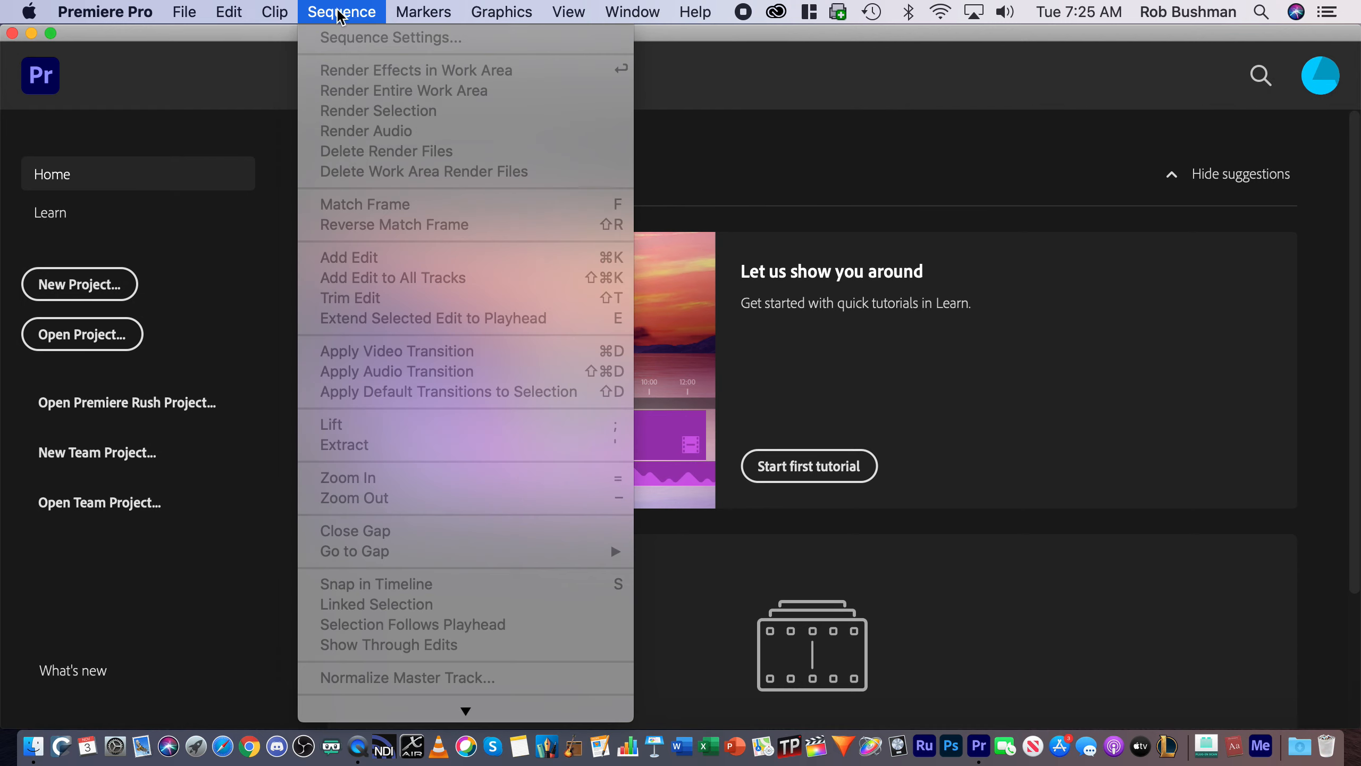
{"action": "left_click", "coordinate": [653, 11]}
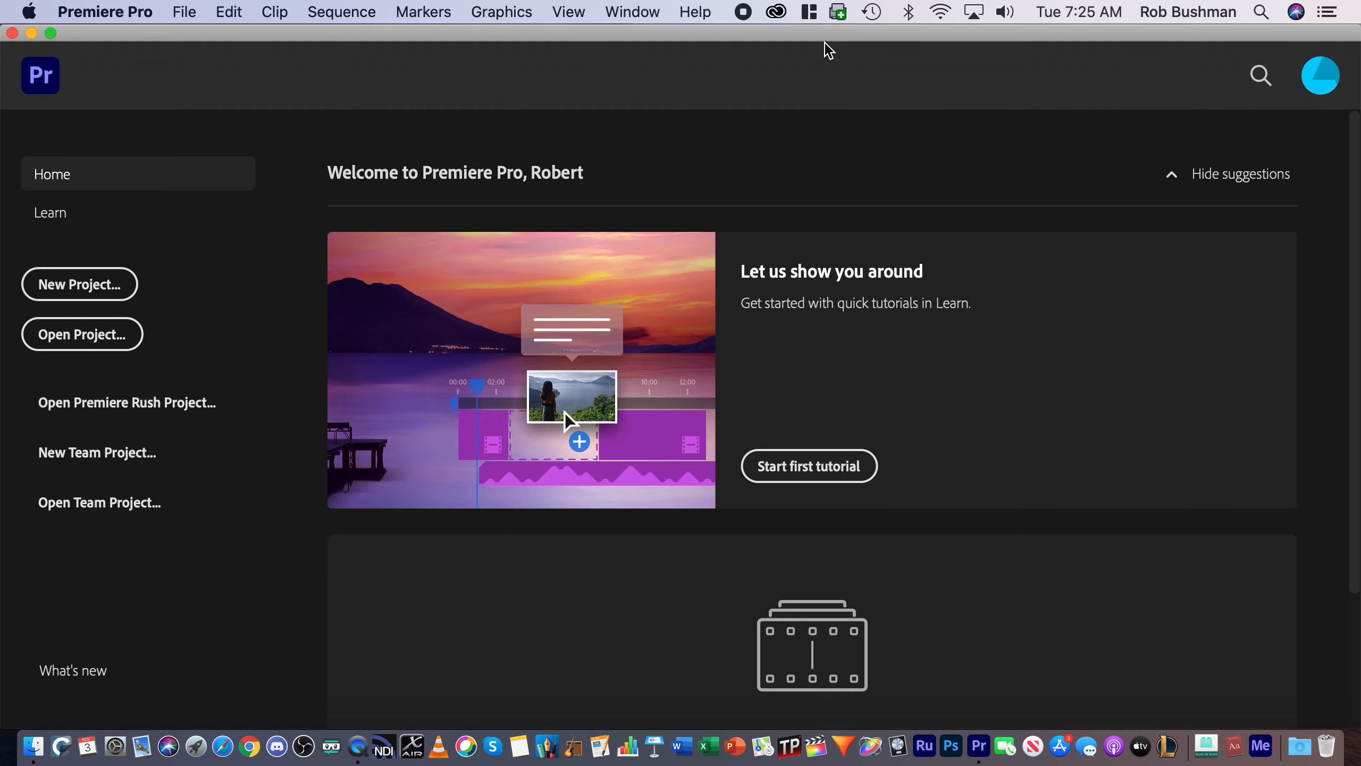
{"action": "left_click_drag", "start_coordinate": [1354, 196], "coordinate": [1345, 401]}
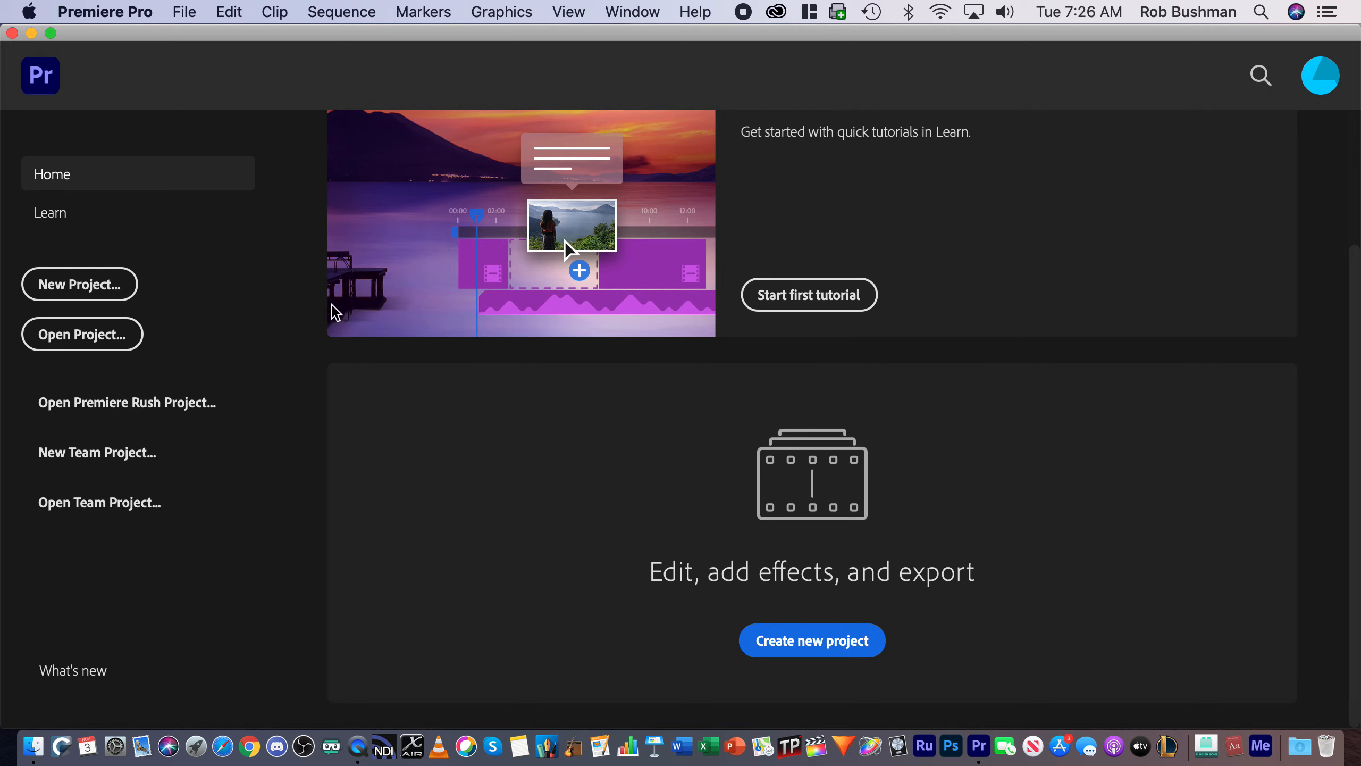
- Minimize the editor to check the two green-screen MP4 clips on the desktop, and restore its window
{"action": "left_click", "coordinate": [31, 34]}
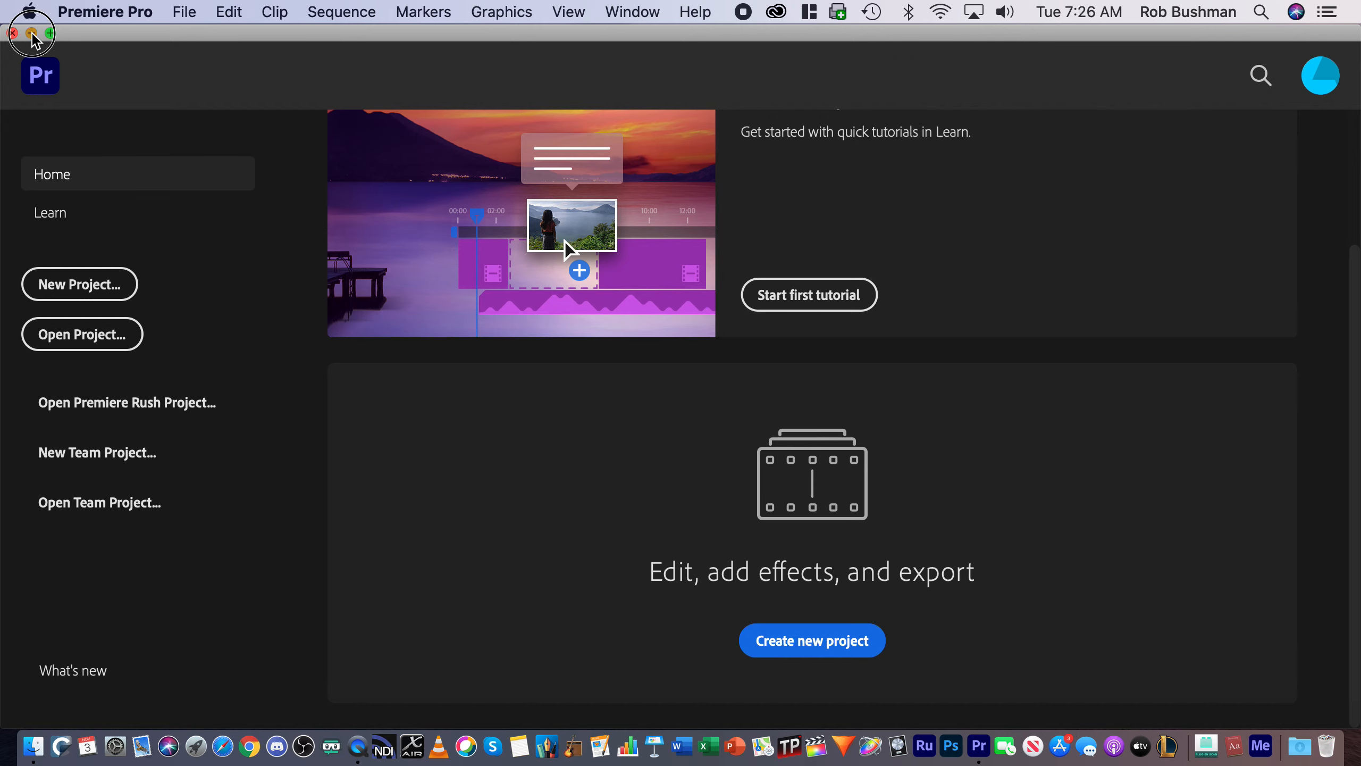
{"action": "left_click_drag", "start_coordinate": [1201, 306], "coordinate": [1329, 491]}
{"action": "left_click_drag", "start_coordinate": [1307, 422], "coordinate": [1315, 418]}
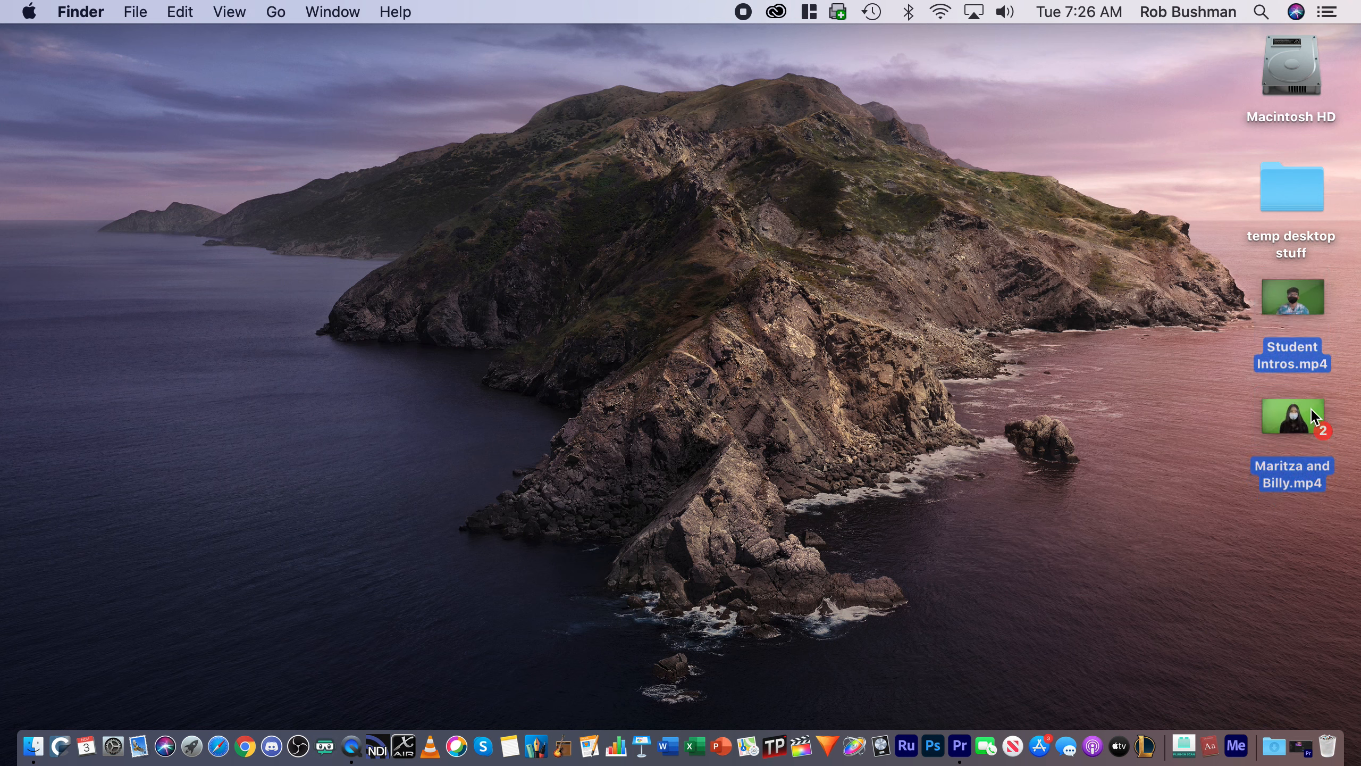
{"action": "left_click_drag", "start_coordinate": [1212, 302], "coordinate": [1304, 457]}
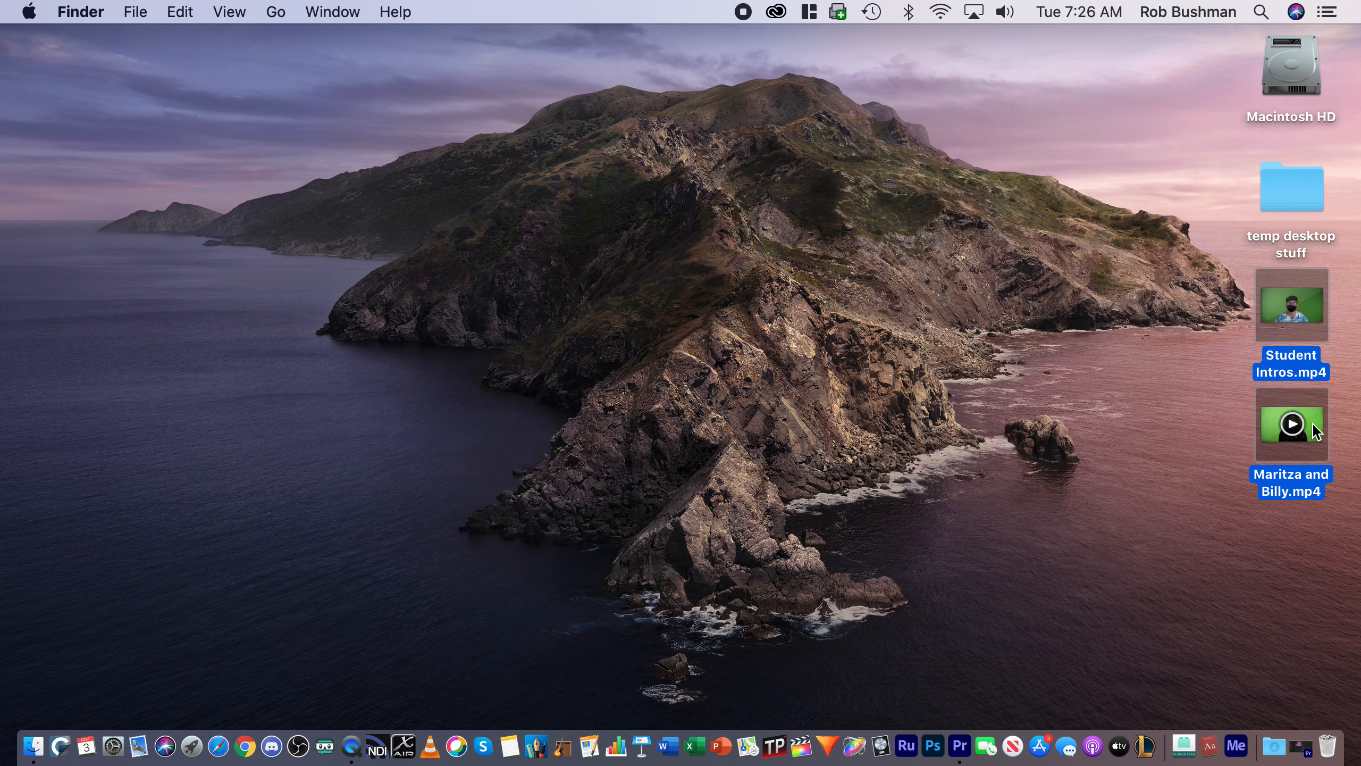
{"action": "left_click", "coordinate": [1130, 395]}
{"action": "left_click_drag", "start_coordinate": [1159, 283], "coordinate": [1329, 437]}
{"action": "left_click", "coordinate": [1185, 380]}
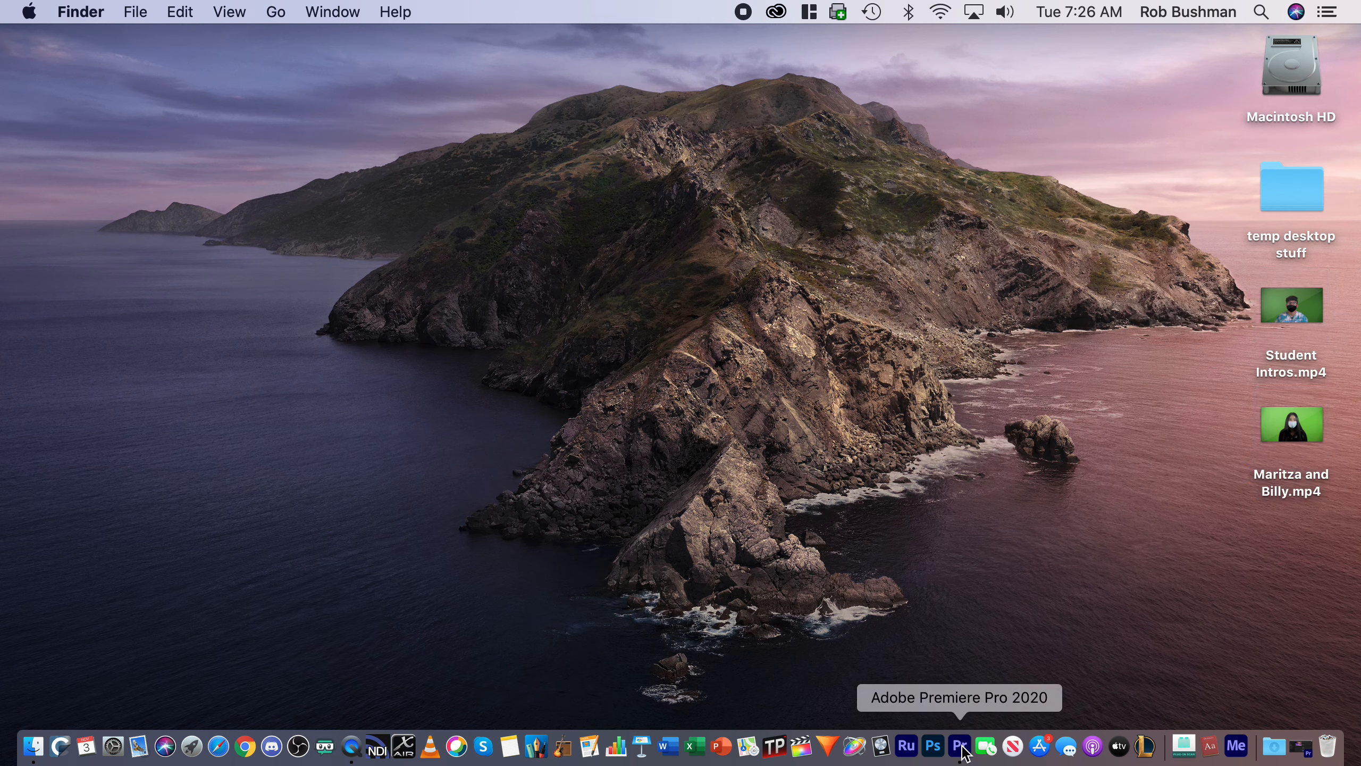
{"action": "left_click", "coordinate": [1300, 753]}
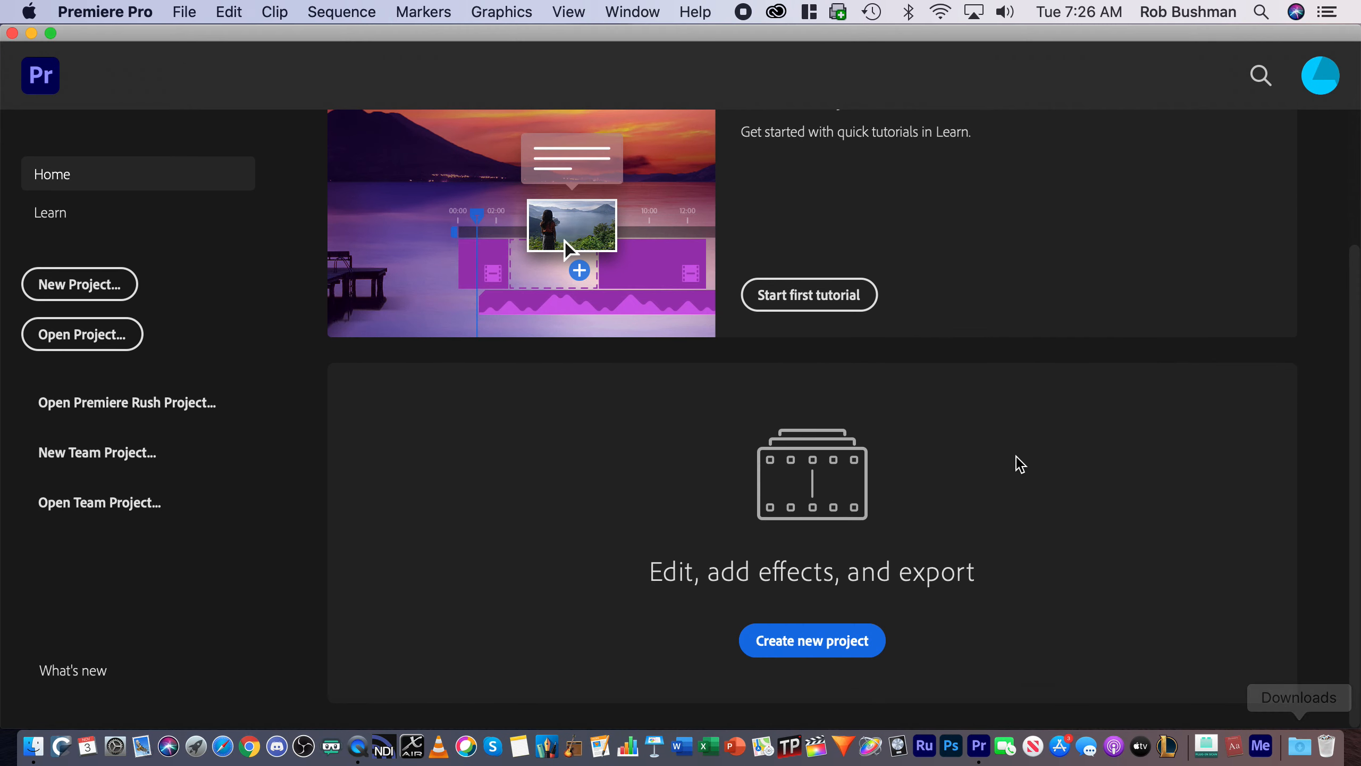
- Create a new project named "Student Introductions (Adobe Premiere Version)", keeping the default general, scratch disk and ingest settings
{"action": "left_click", "coordinate": [819, 640]}
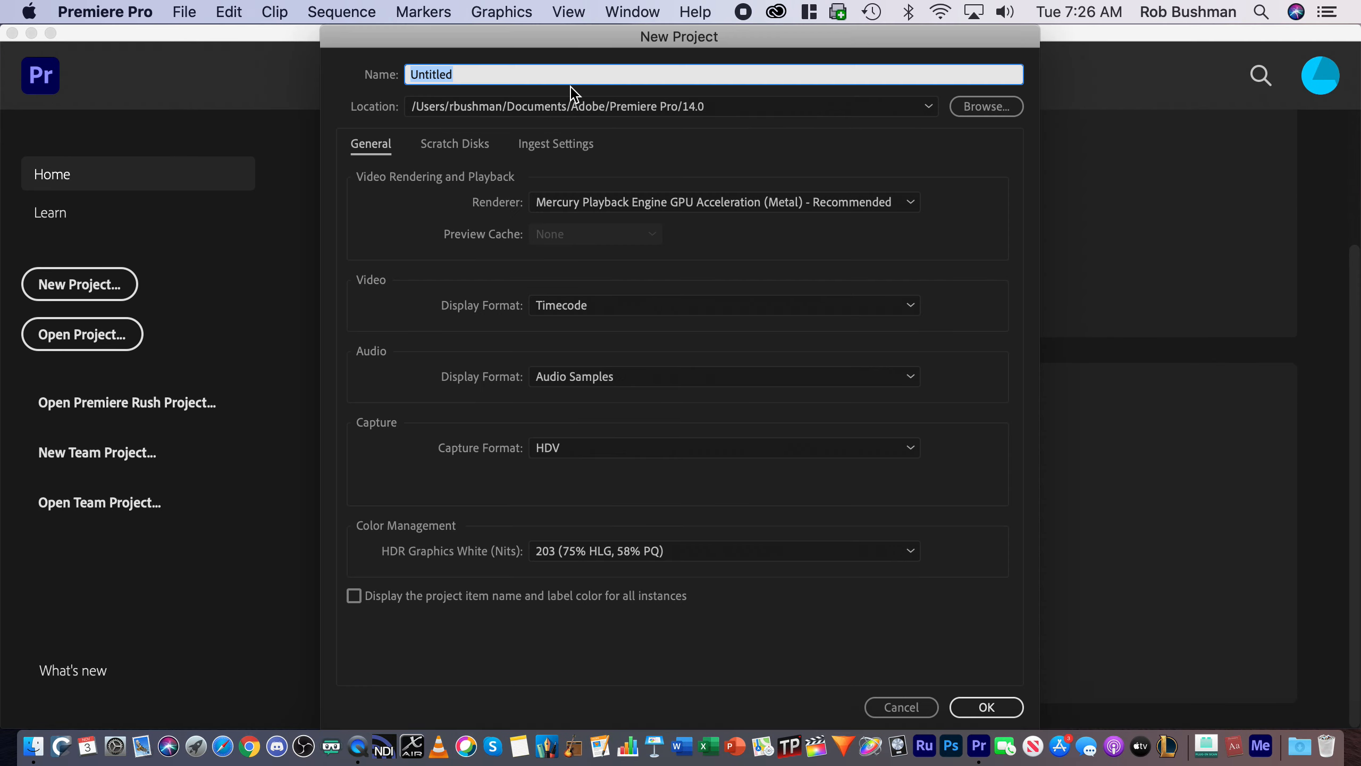
{"action": "type", "text": "Su"}
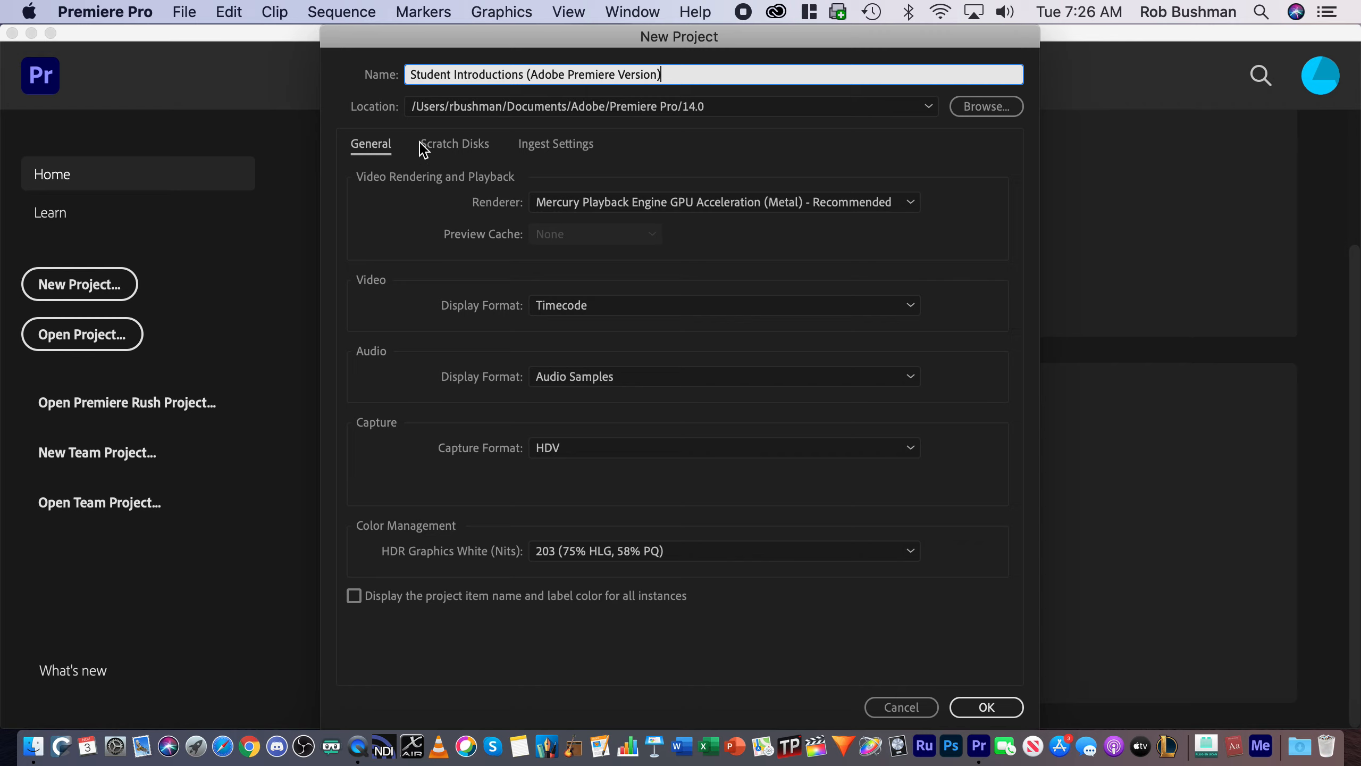
{"action": "left_click", "coordinate": [477, 146]}
{"action": "left_click", "coordinate": [551, 144]}
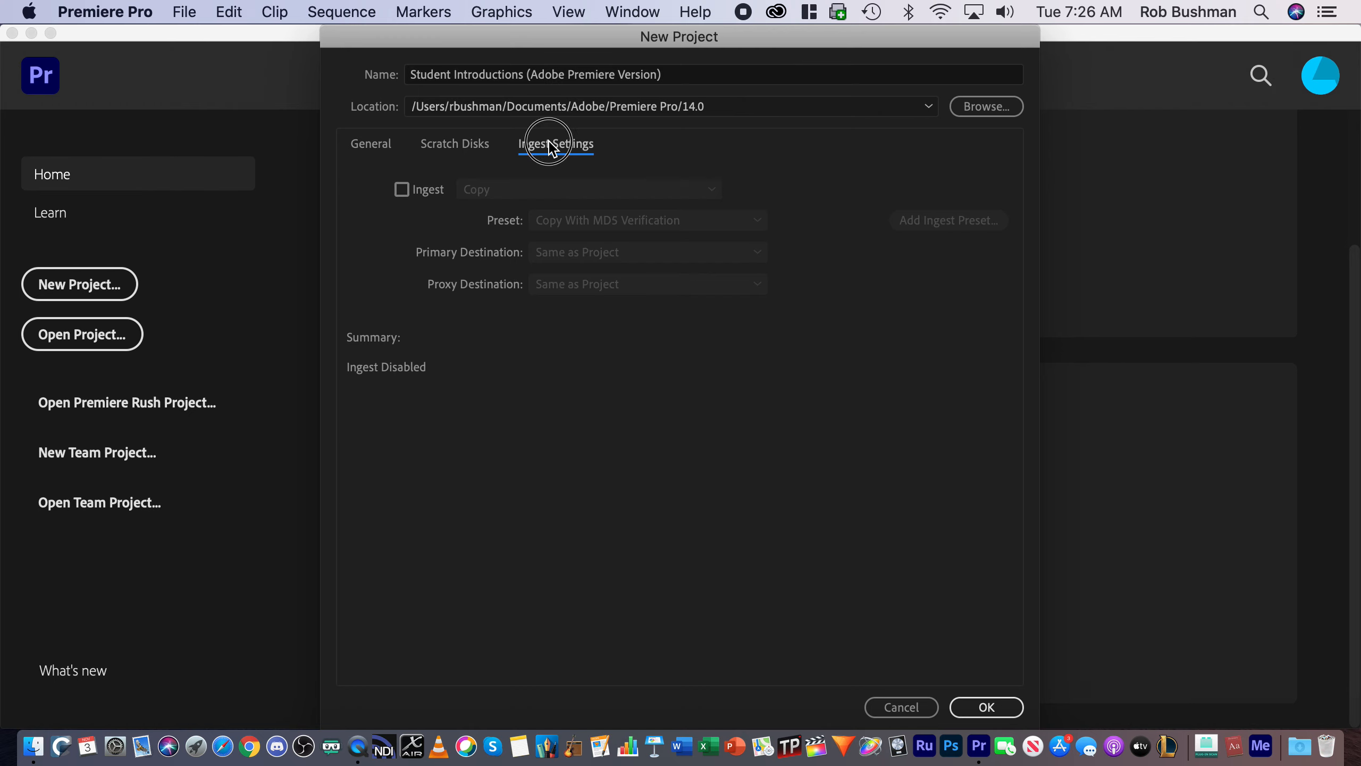
{"action": "left_click", "coordinate": [457, 149]}
{"action": "left_click", "coordinate": [386, 150]}
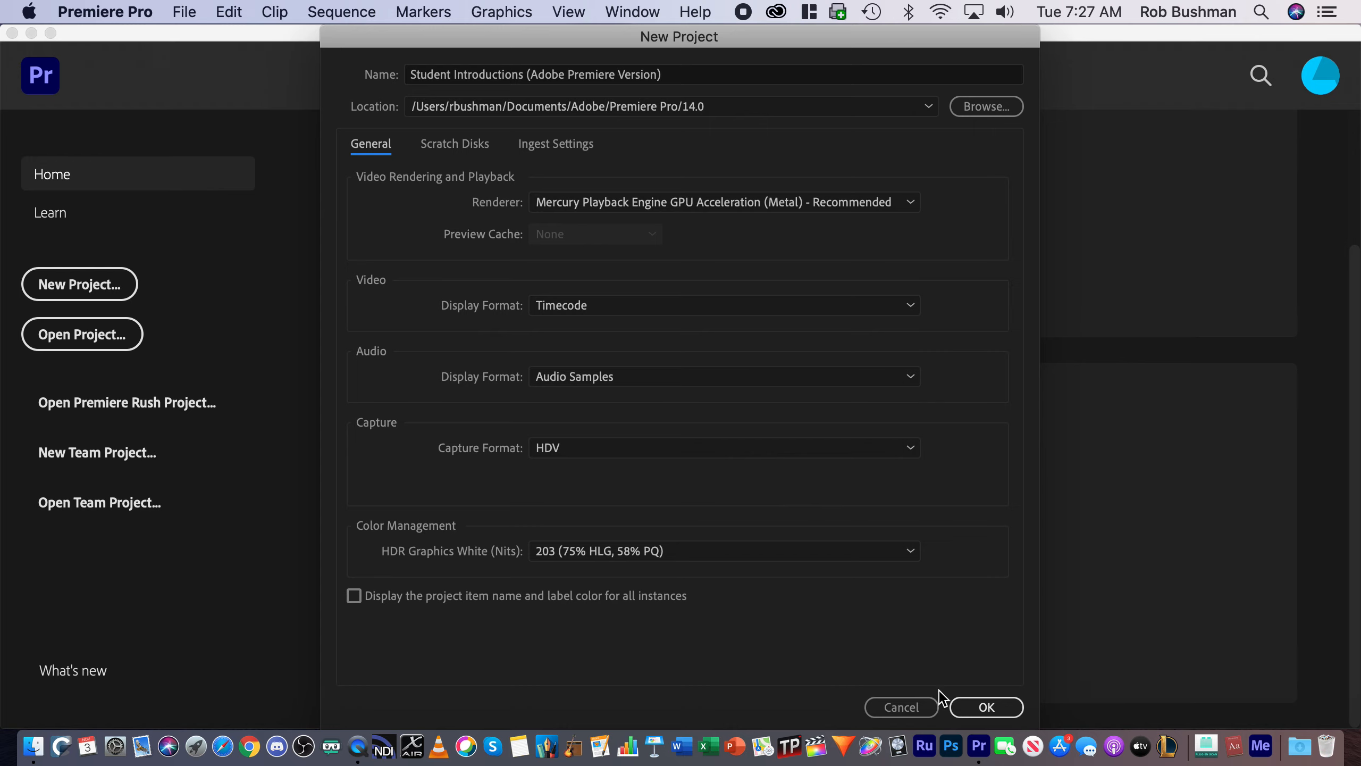
{"action": "left_click", "coordinate": [975, 706]}
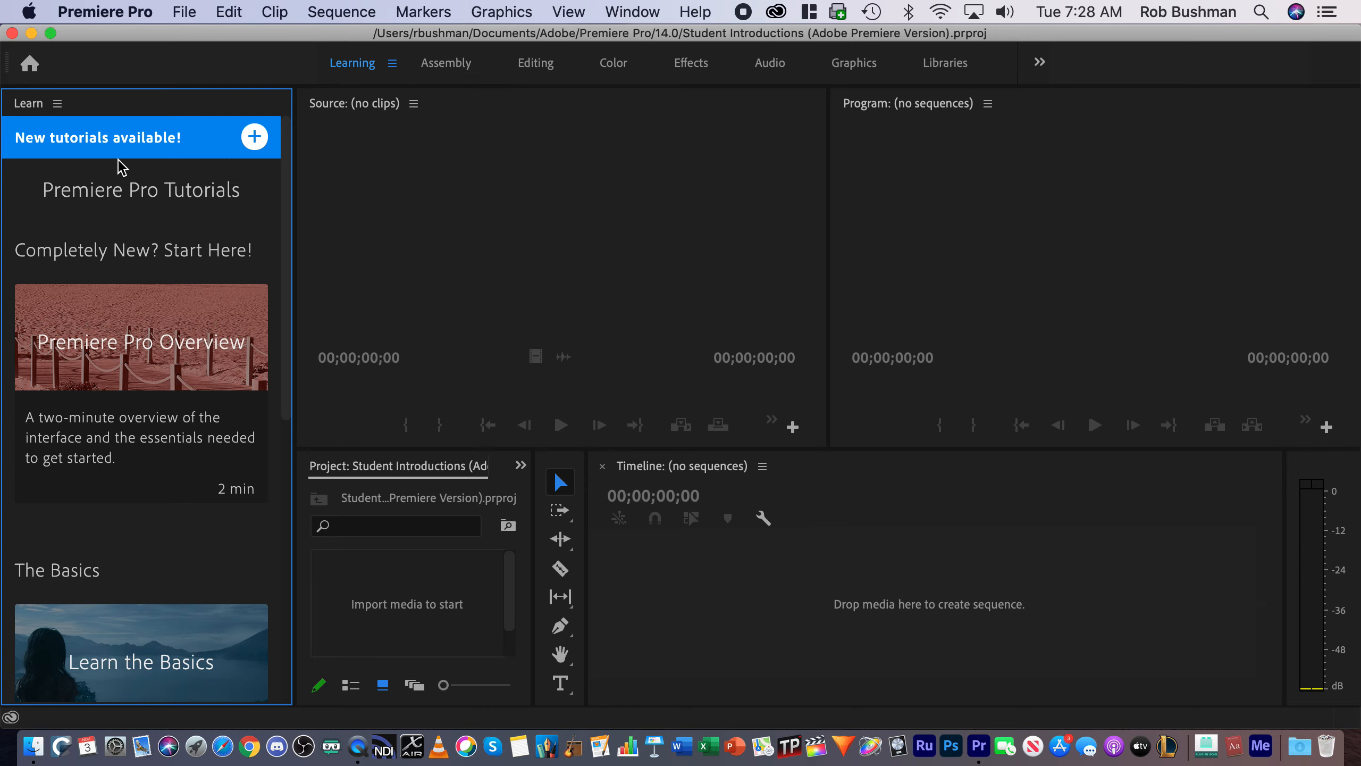
- Examine the Source, Program, Timeline, audio meter, tools and Project panels of the Learning workspace
{"action": "left_click", "coordinate": [516, 178]}
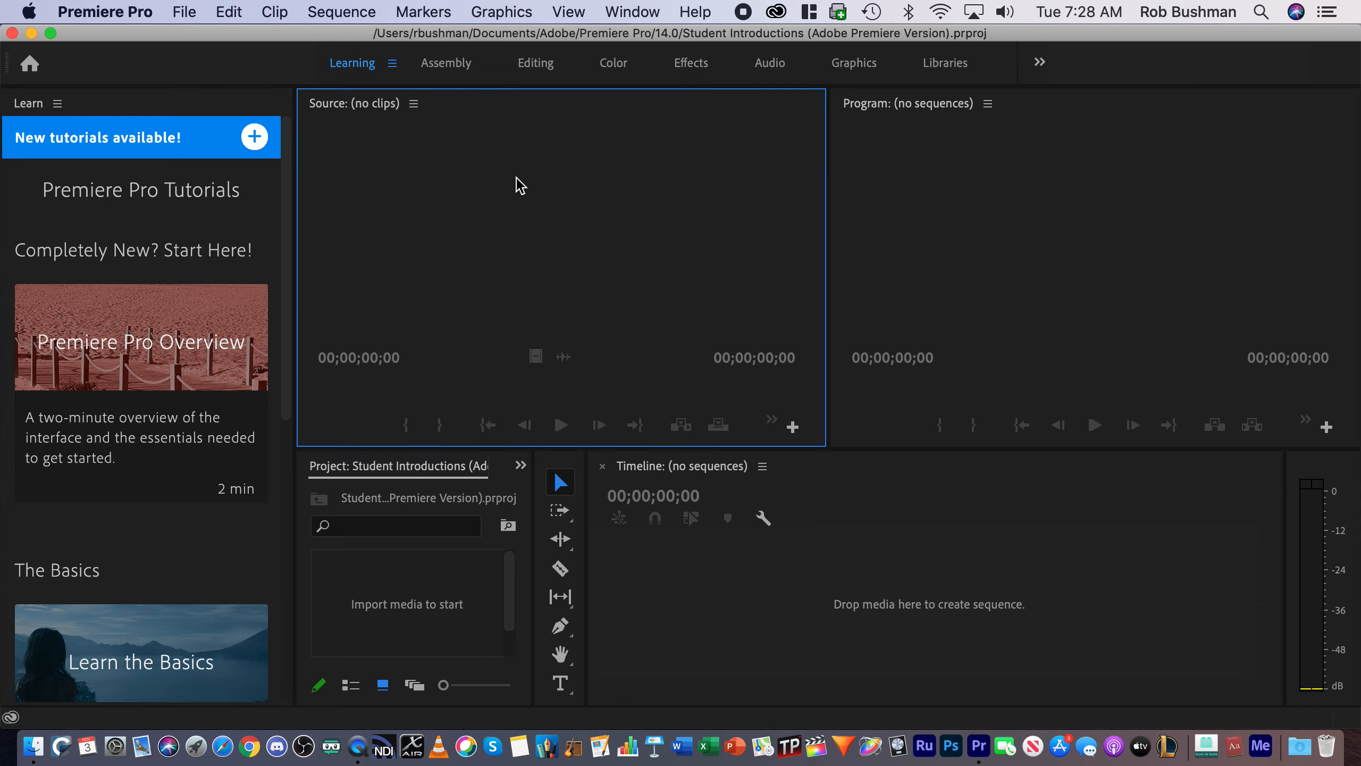
{"action": "left_click", "coordinate": [938, 190]}
{"action": "left_click", "coordinate": [1069, 597]}
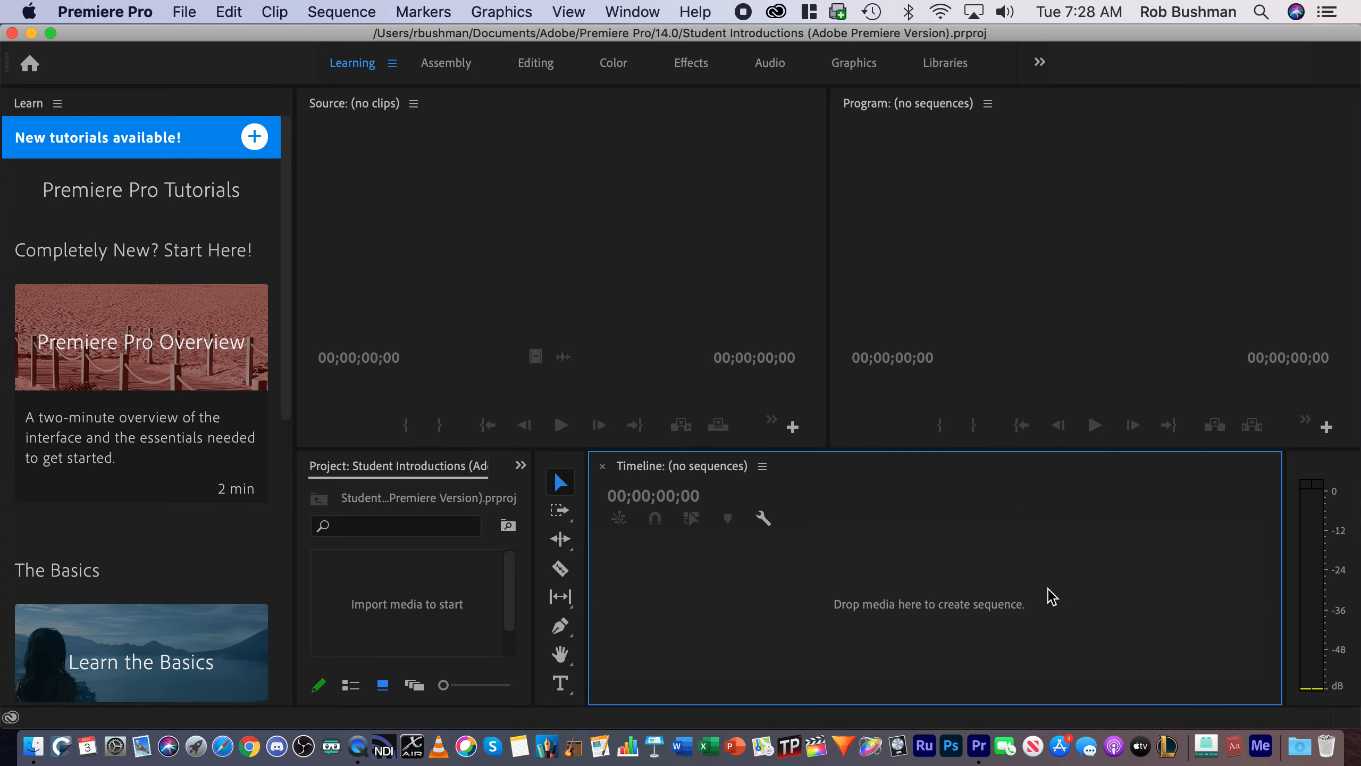
{"action": "left_click", "coordinate": [1329, 469]}
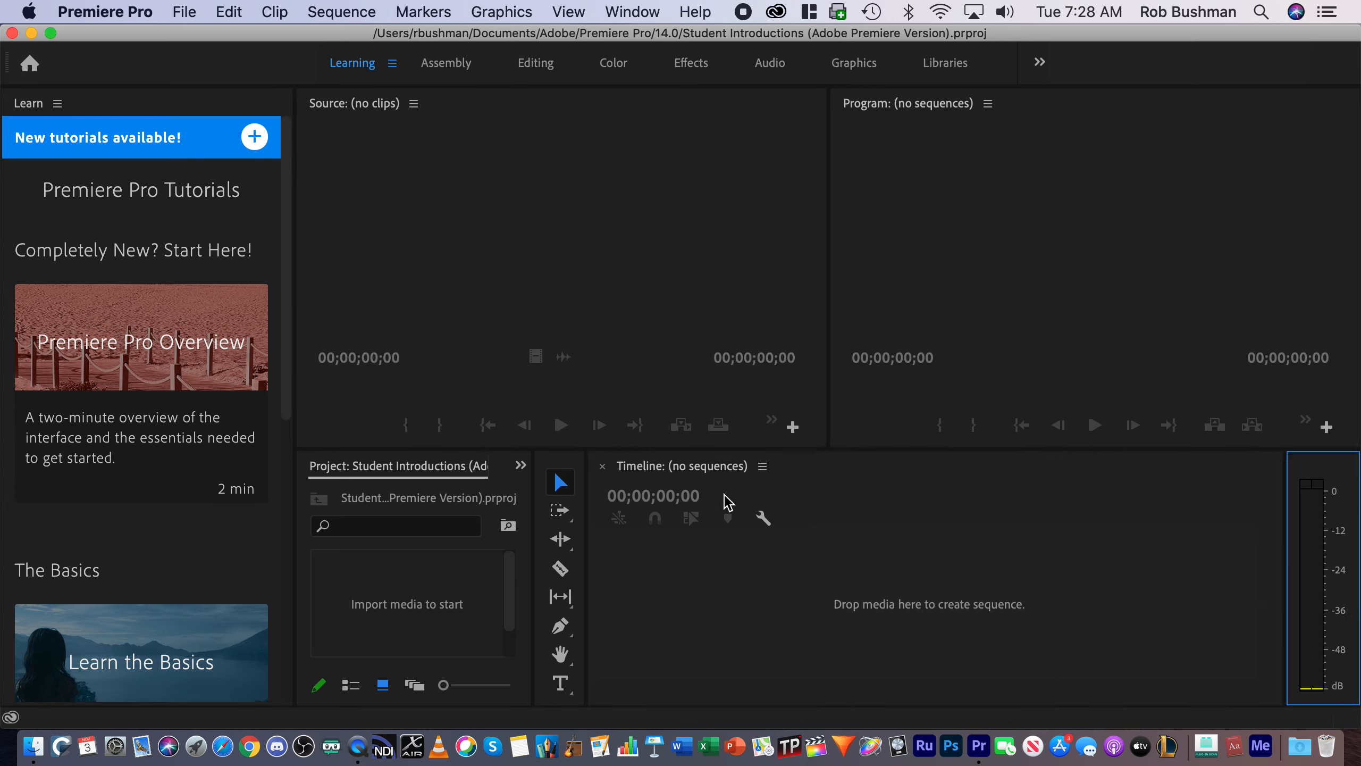
{"action": "left_click", "coordinate": [557, 466]}
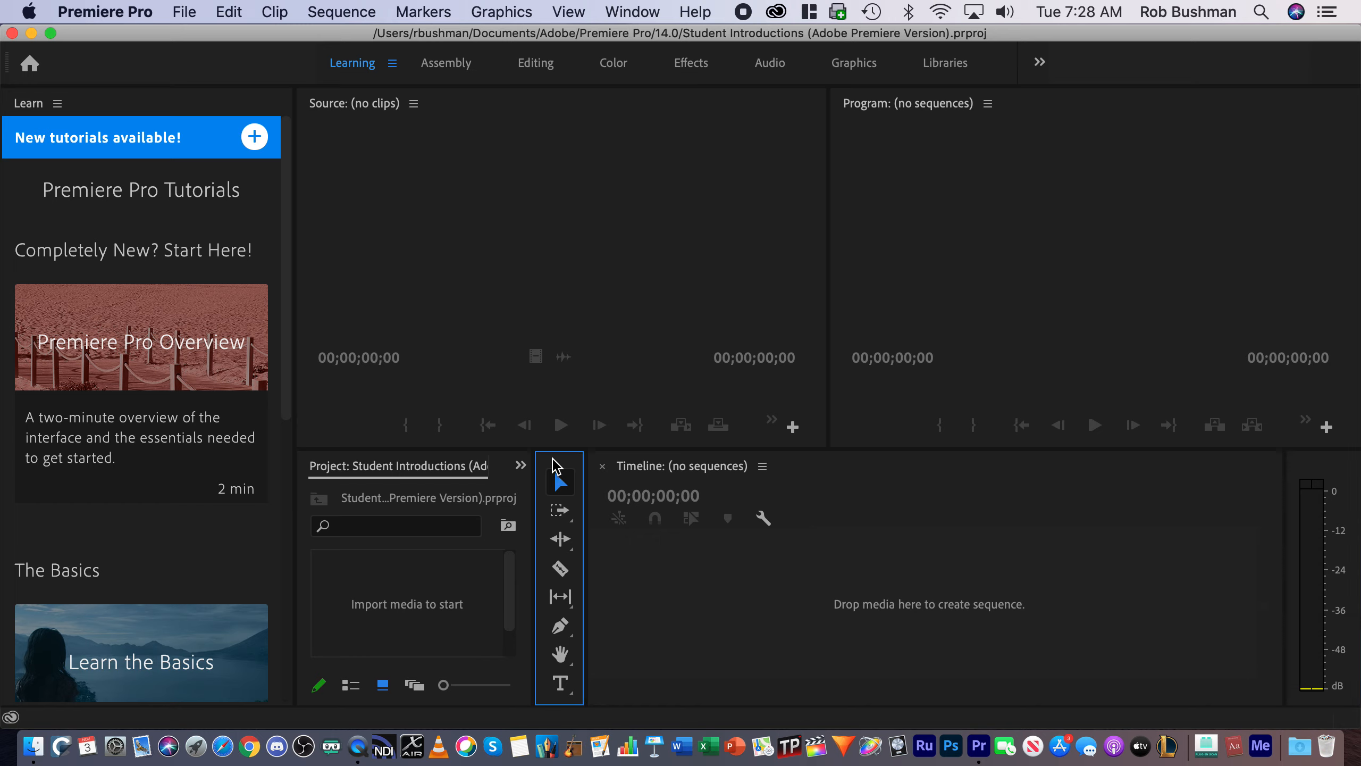
{"action": "left_click", "coordinate": [403, 563]}
{"action": "left_click", "coordinate": [904, 500]}
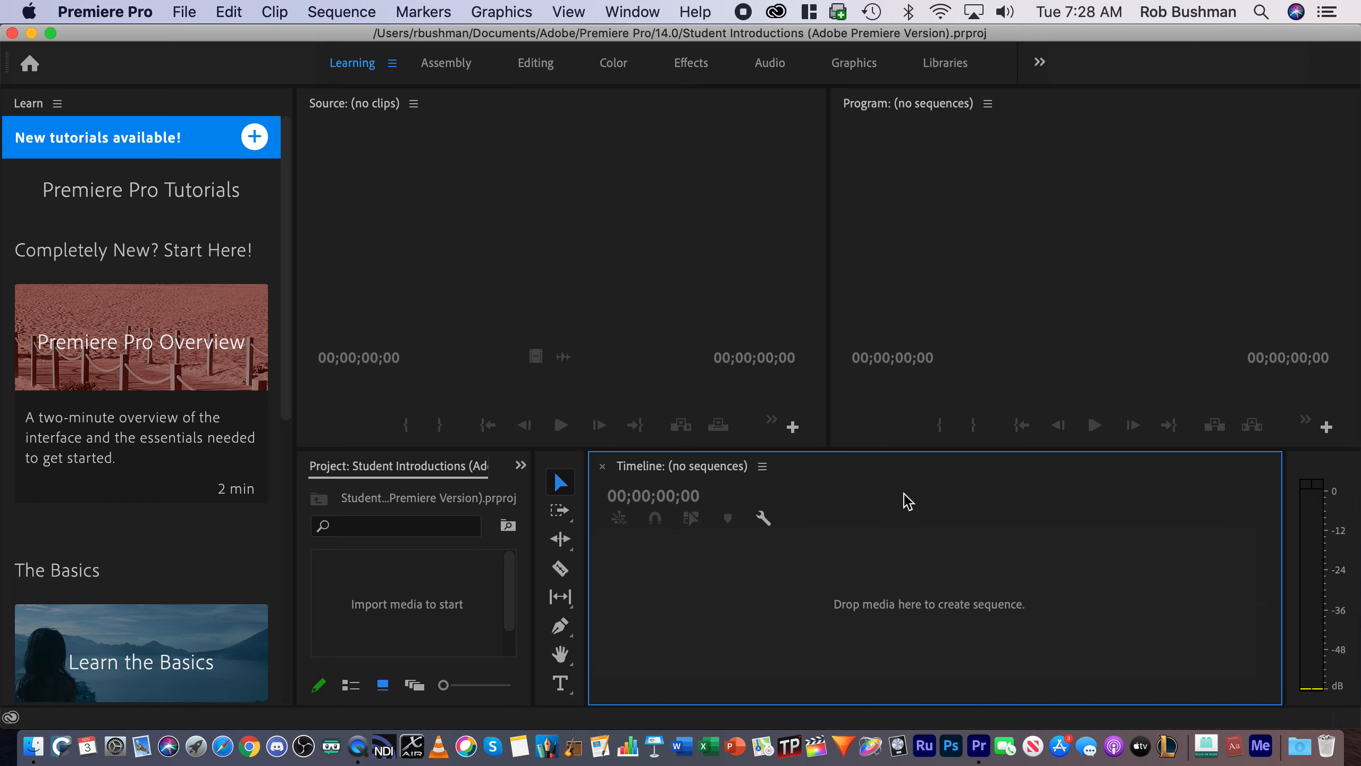
{"action": "left_click", "coordinate": [482, 215]}
{"action": "left_click", "coordinate": [883, 228]}
{"action": "left_click", "coordinate": [894, 636]}
- Switch to the Assembly workspace and examine its Project, Program and Timeline panels
{"action": "left_click", "coordinate": [439, 68]}
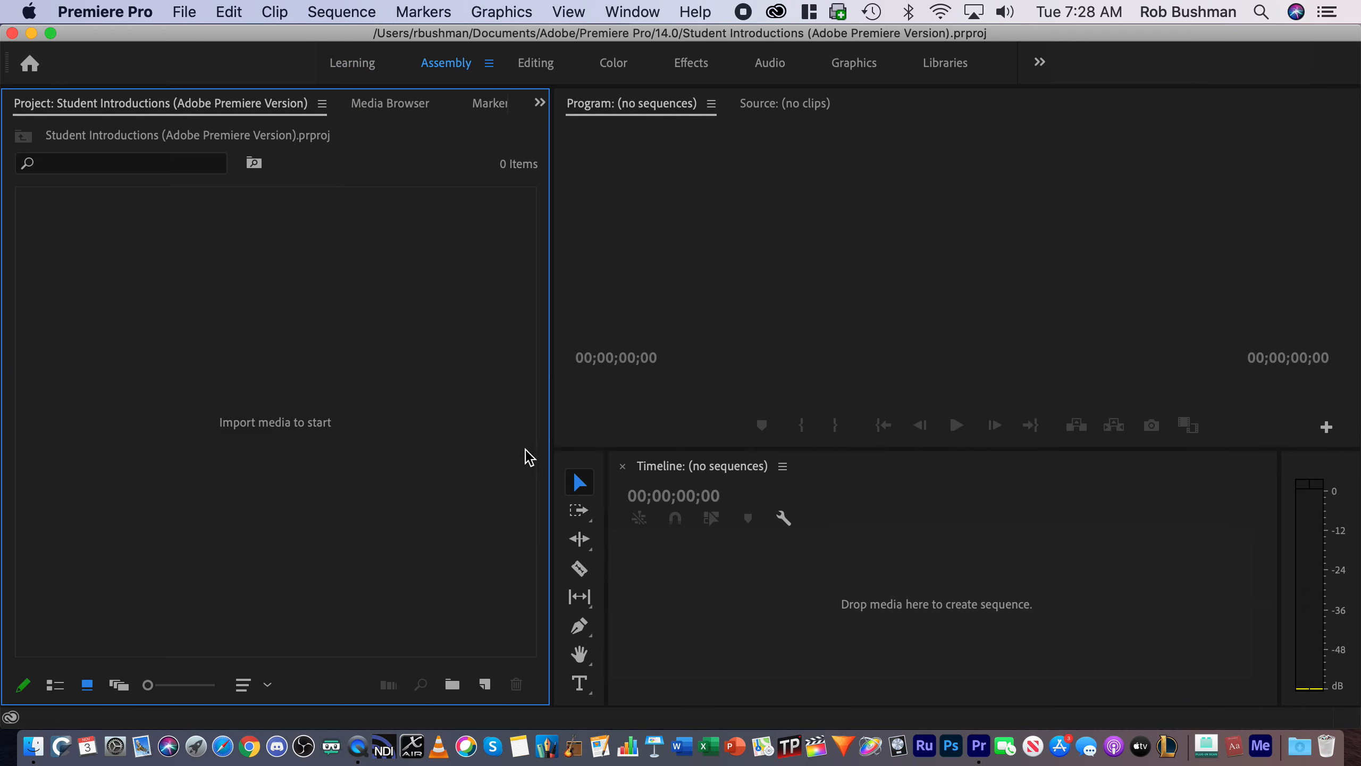
{"action": "left_click", "coordinate": [824, 294]}
{"action": "left_click", "coordinate": [449, 362]}
{"action": "left_click", "coordinate": [875, 611]}
{"action": "left_click", "coordinate": [1002, 334]}
{"action": "left_click", "coordinate": [365, 372]}
{"action": "left_click", "coordinate": [757, 671]}
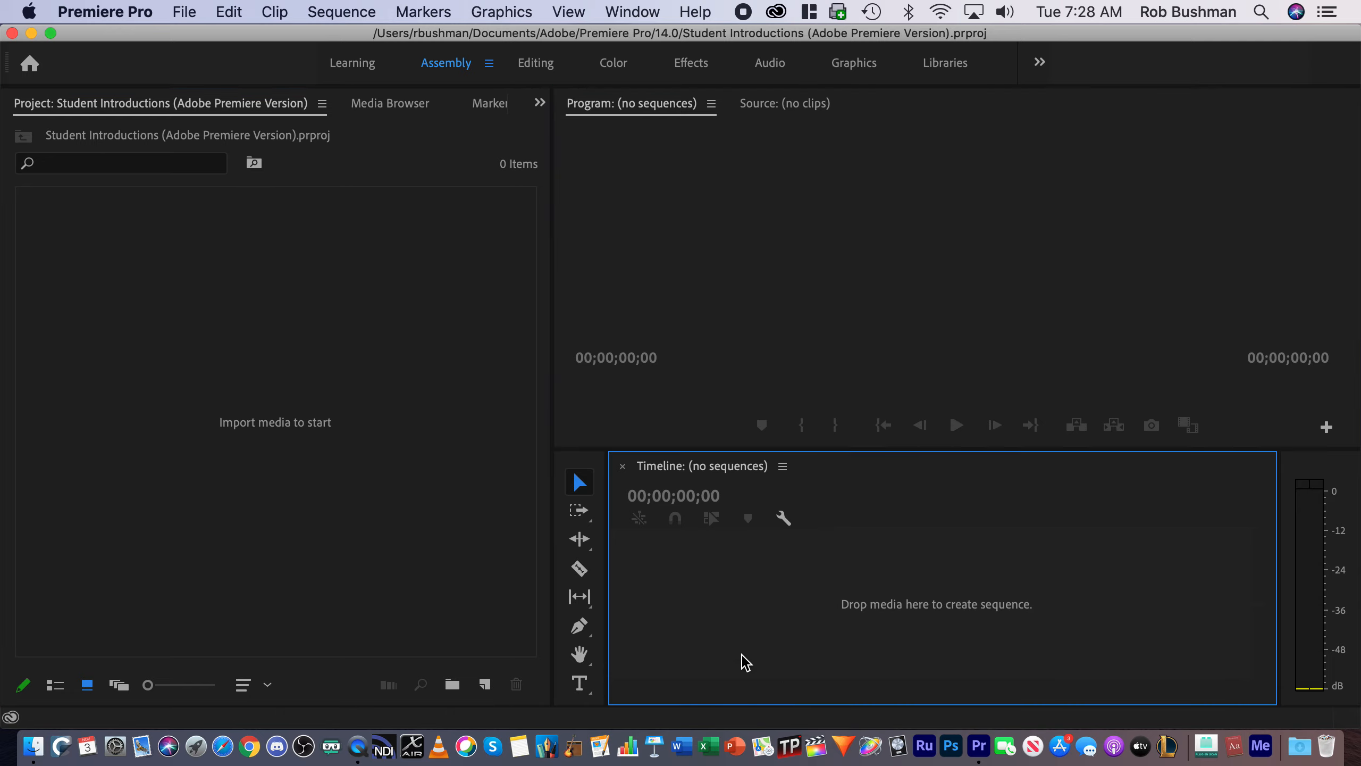
{"action": "left_click", "coordinate": [296, 340]}
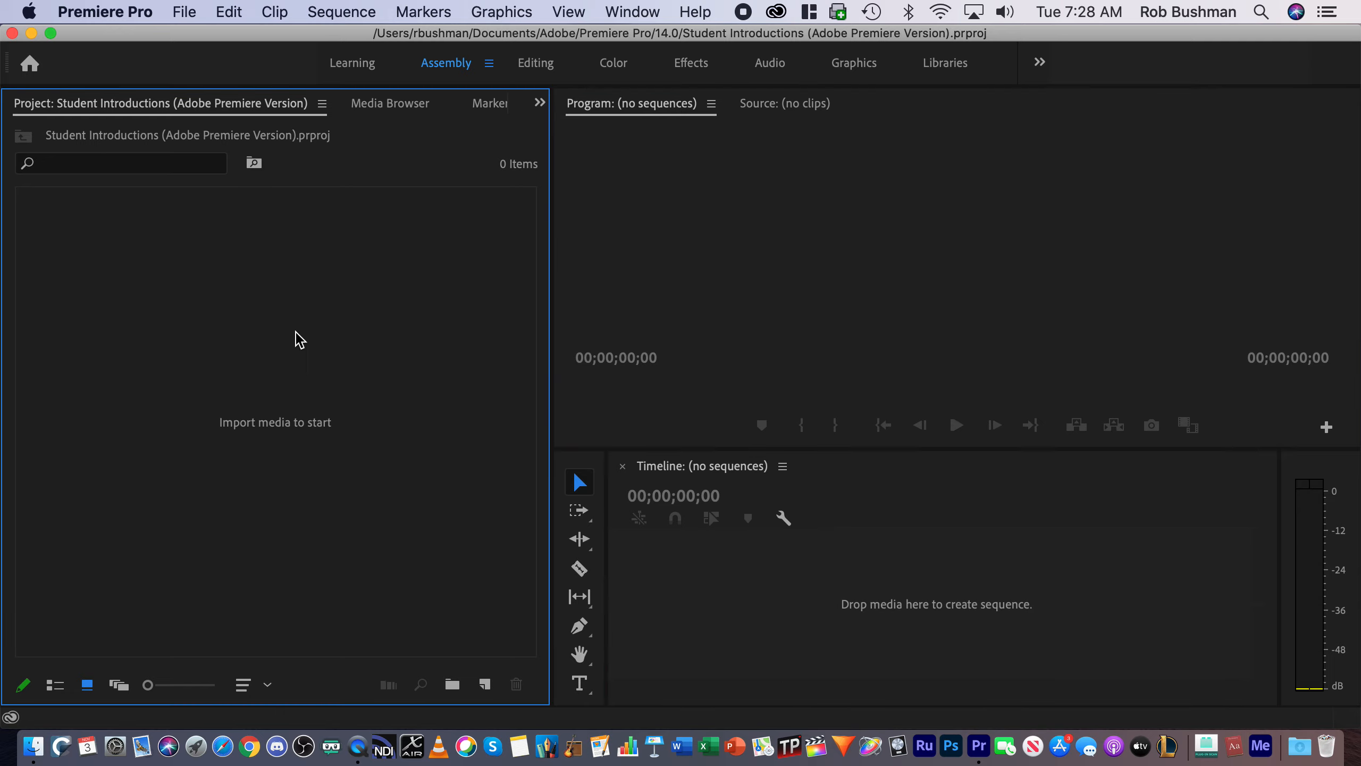
- Compare the panel layouts of the Learning, Assembly and Editing workspaces, ending on Editing
{"action": "left_click", "coordinate": [351, 62]}
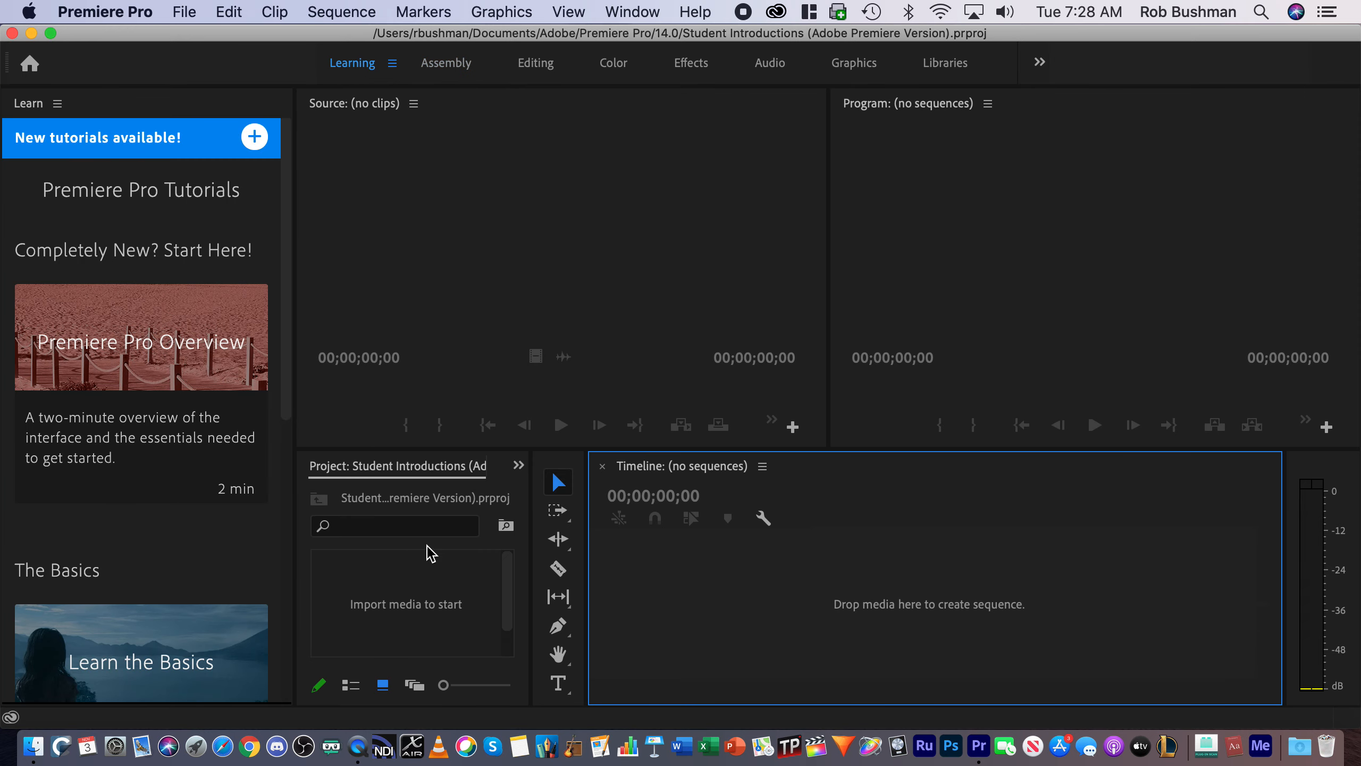
{"action": "left_click", "coordinate": [427, 571]}
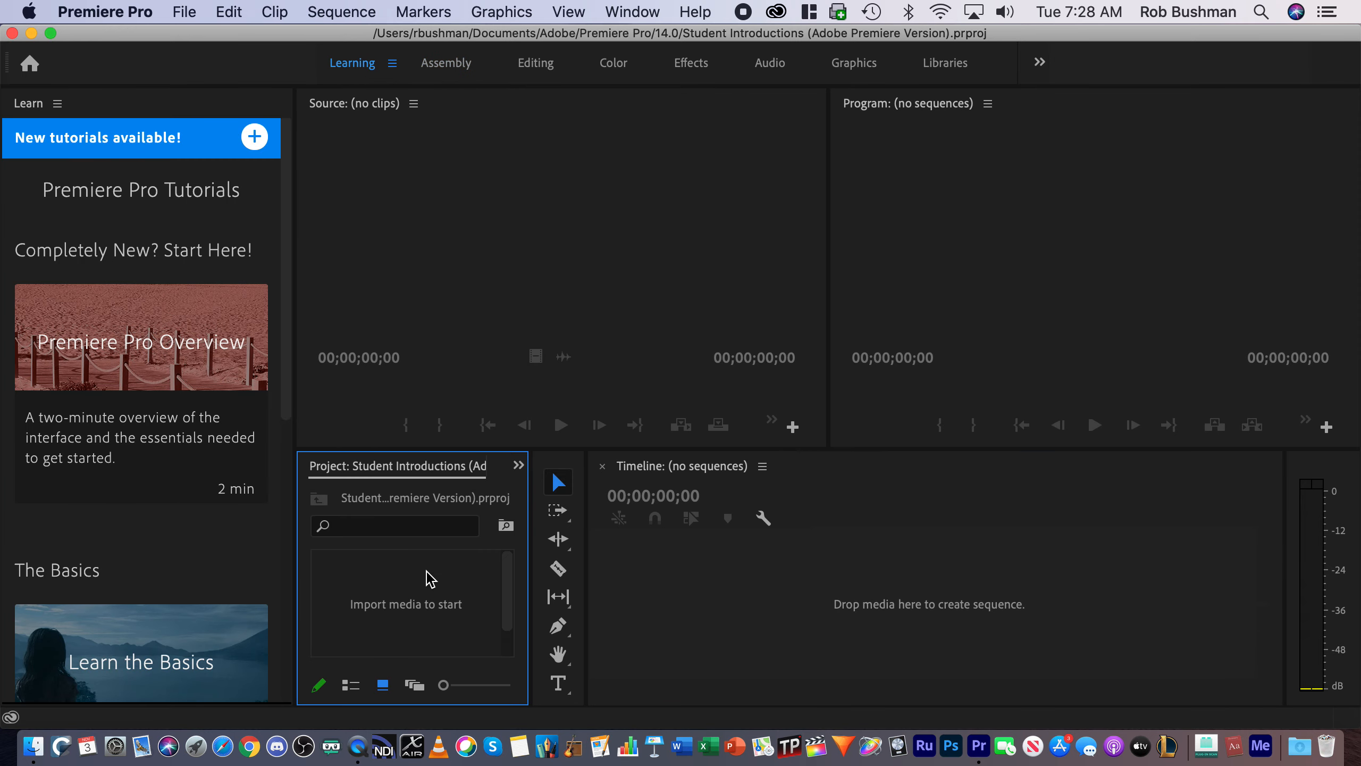
{"action": "left_click", "coordinate": [536, 62]}
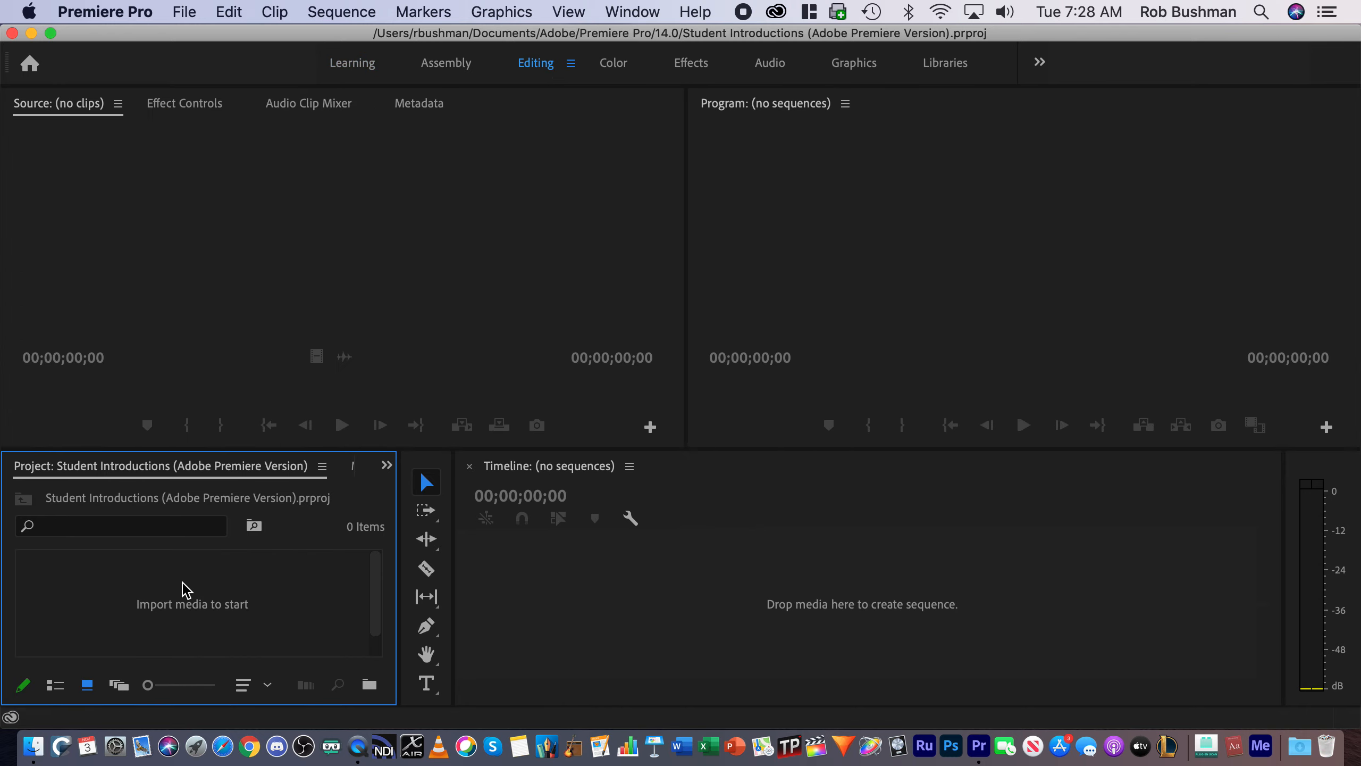
{"action": "left_click", "coordinate": [458, 70]}
{"action": "left_click", "coordinate": [355, 65]}
{"action": "left_click", "coordinate": [446, 64]}
{"action": "left_click", "coordinate": [534, 69]}
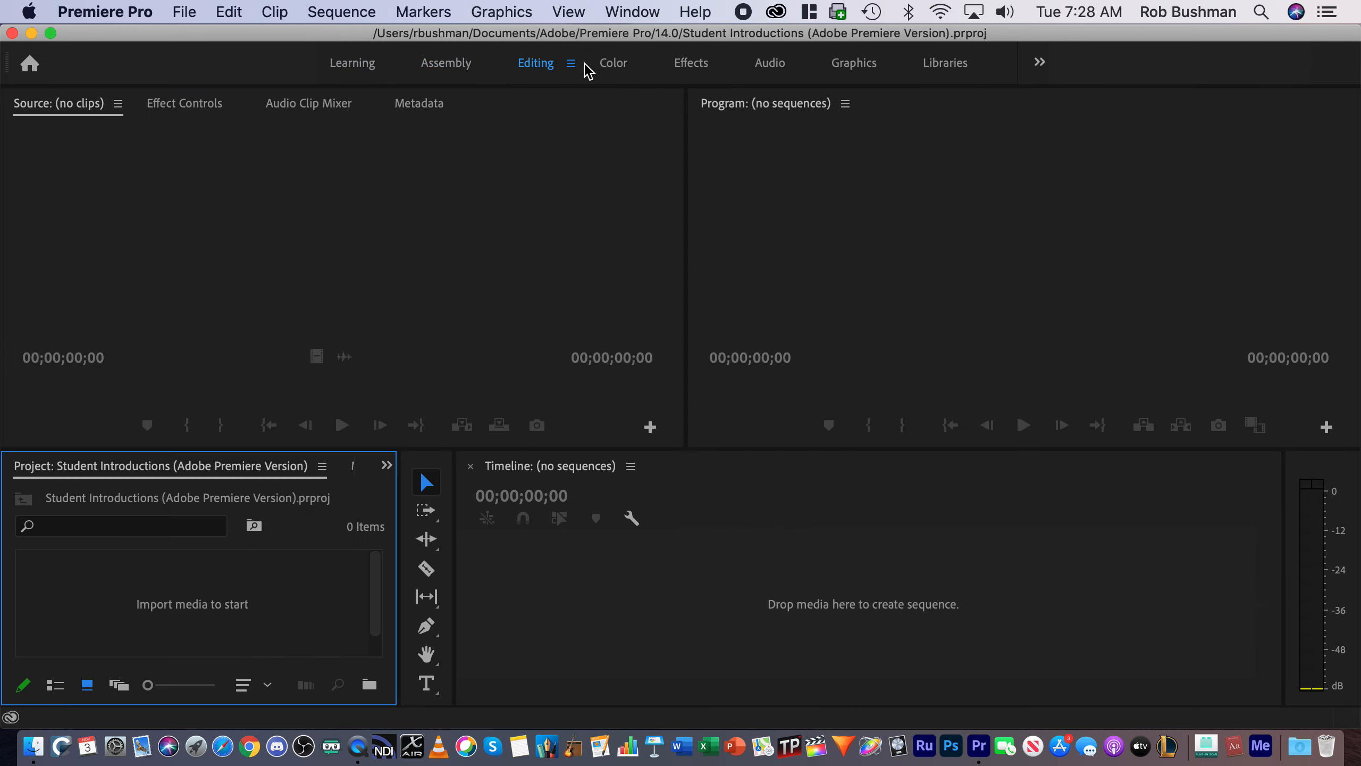
- View the Color, Effects and Audio workspaces and return to the Editing workspace
{"action": "left_click", "coordinate": [614, 68]}
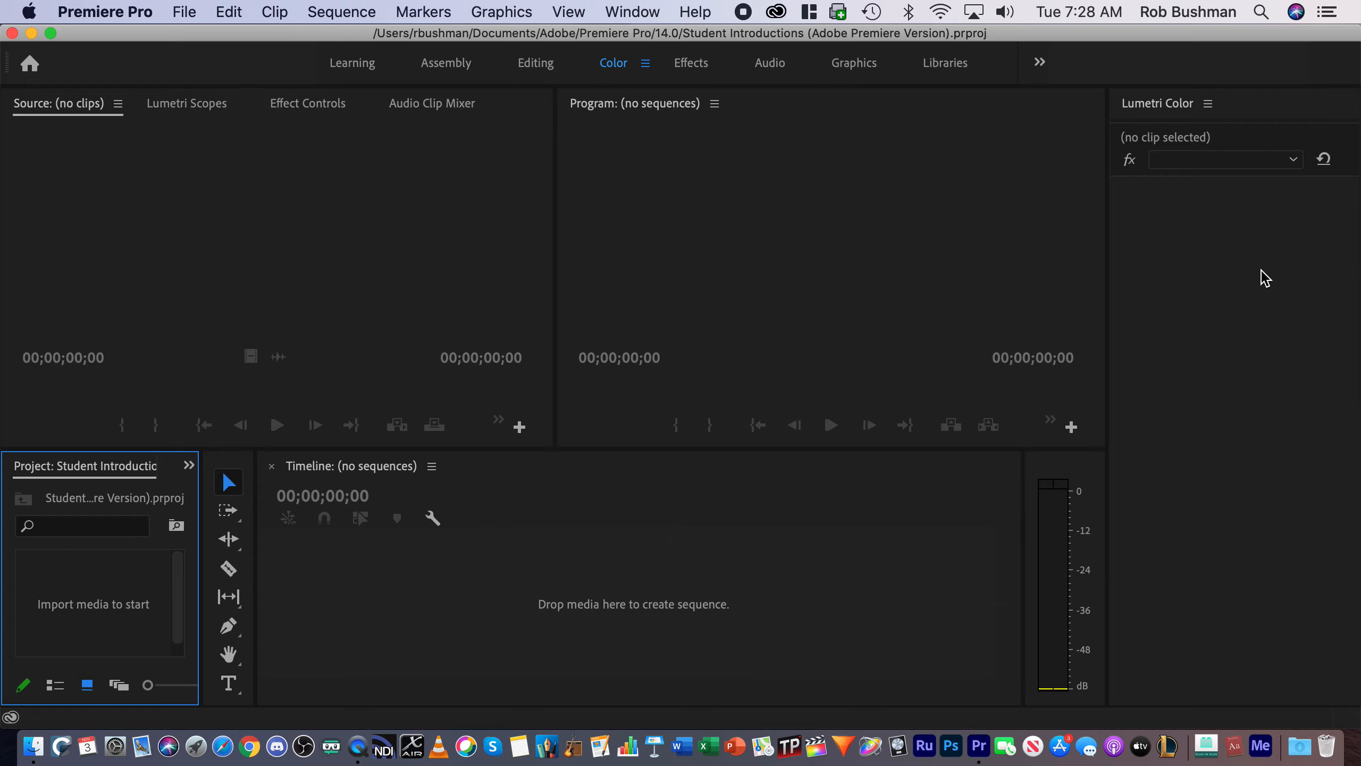
{"action": "left_click", "coordinate": [691, 62]}
{"action": "left_click", "coordinate": [769, 64]}
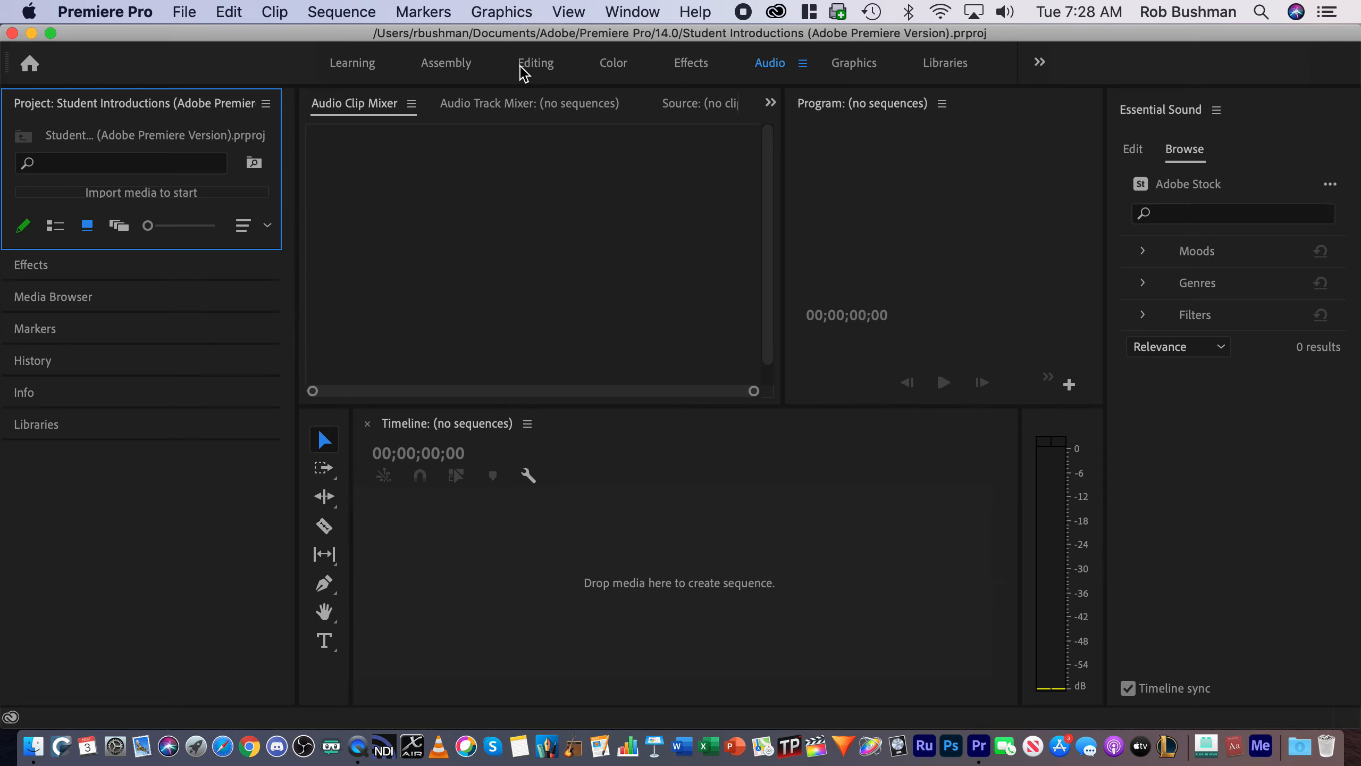
{"action": "left_click", "coordinate": [535, 65]}
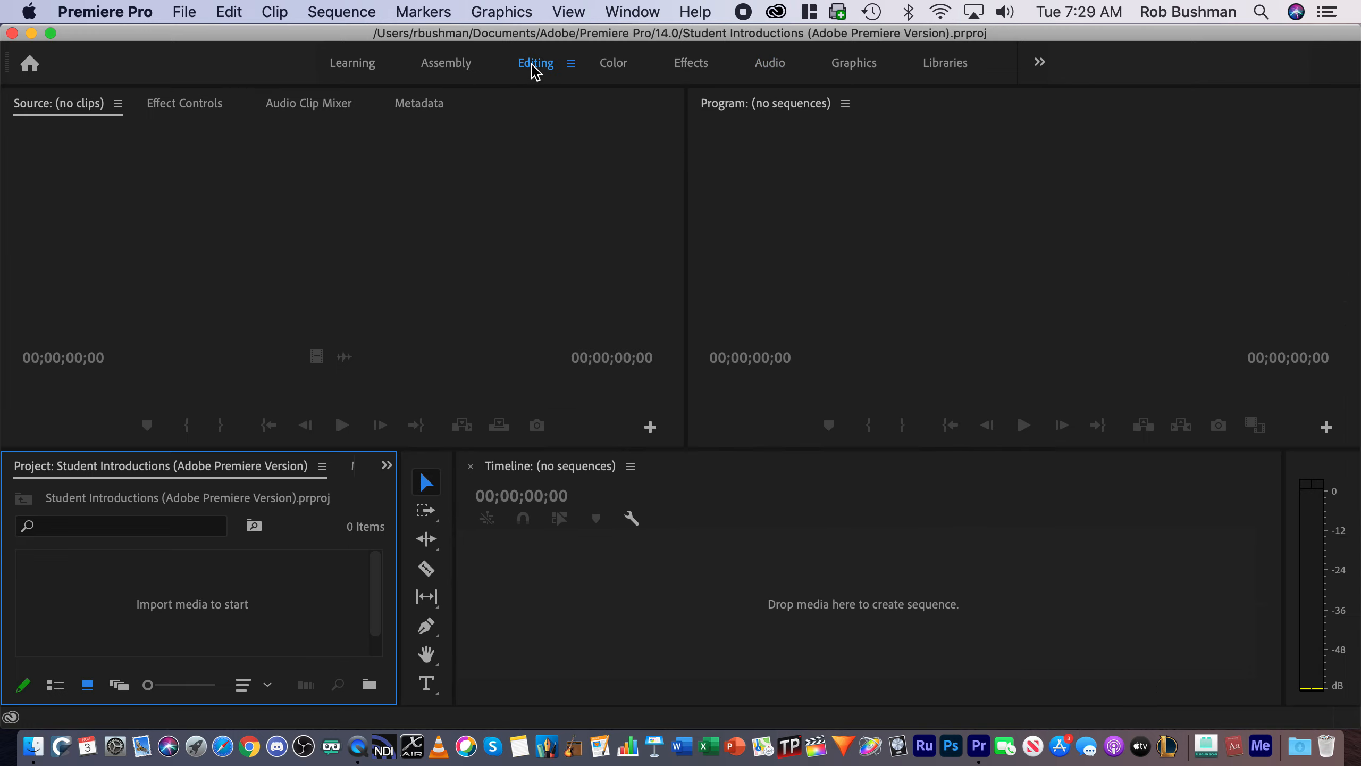
- Resize the Editing workspace panels with a narrower Source monitor, and dock the tools between the Timeline and the audio meters
{"action": "left_click", "coordinate": [515, 288]}
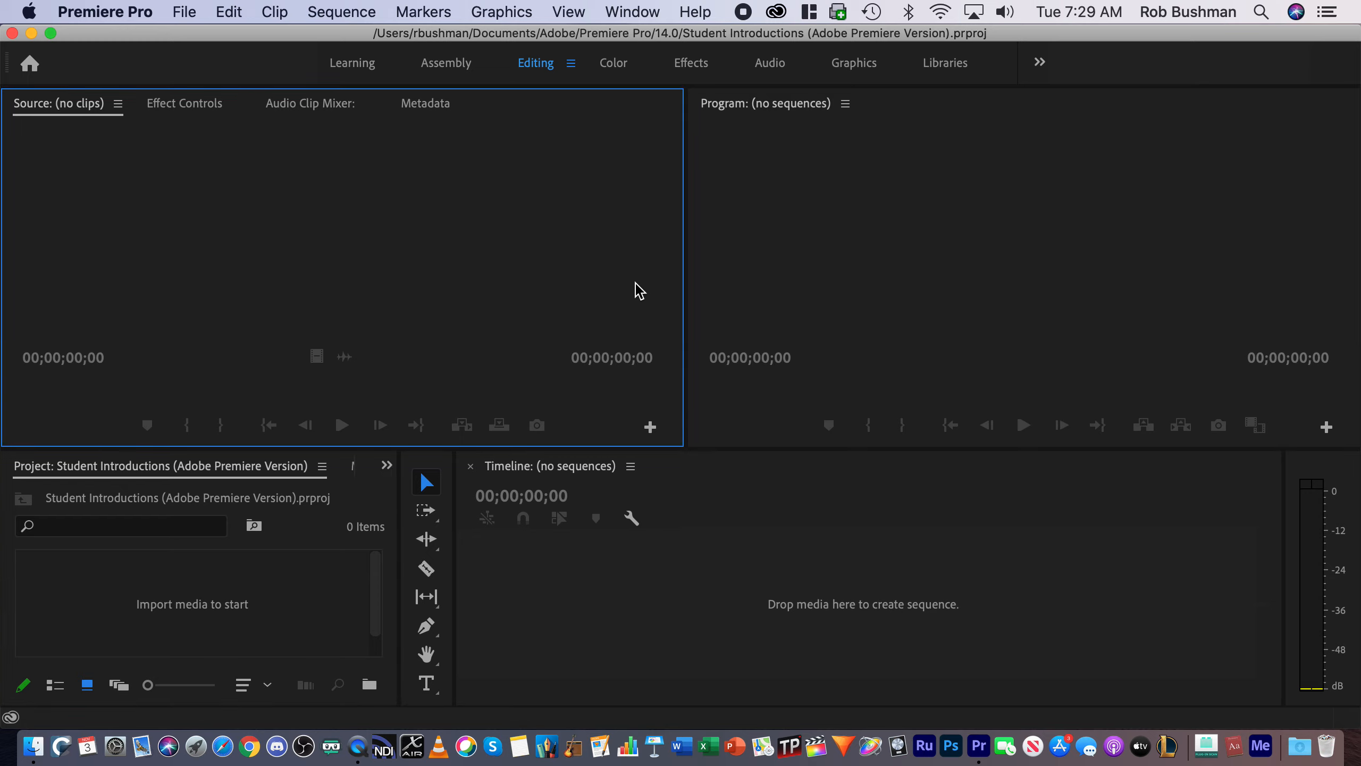
{"action": "left_click_drag", "start_coordinate": [686, 240], "coordinate": [460, 258]}
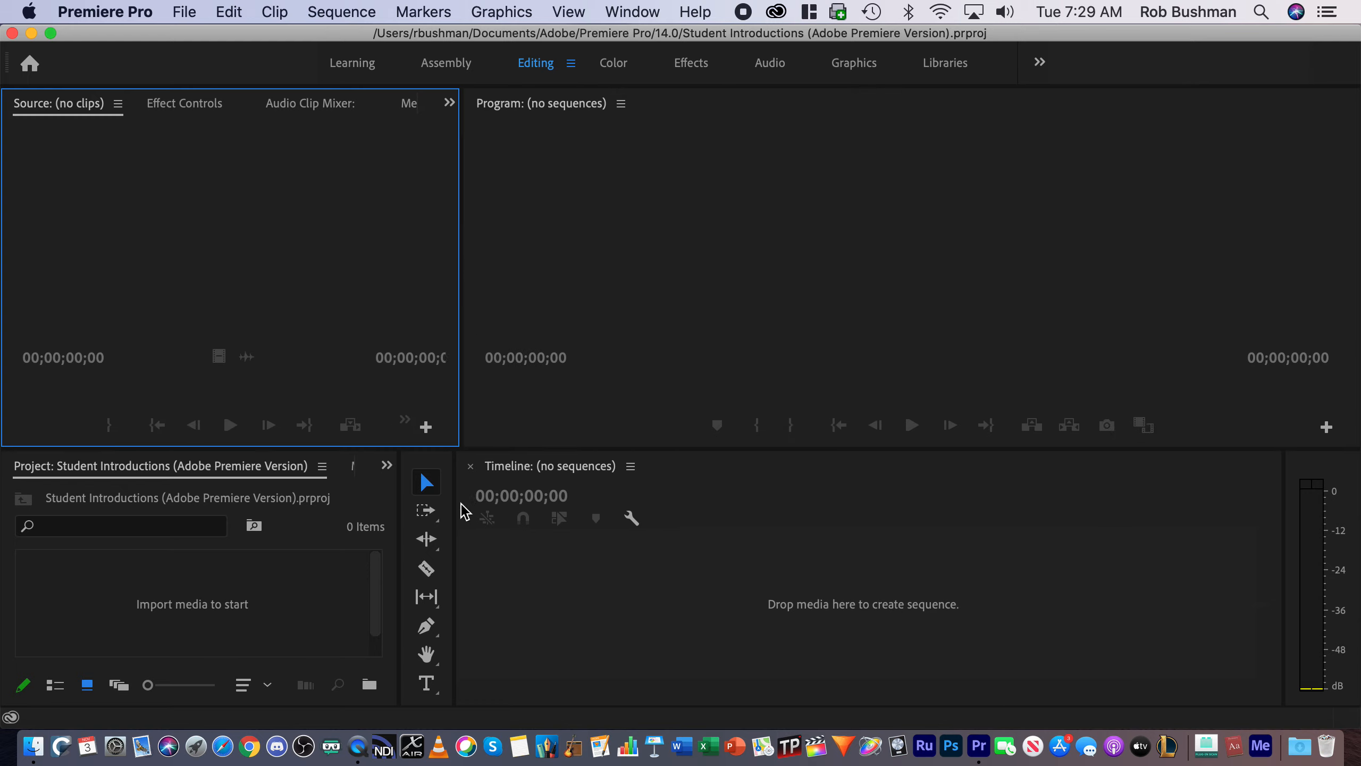
{"action": "left_click_drag", "start_coordinate": [456, 515], "coordinate": [687, 524]}
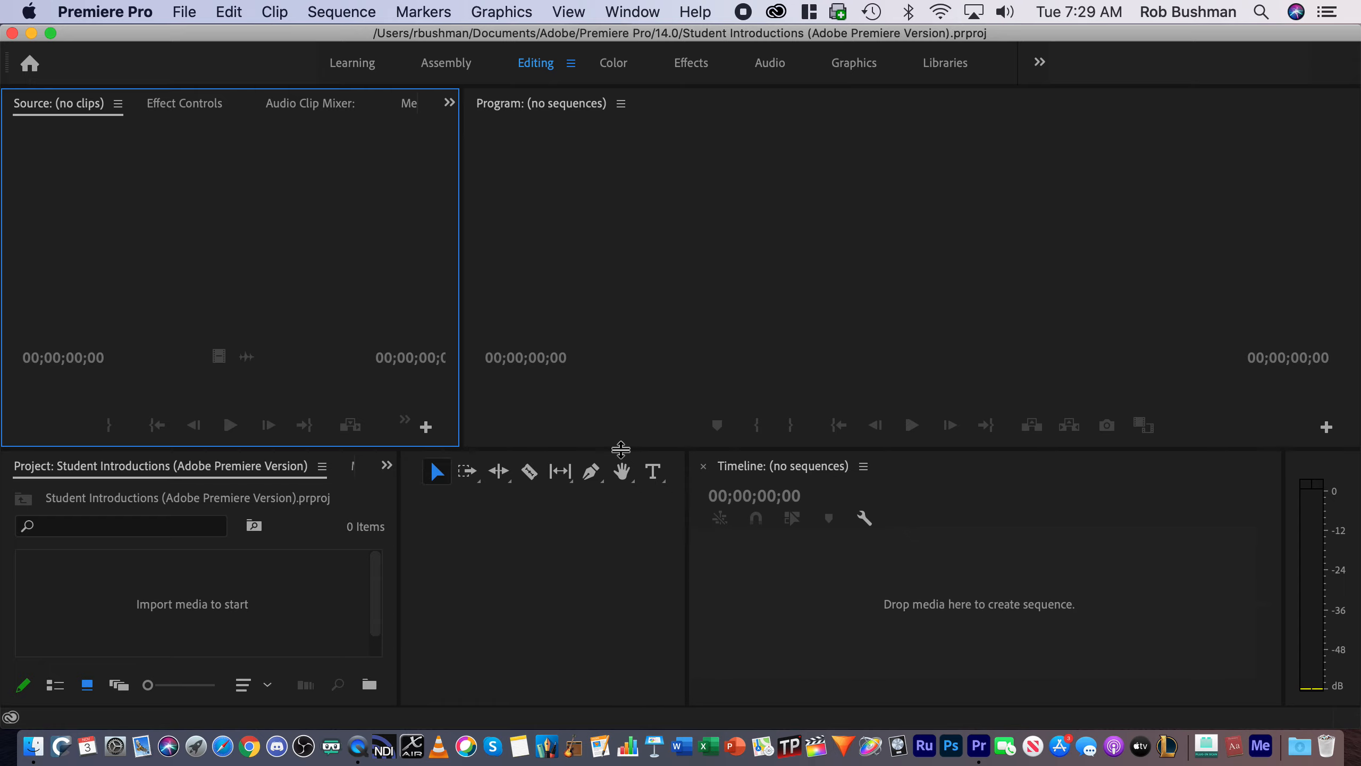
{"action": "left_click_drag", "start_coordinate": [620, 450], "coordinate": [657, 642]}
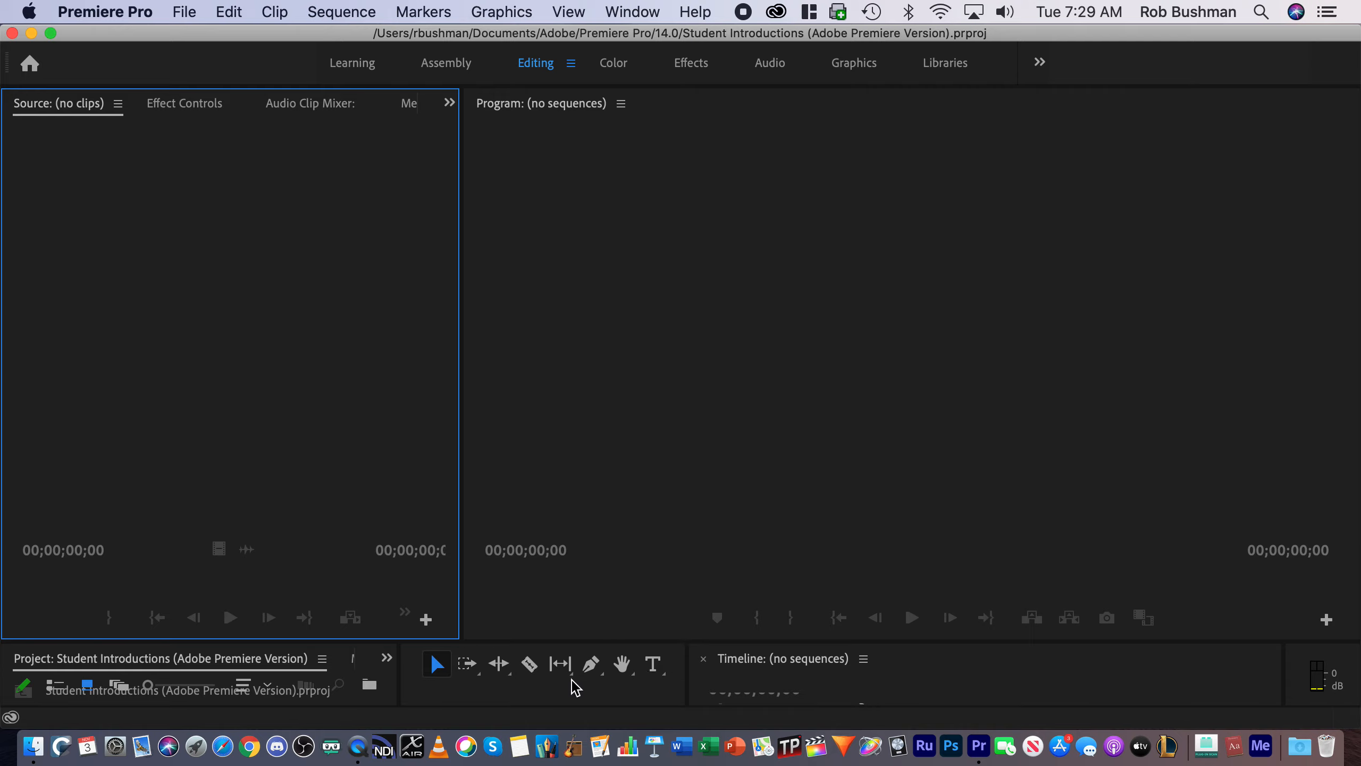
{"action": "left_click_drag", "start_coordinate": [686, 679], "coordinate": [1265, 519]}
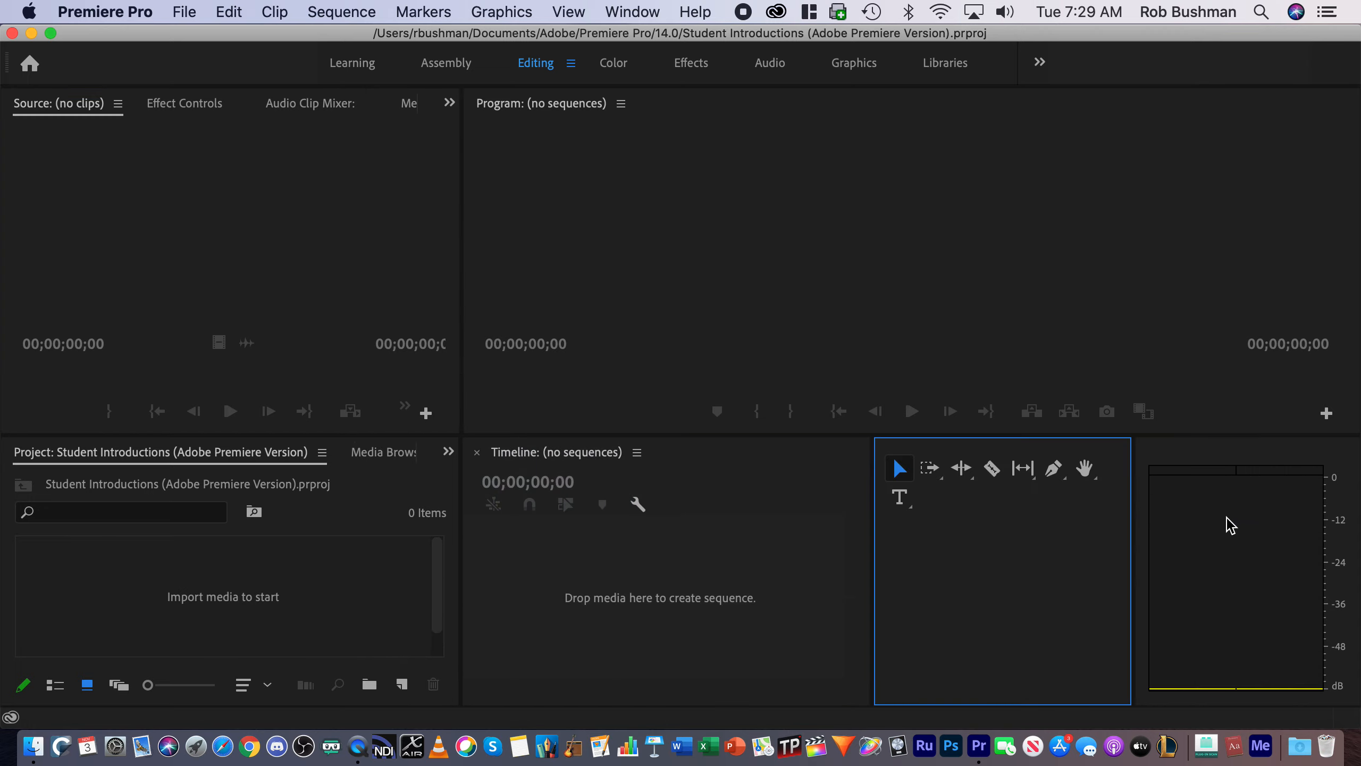
- Dock the Project panel in the Source monitor's group and place the Program monitor above the Media Browser
{"action": "left_click", "coordinate": [375, 489]}
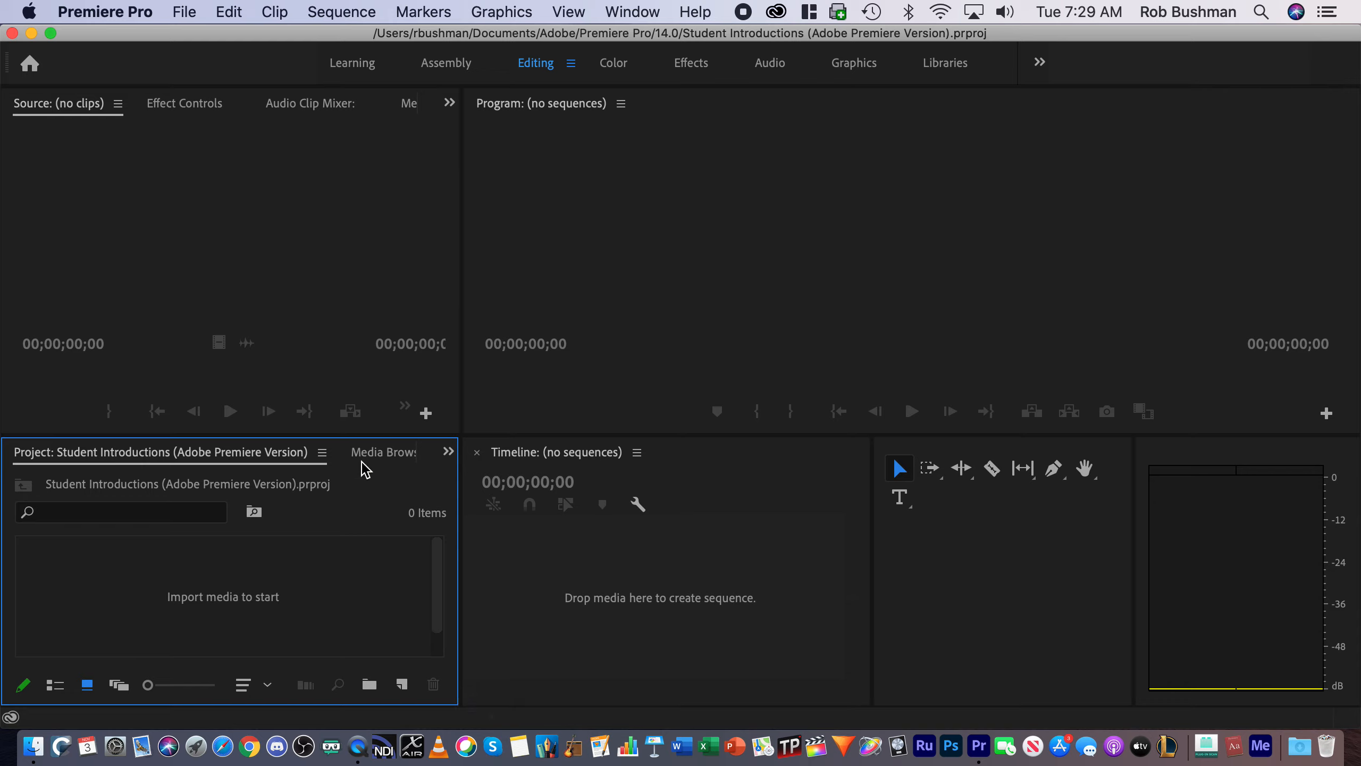
{"action": "left_click_drag", "start_coordinate": [267, 447], "coordinate": [299, 361]}
{"action": "left_click_drag", "start_coordinate": [403, 288], "coordinate": [299, 306]}
{"action": "left_click", "coordinate": [696, 322]}
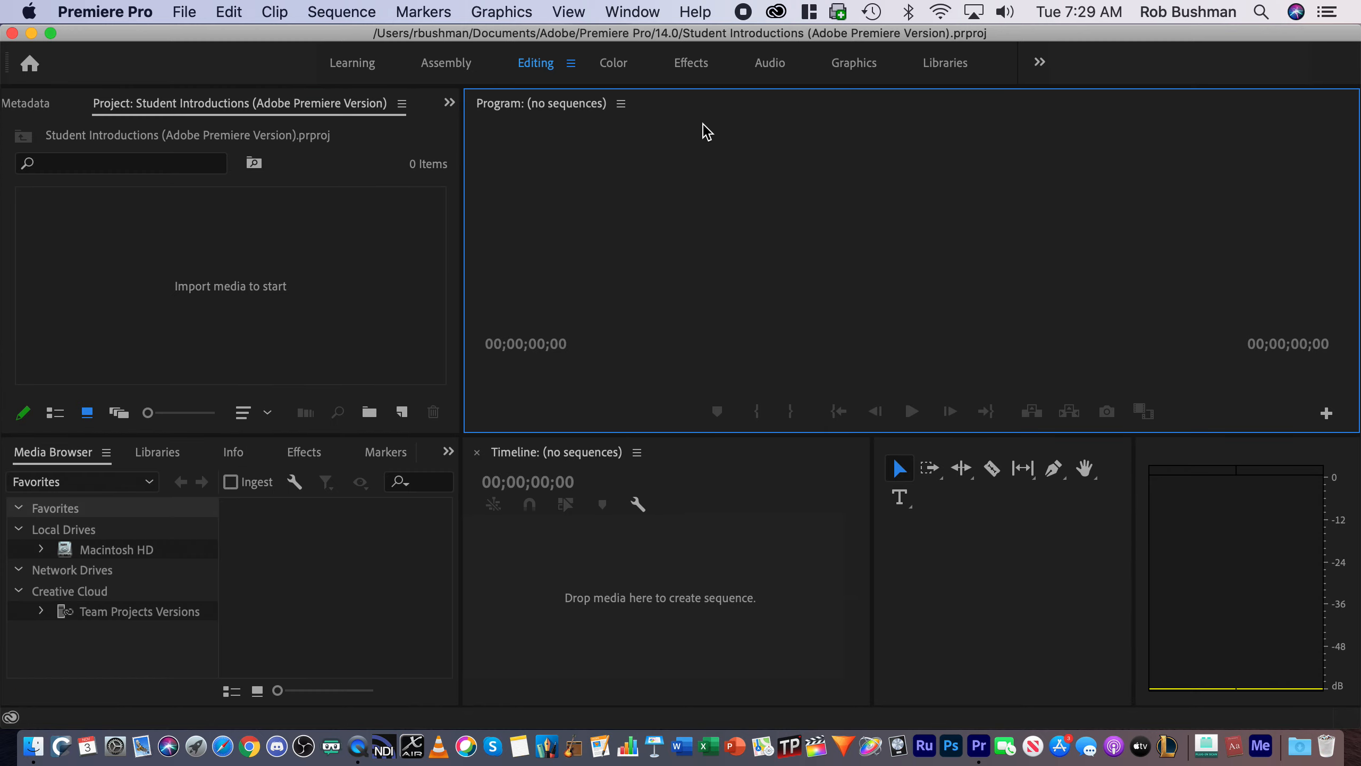
{"action": "left_click_drag", "start_coordinate": [687, 99], "coordinate": [302, 512]}
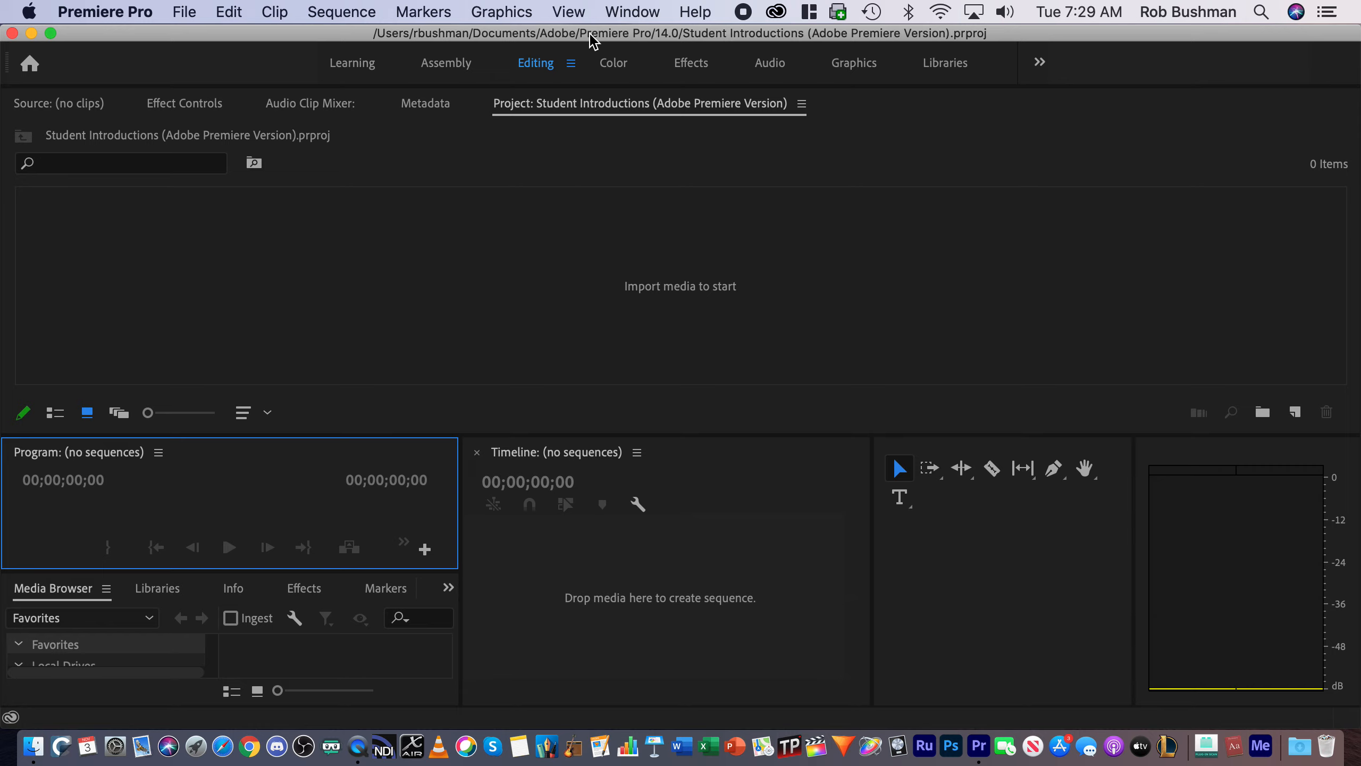
- View the Assembly workspace, return to Editing, and reset the Editing workspace to its saved layout
{"action": "left_click", "coordinate": [447, 65]}
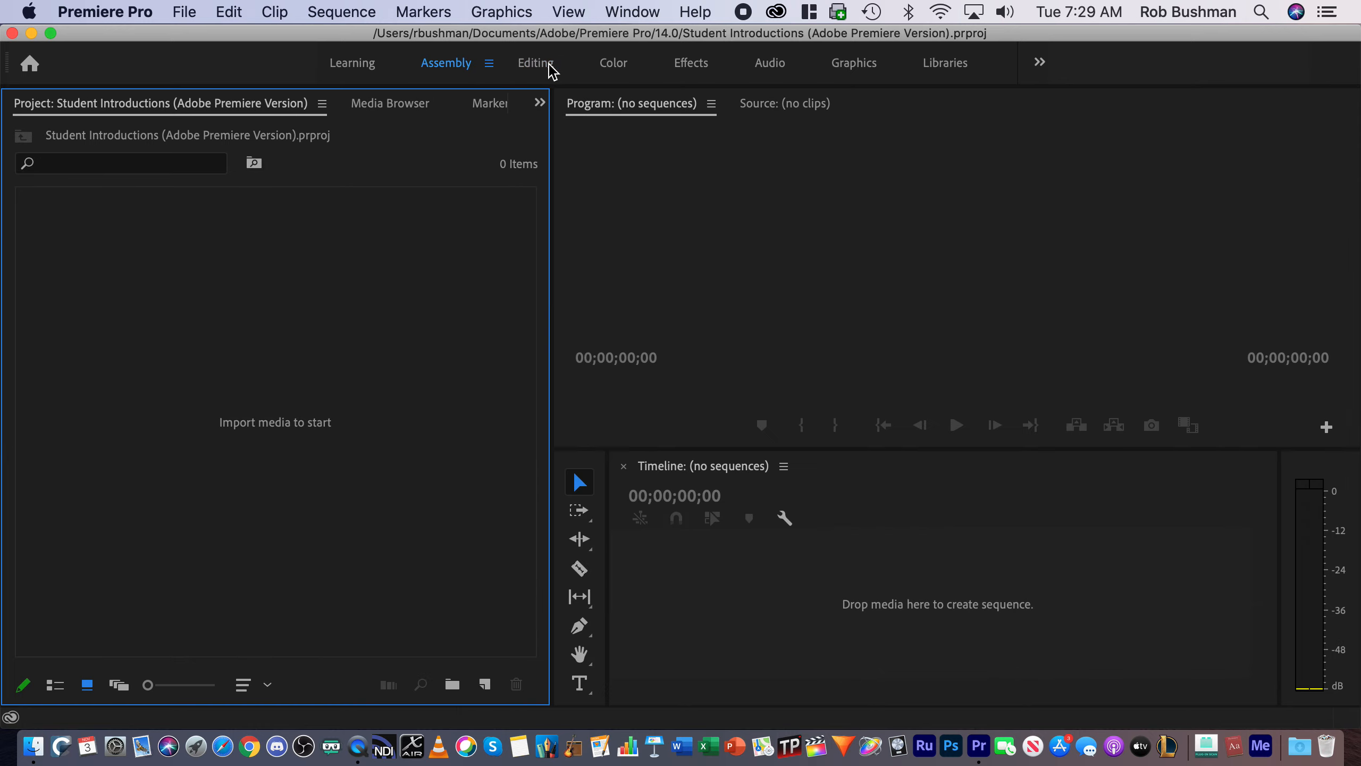
{"action": "left_click", "coordinate": [536, 63]}
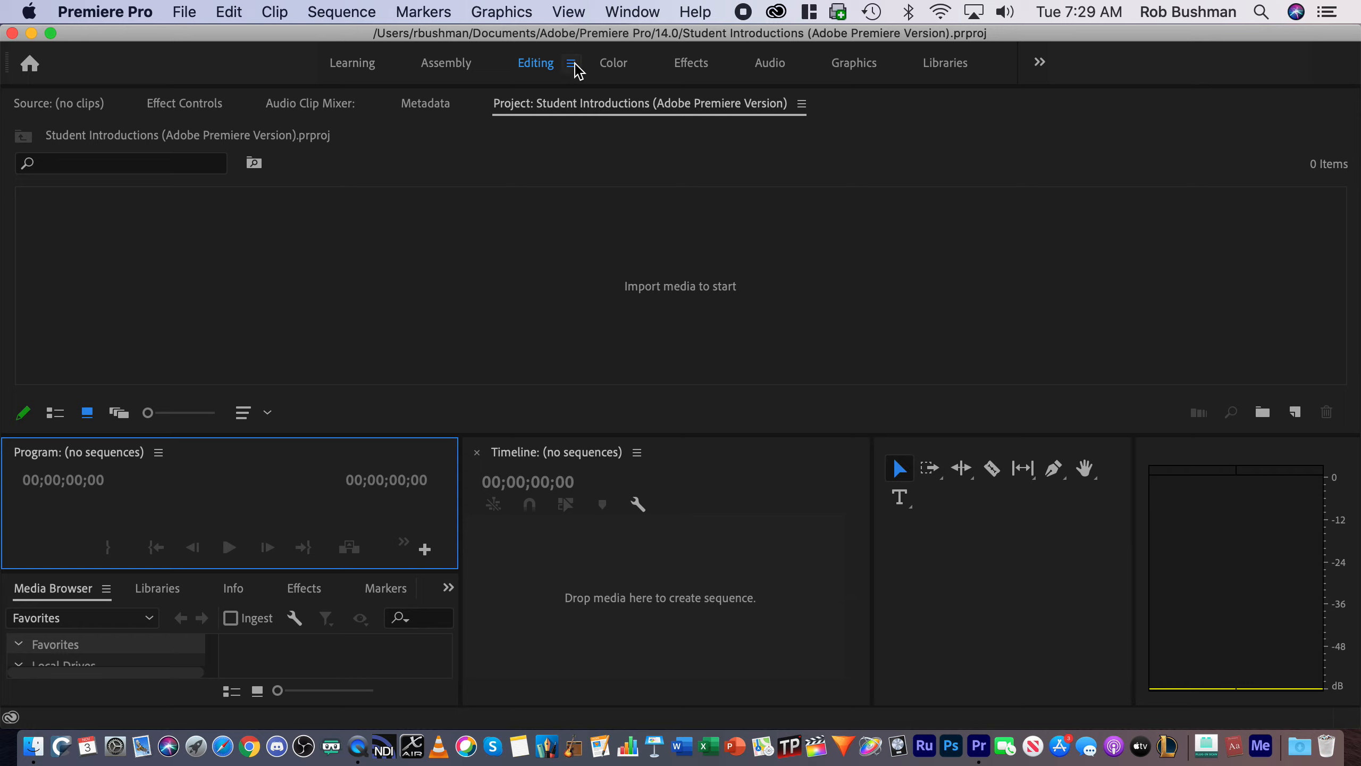
{"action": "left_click", "coordinate": [572, 65]}
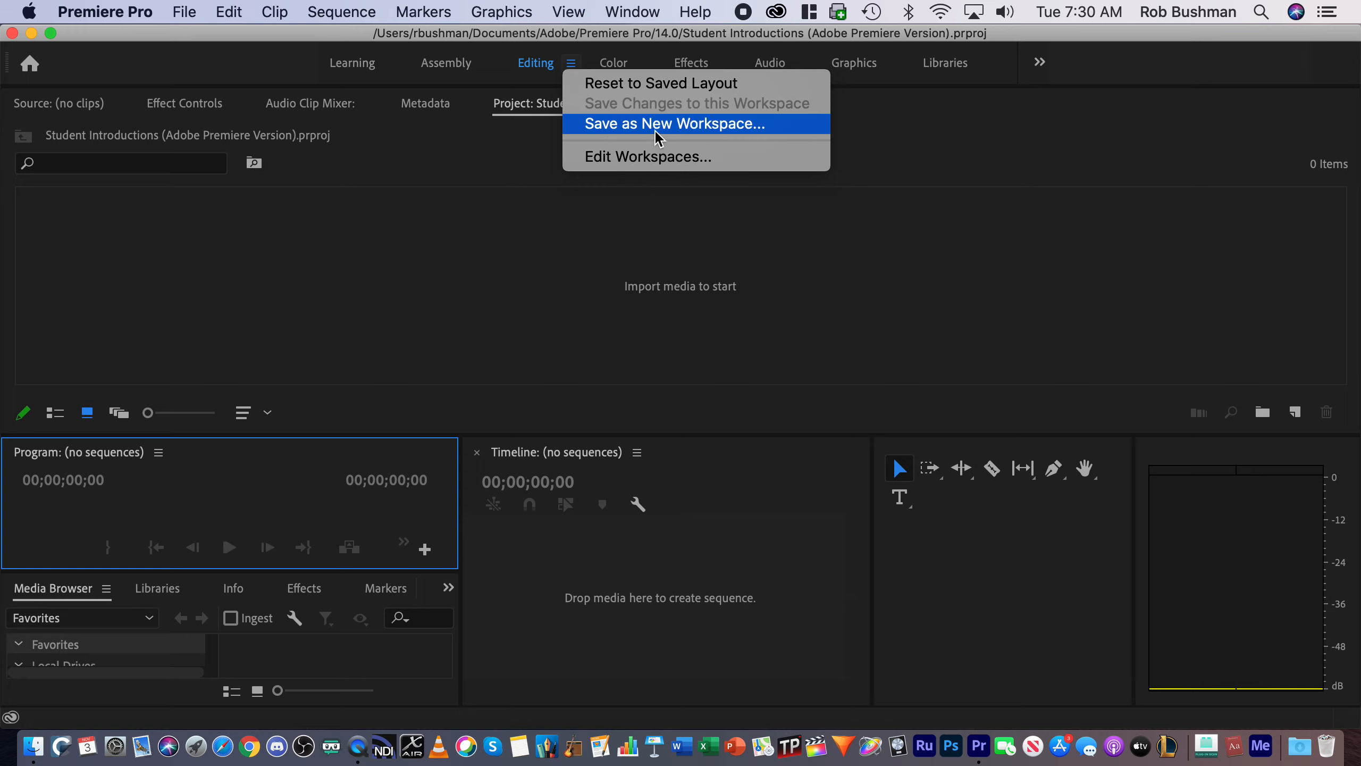
{"action": "left_click", "coordinate": [647, 83]}
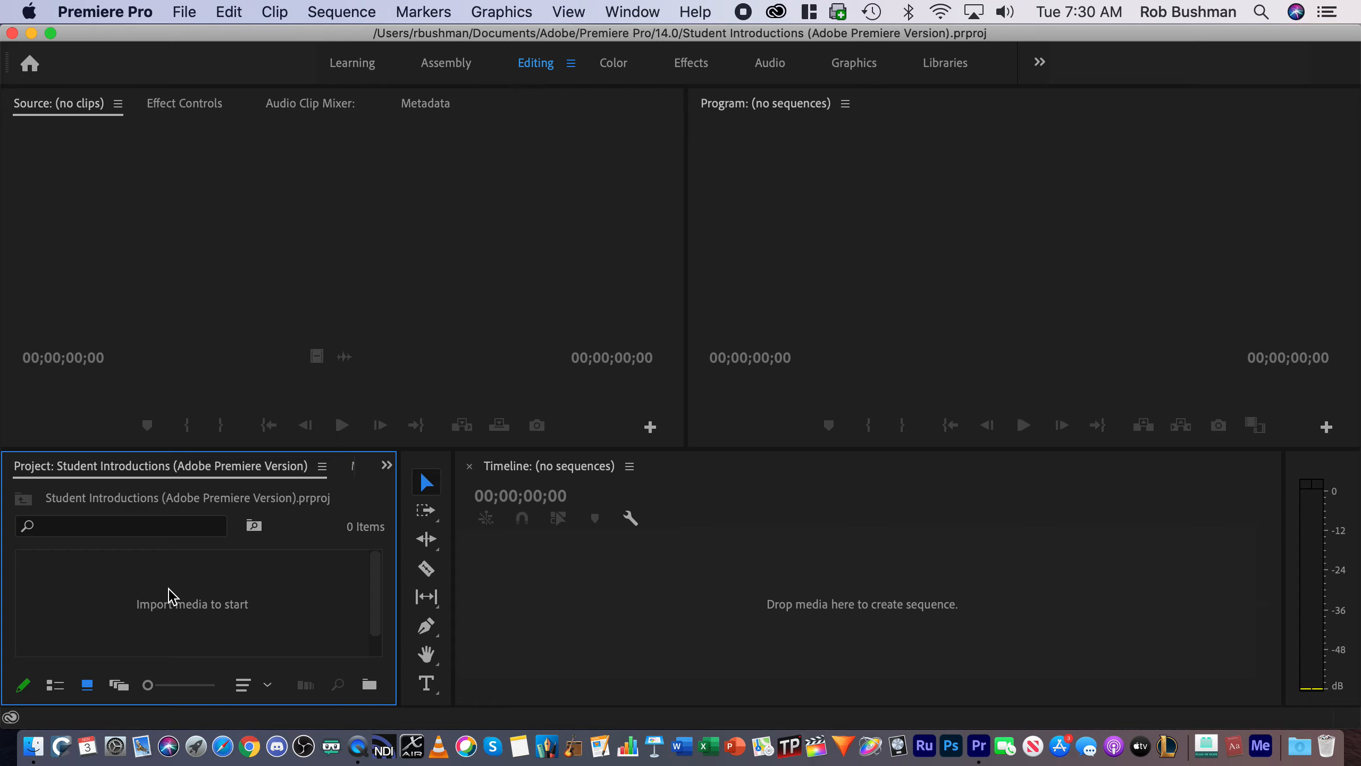
- Import both MP4 videos from the Desktop, Student Intros.mp4 and the other clip, into the project
{"action": "right_click", "coordinate": [220, 614]}
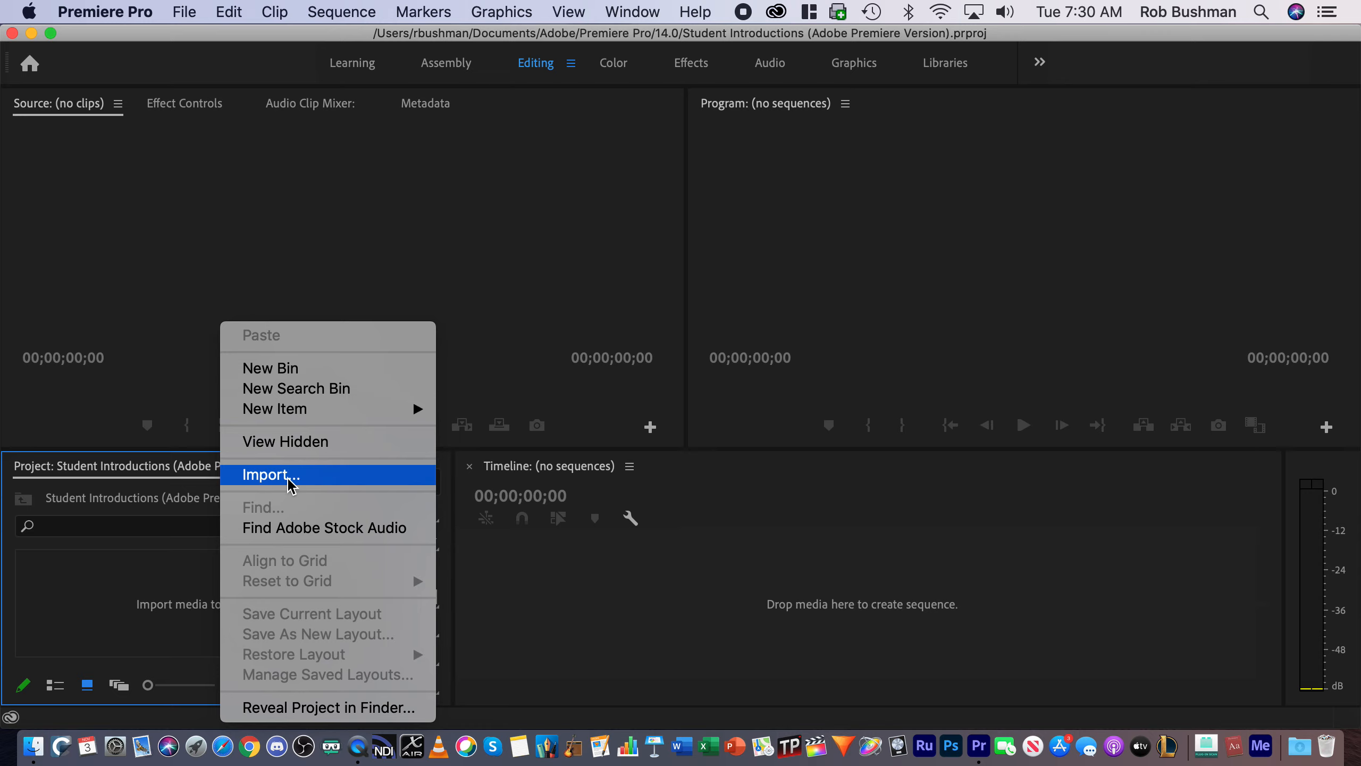
{"action": "left_click", "coordinate": [186, 564]}
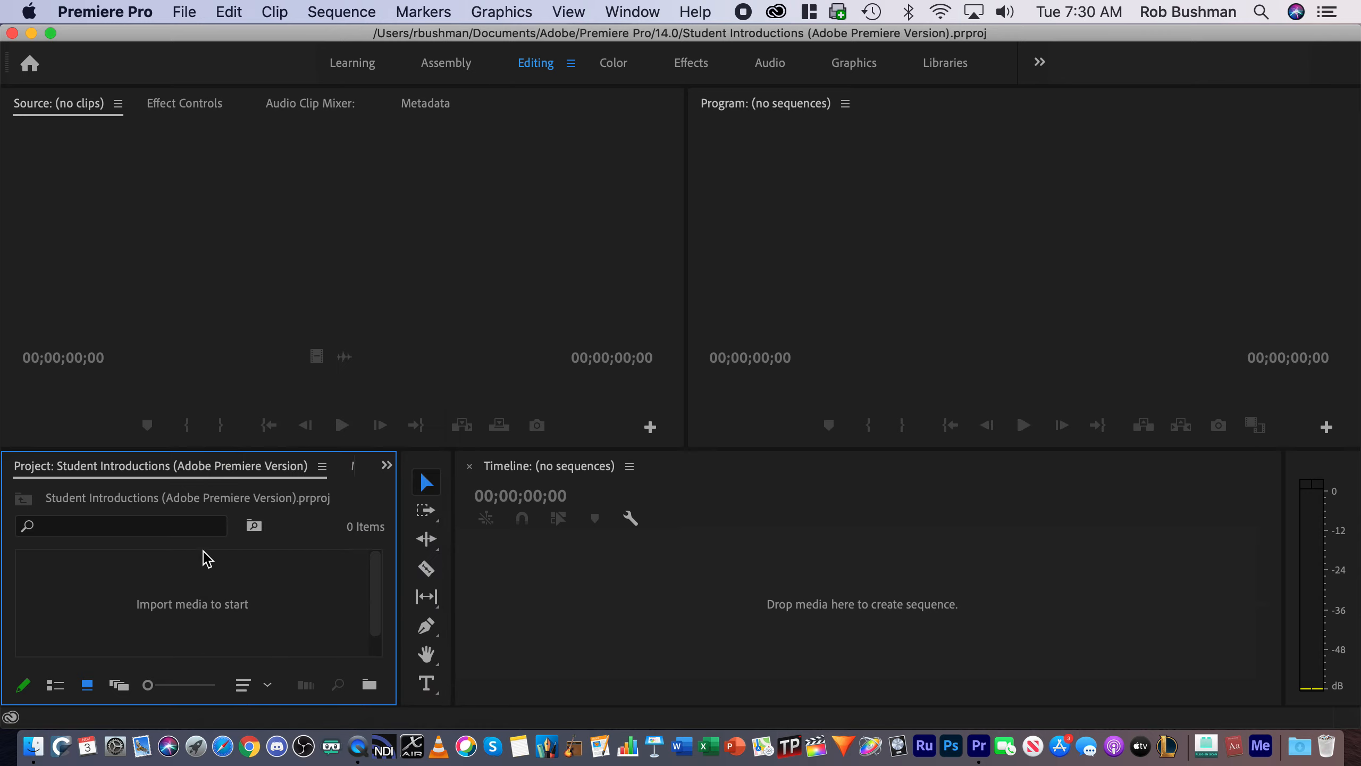
{"action": "left_click", "coordinate": [189, 9]}
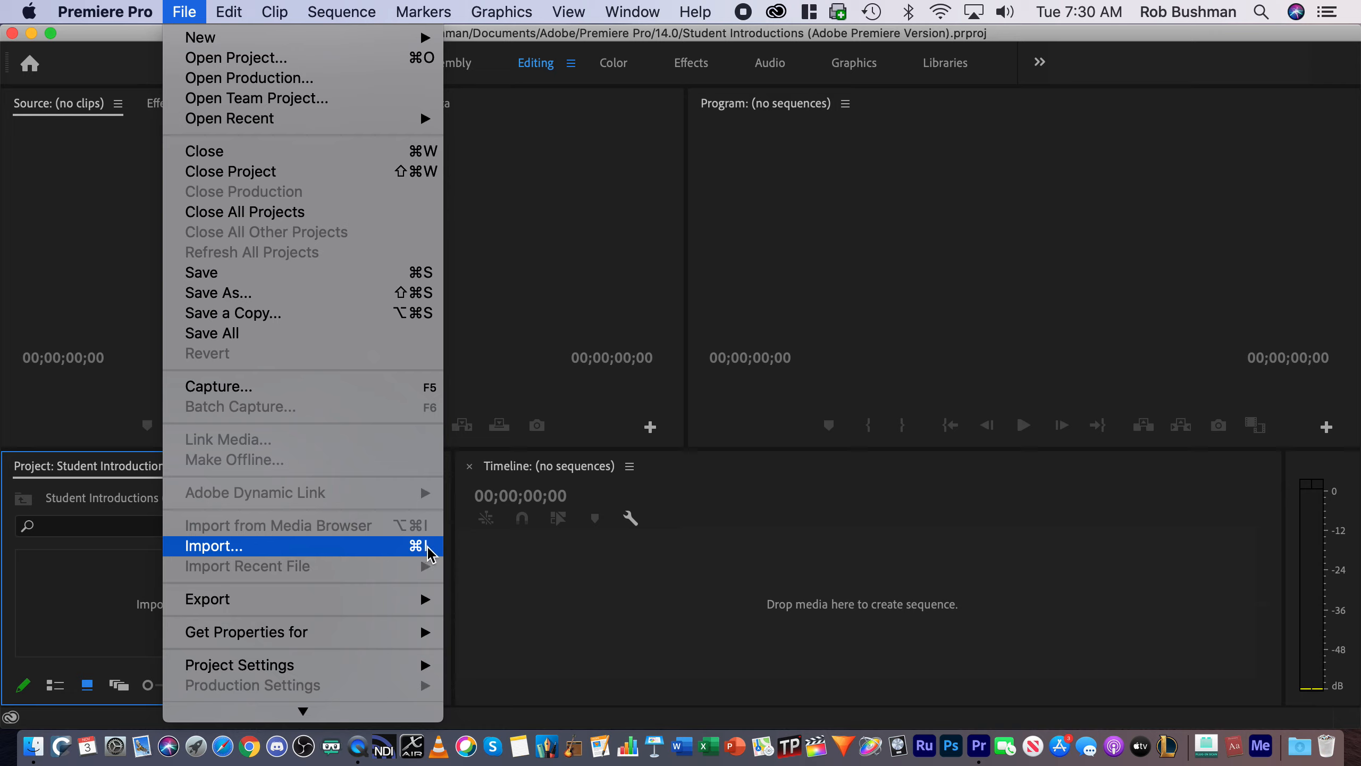
{"action": "left_click", "coordinate": [219, 547]}
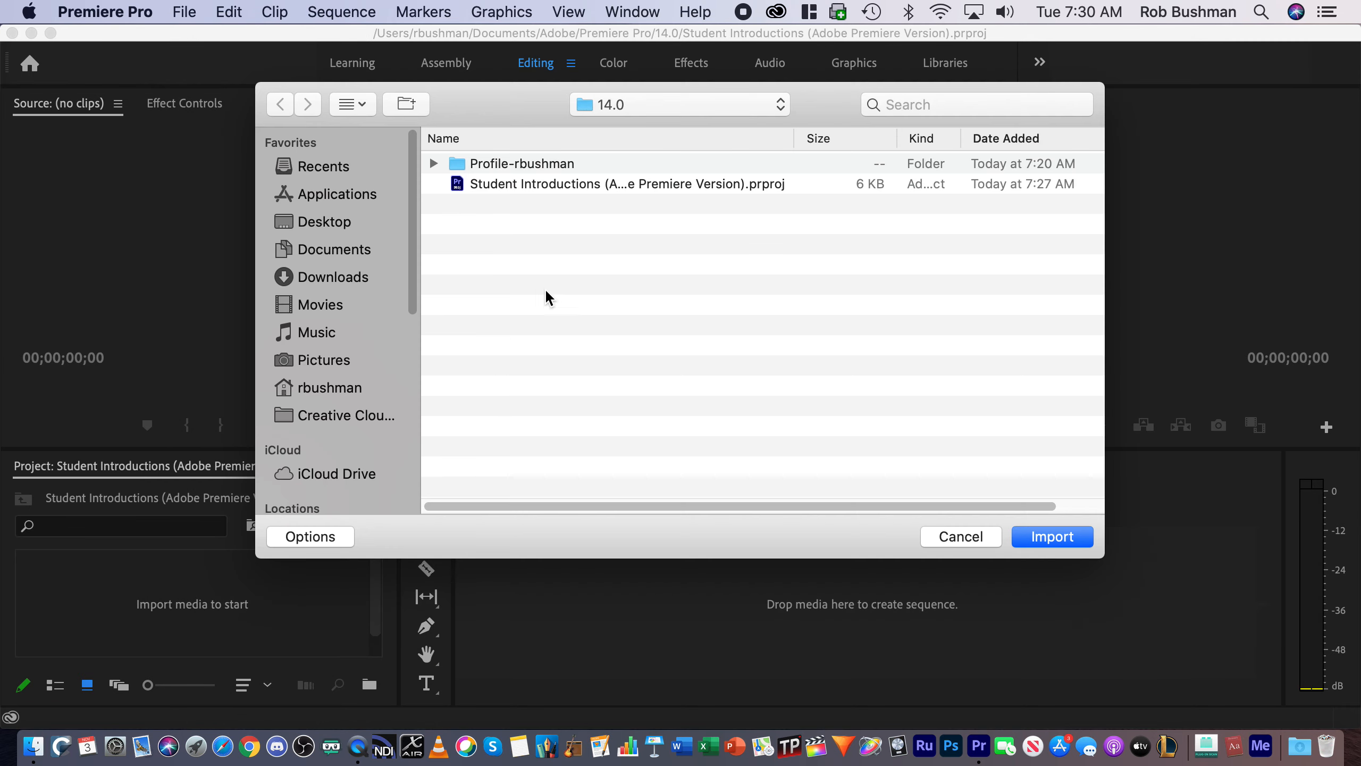
{"action": "left_click", "coordinate": [336, 222]}
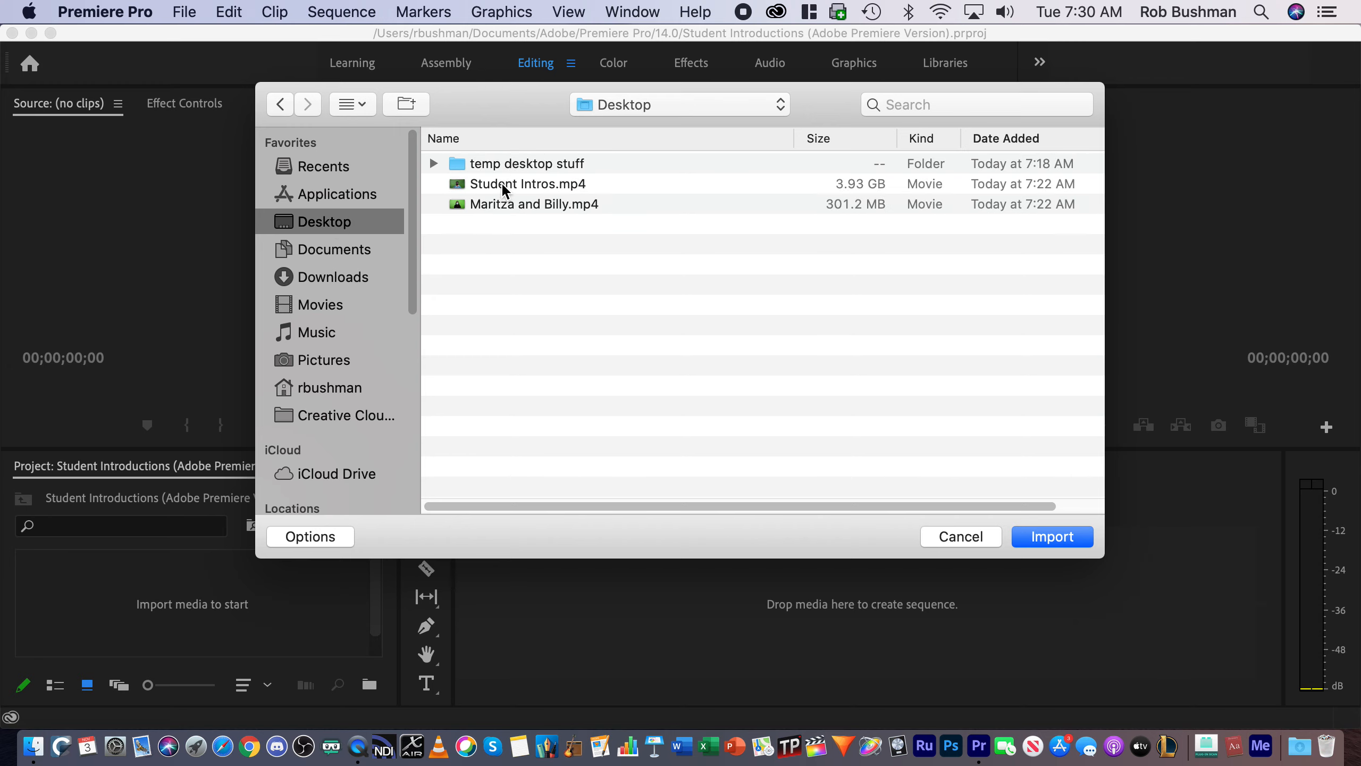
{"action": "left_click", "coordinate": [501, 182]}
{"action": "left_click", "coordinate": [506, 203]}
{"action": "left_click", "coordinate": [510, 184]}
{"action": "left_click", "coordinate": [515, 204]}
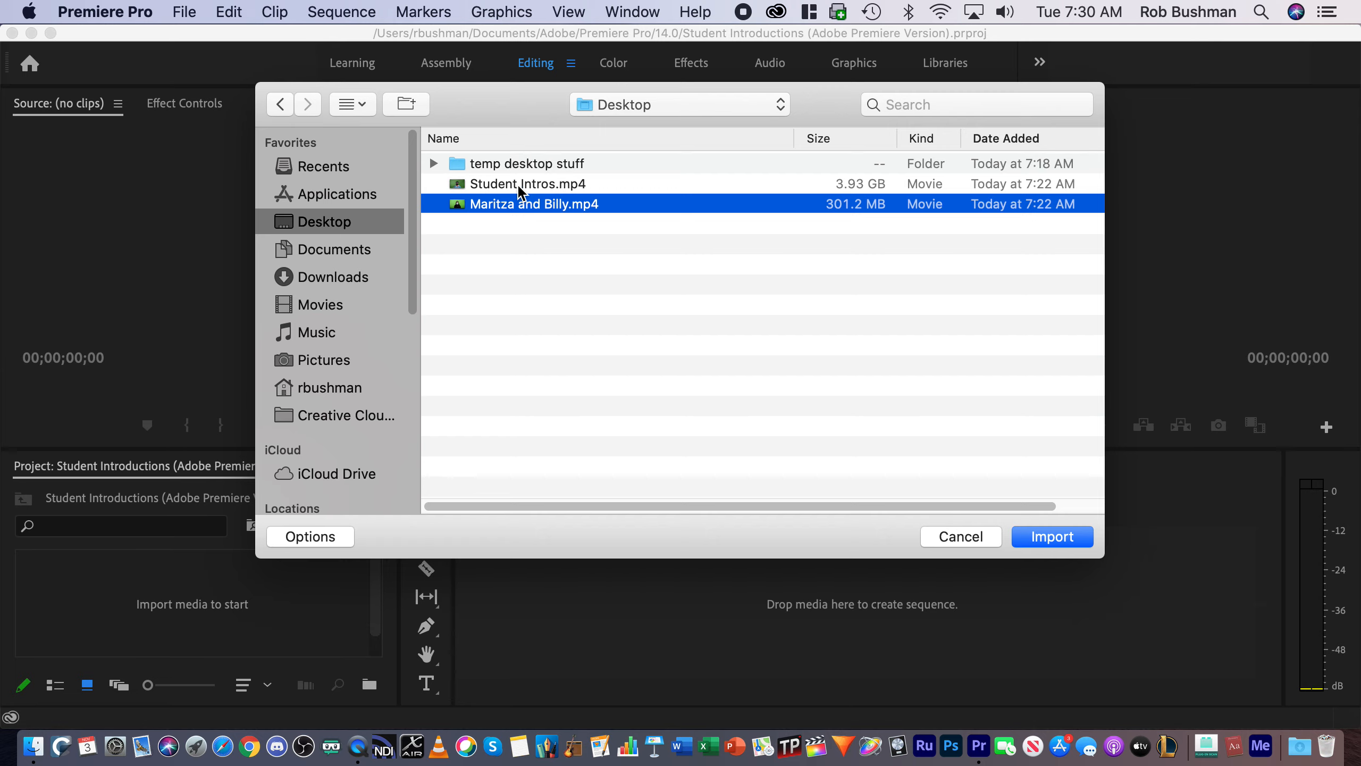
{"action": "left_click", "coordinate": [504, 183], "text": "shift"}
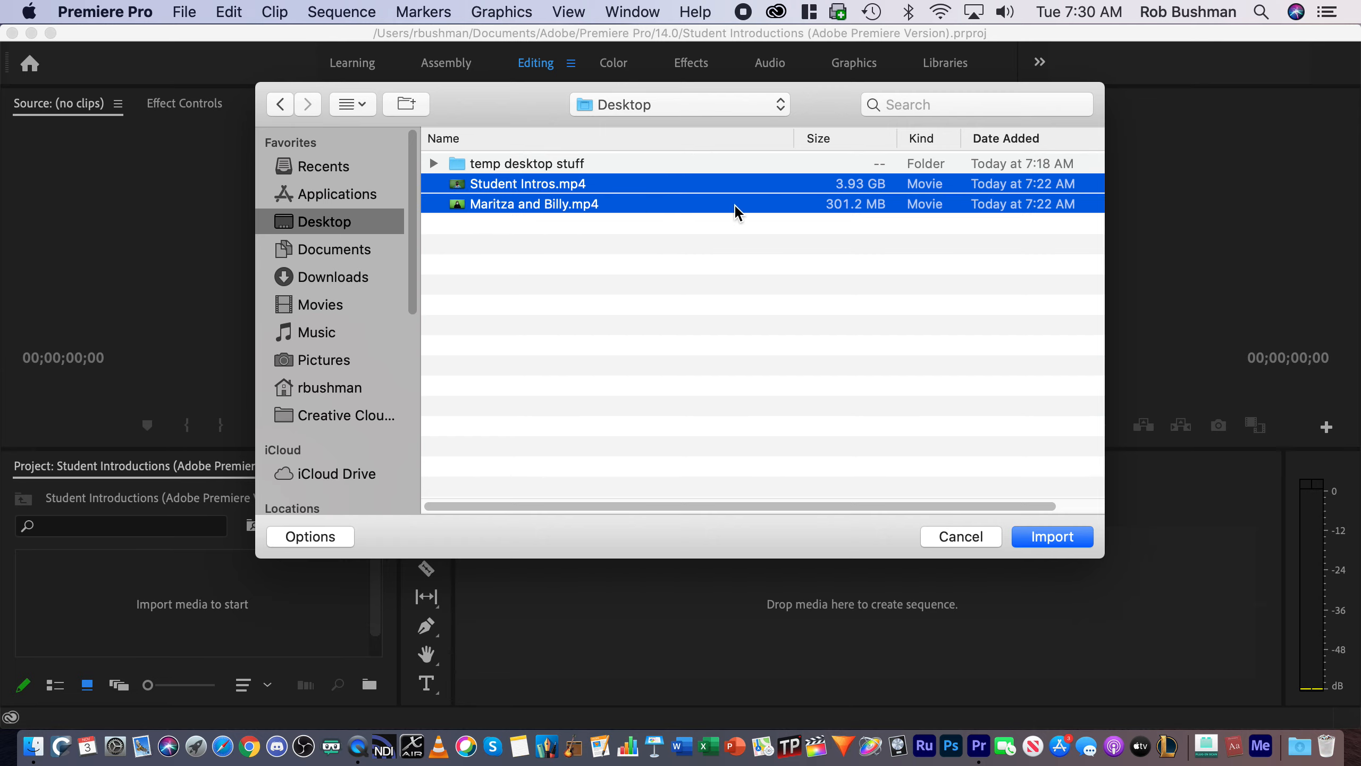
{"action": "left_click", "coordinate": [1076, 536]}
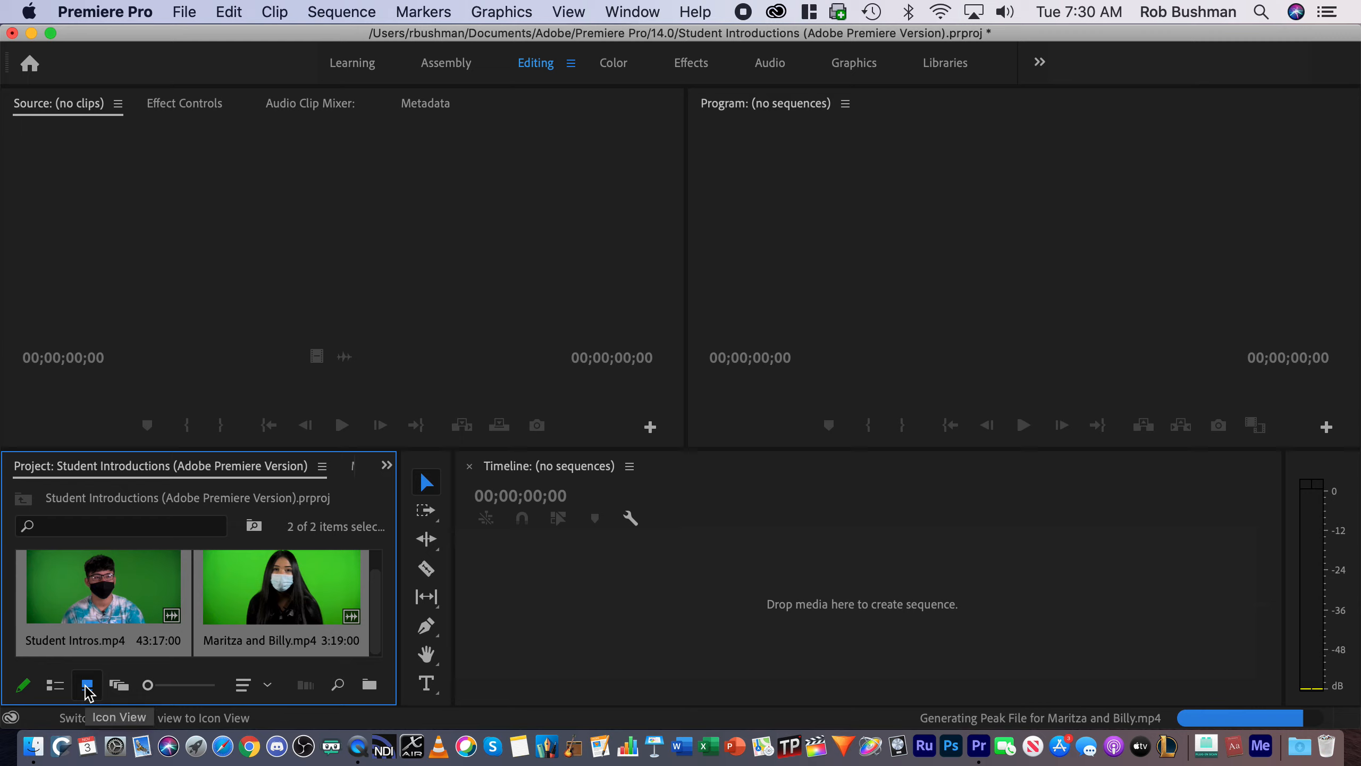
- Try the Project panel's List, Icon and Freeform views, reduce the freeform thumbnails to the smallest size, and make the panel taller
{"action": "left_click", "coordinate": [55, 686]}
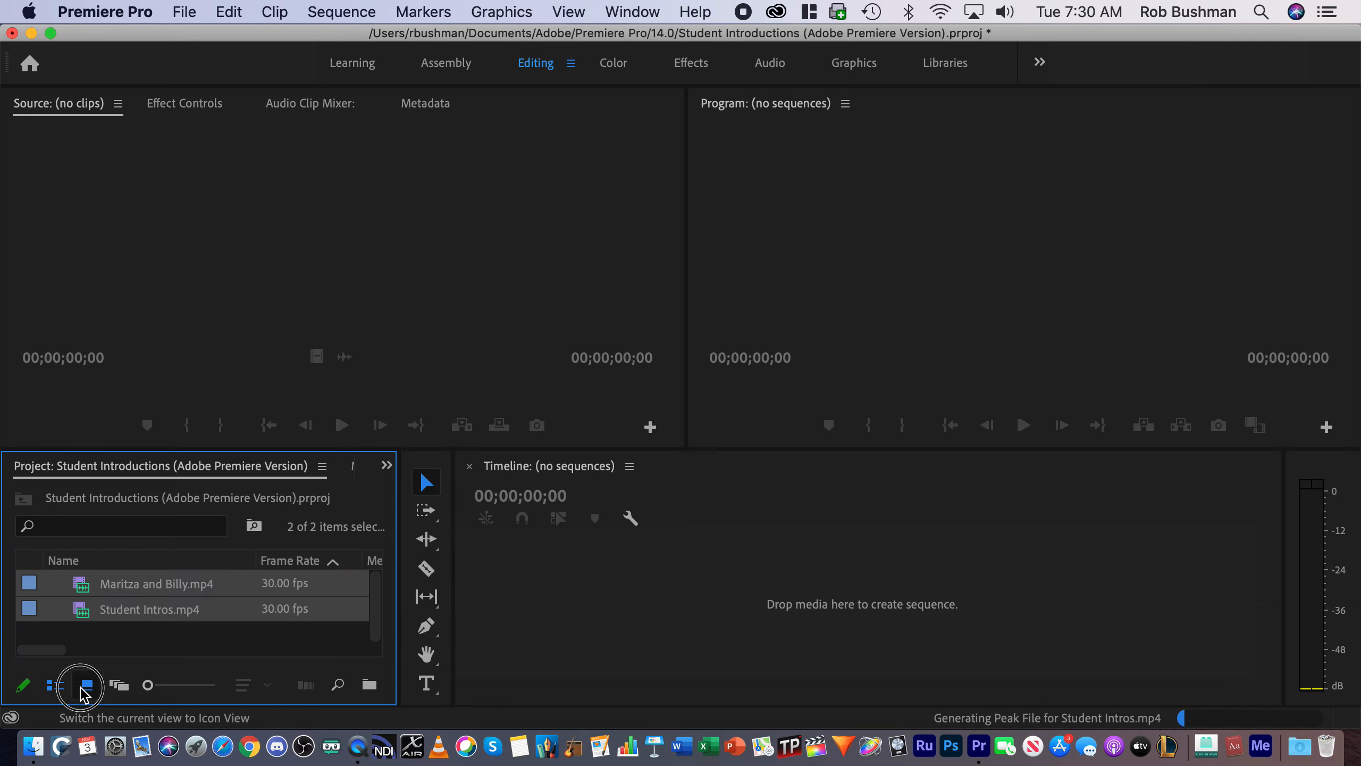
{"action": "left_click", "coordinate": [87, 686]}
{"action": "left_click", "coordinate": [119, 687]}
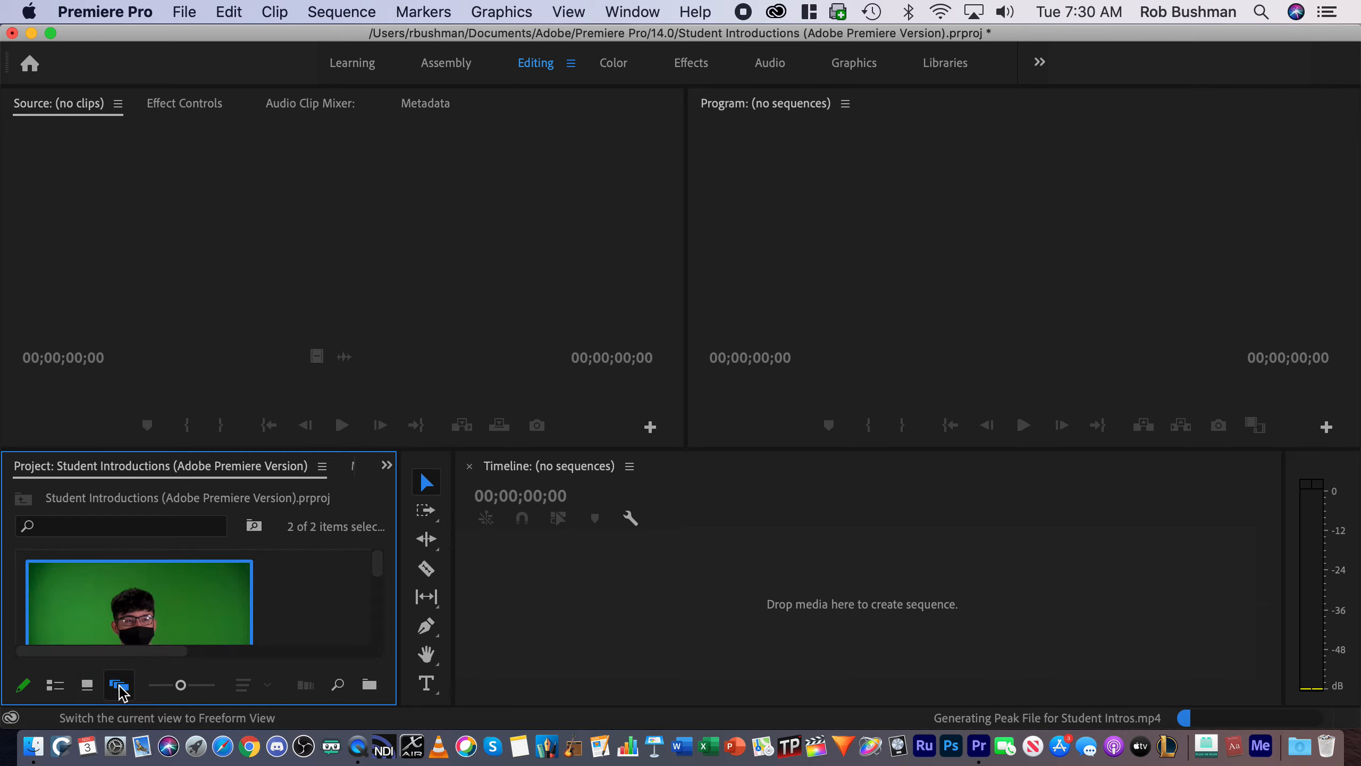
{"action": "left_click_drag", "start_coordinate": [180, 686], "coordinate": [145, 687]}
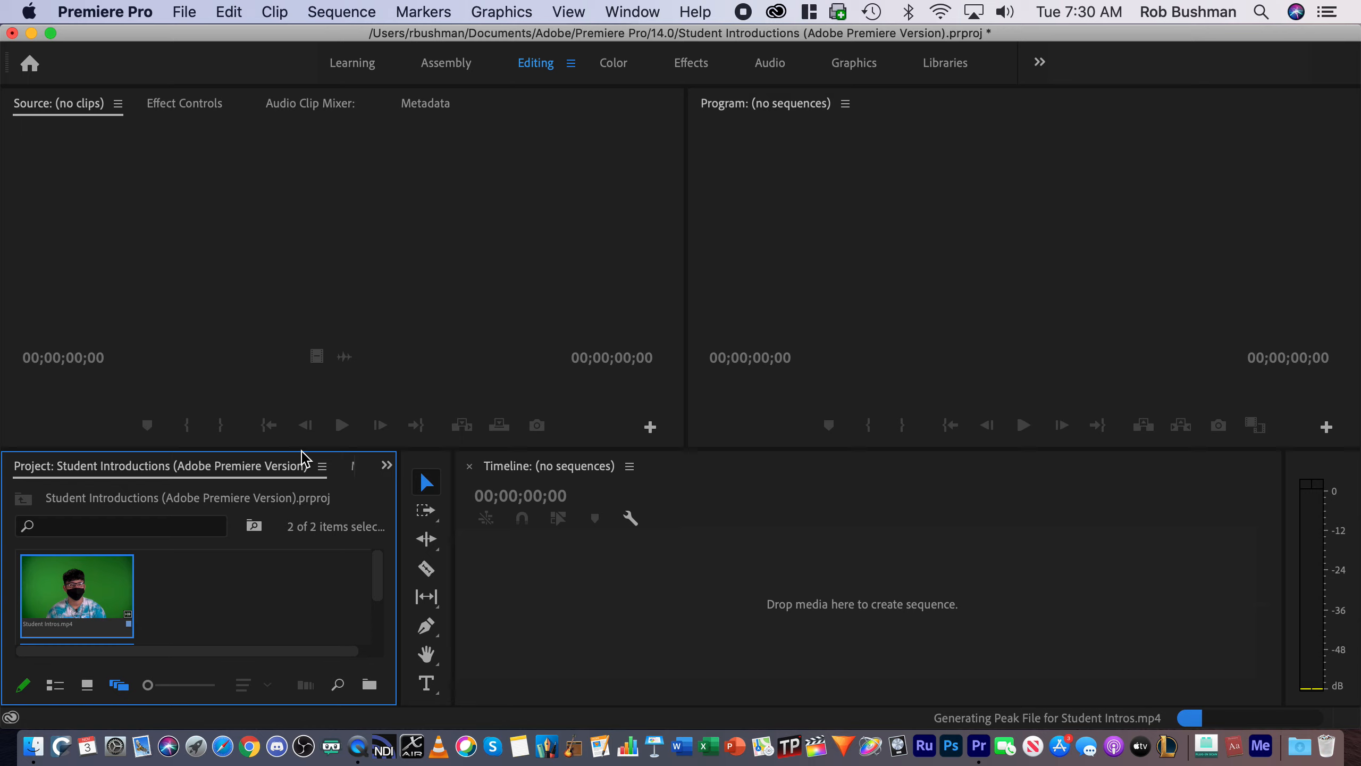
{"action": "left_click_drag", "start_coordinate": [300, 450], "coordinate": [301, 347]}
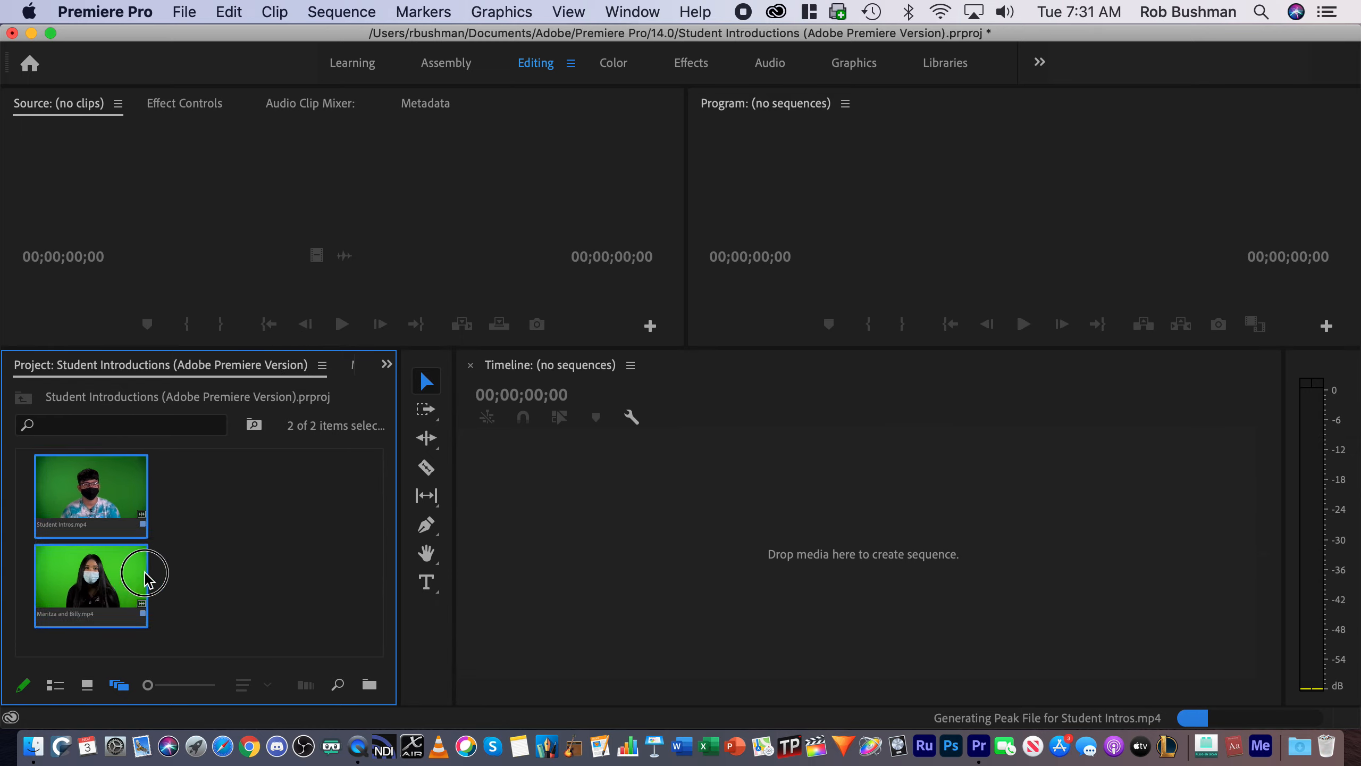
- Rearrange the two clip thumbnails freely in Freeform view, placing Student Intros.mp4 to the right of and slightly below the other clip
{"action": "left_click_drag", "start_coordinate": [143, 572], "coordinate": [310, 587]}
{"action": "left_click", "coordinate": [313, 592]}
{"action": "left_click_drag", "start_coordinate": [193, 492], "coordinate": [104, 517]}
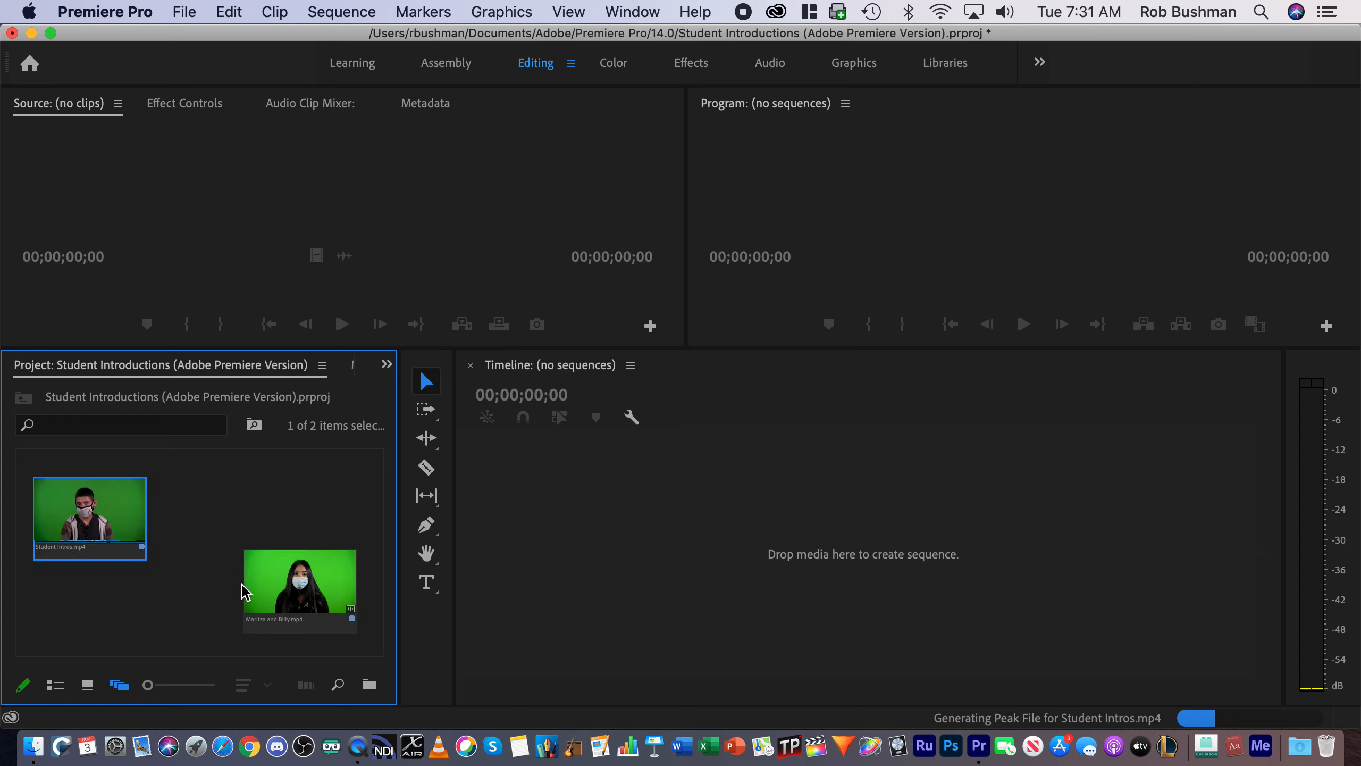
{"action": "mouse_move", "coordinate": [246, 592]}
{"action": "left_mouse_down"}
{"action": "mouse_move", "coordinate": [246, 530]}
{"action": "mouse_move", "coordinate": [248, 596]}
{"action": "left_mouse_up"}
{"action": "left_click_drag", "start_coordinate": [126, 531], "coordinate": [120, 518]}
{"action": "left_click_drag", "start_coordinate": [275, 579], "coordinate": [100, 580]}
{"action": "left_click_drag", "start_coordinate": [97, 509], "coordinate": [294, 582]}
{"action": "left_click_drag", "start_coordinate": [139, 582], "coordinate": [89, 477]}
{"action": "left_click_drag", "start_coordinate": [276, 572], "coordinate": [285, 492]}
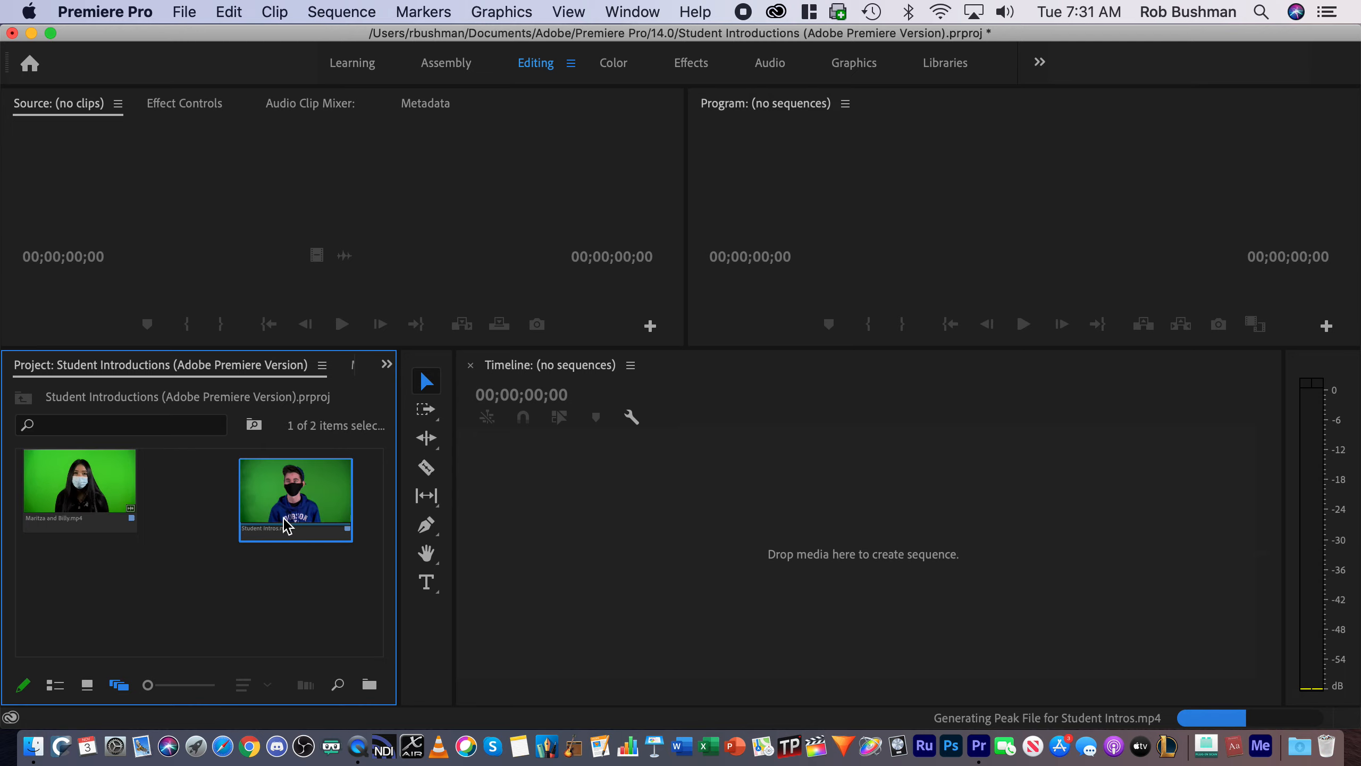
{"action": "left_click_drag", "start_coordinate": [288, 505], "coordinate": [287, 558]}
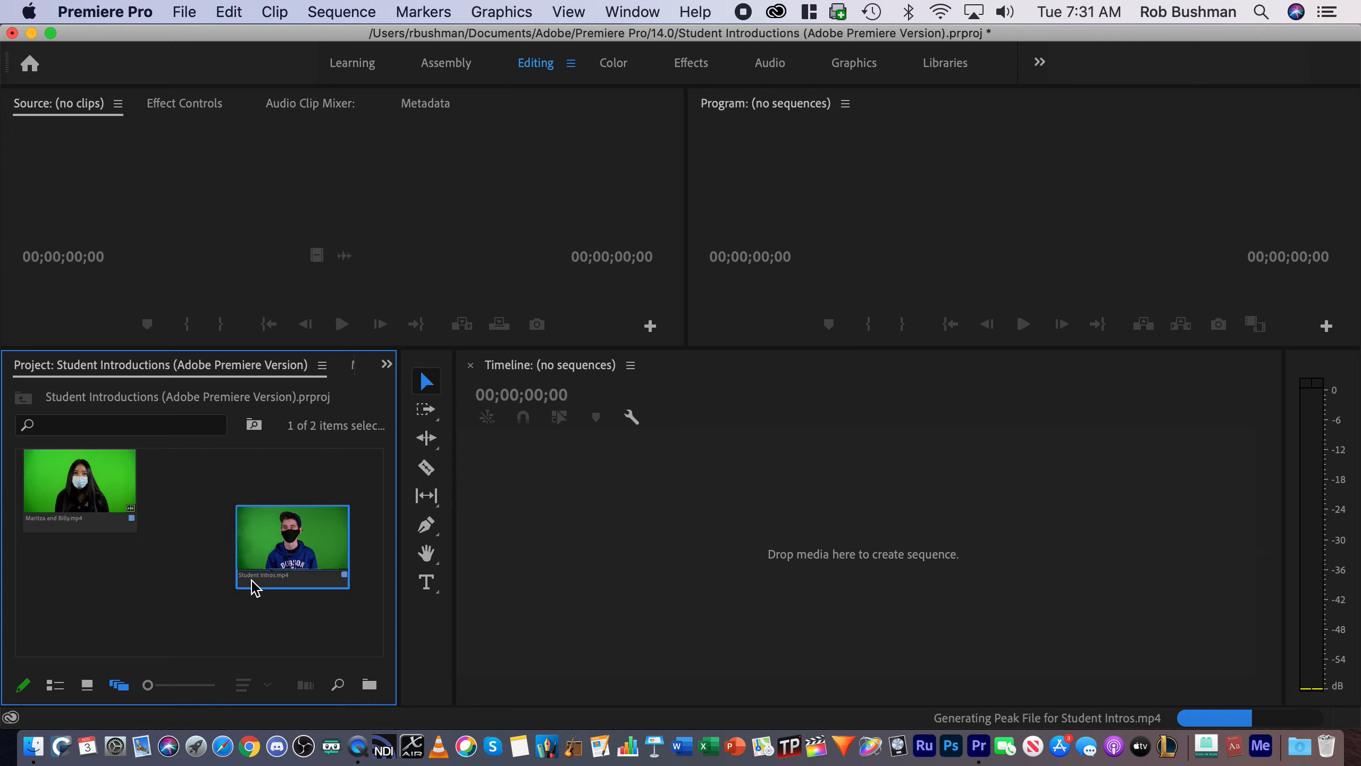
- Display the project items in List view and restore the Editing workspace's saved layout
{"action": "left_click", "coordinate": [55, 686]}
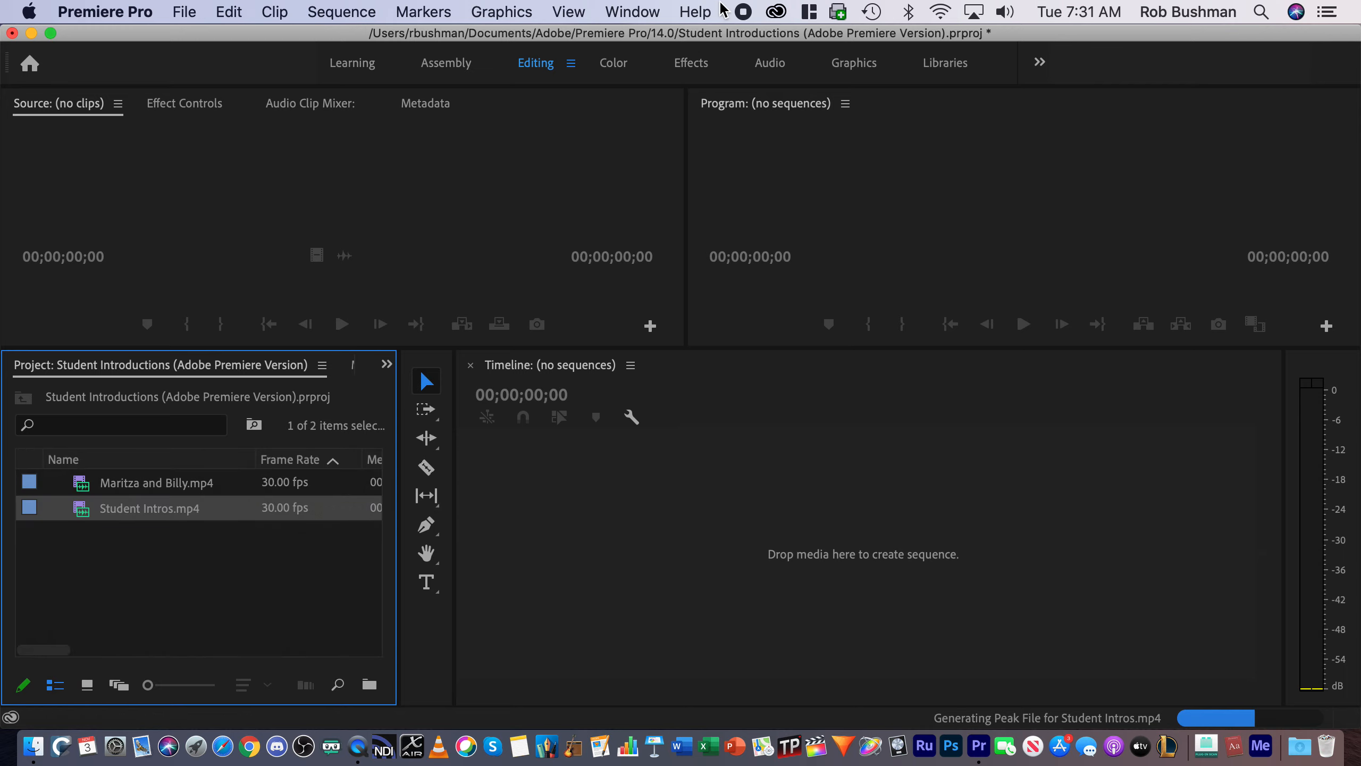
{"action": "left_click", "coordinate": [570, 63]}
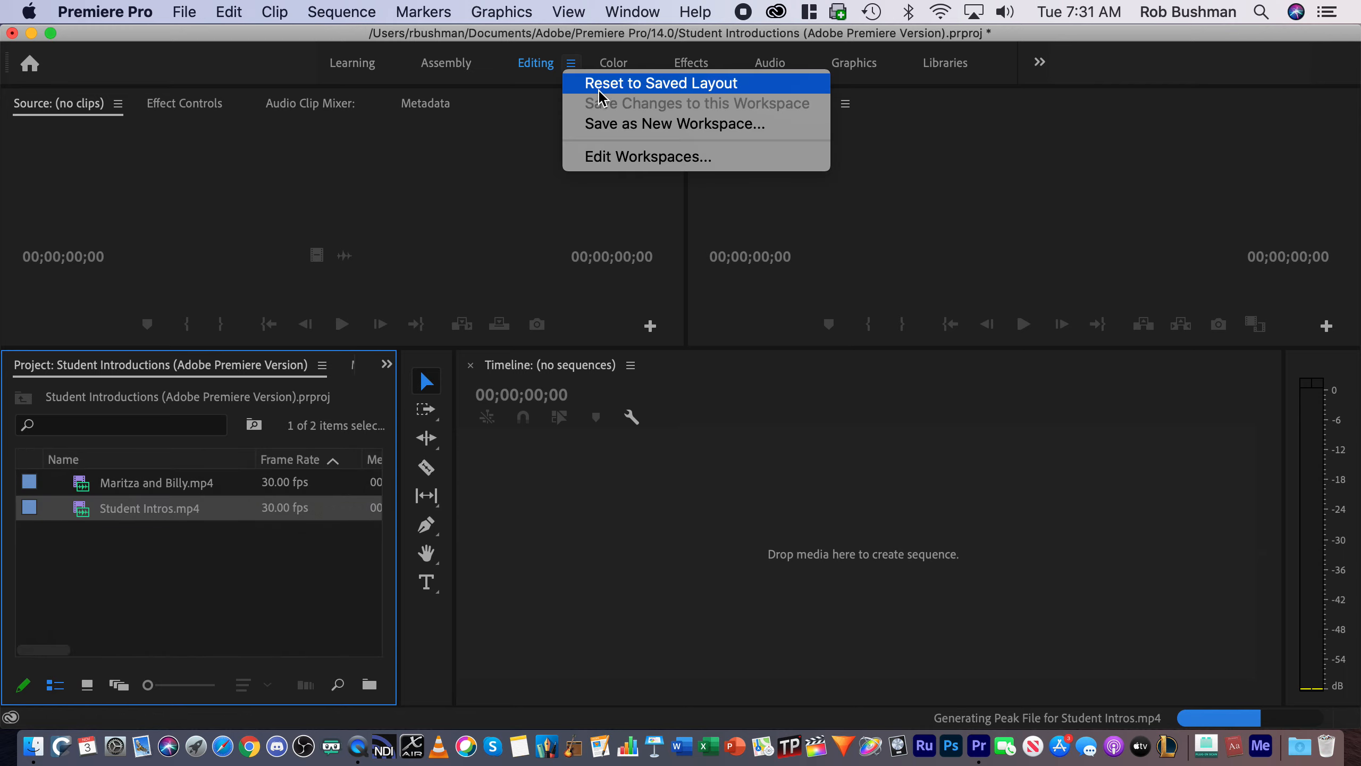
{"action": "left_click", "coordinate": [601, 85]}
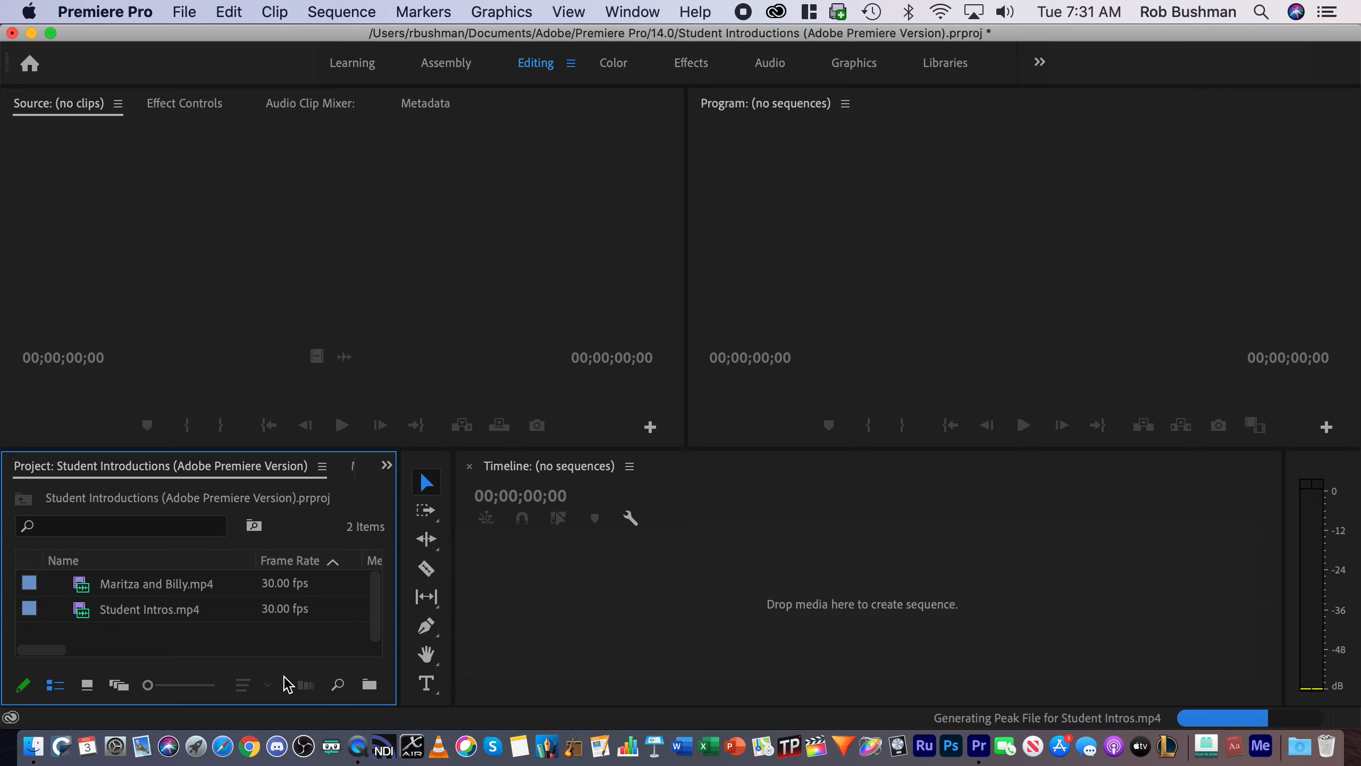
- Create a sequence from Student Intros.mp4 in the empty Timeline and add the other clip after it on track V1
{"action": "left_click_drag", "start_coordinate": [80, 610], "coordinate": [608, 596]}
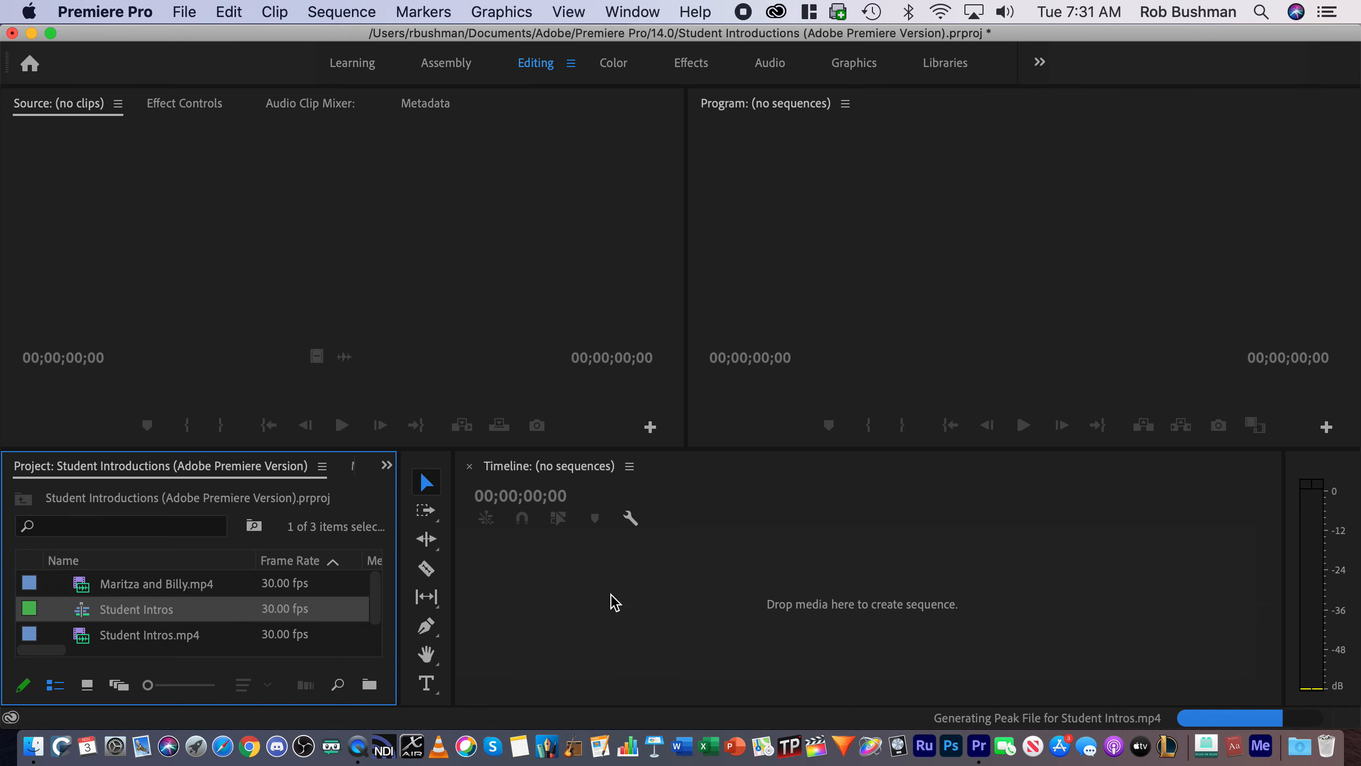
{"action": "left_click", "coordinate": [84, 588]}
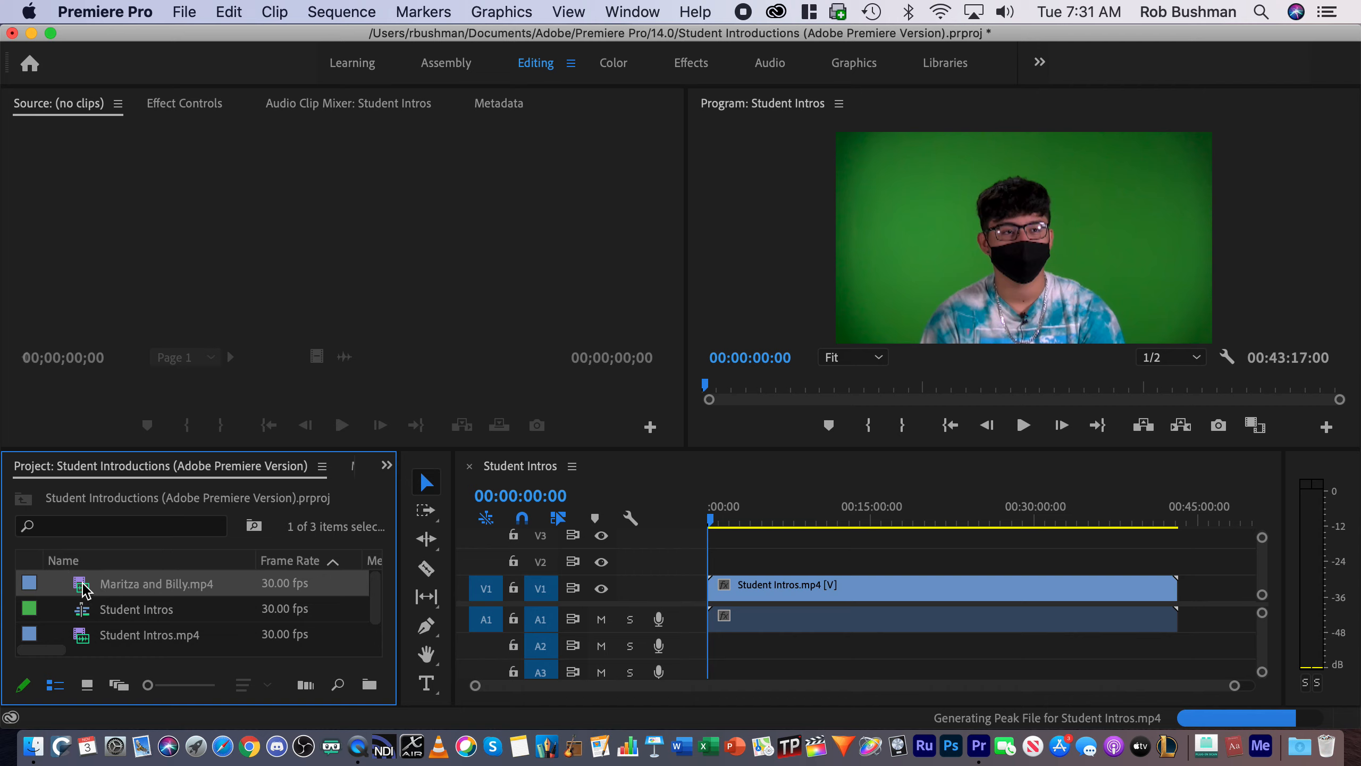
{"action": "left_click_drag", "start_coordinate": [84, 588], "coordinate": [1185, 589]}
- Undo both clip placements and the creation of the Student Intros sequence
{"action": "key", "text": "super+z"}
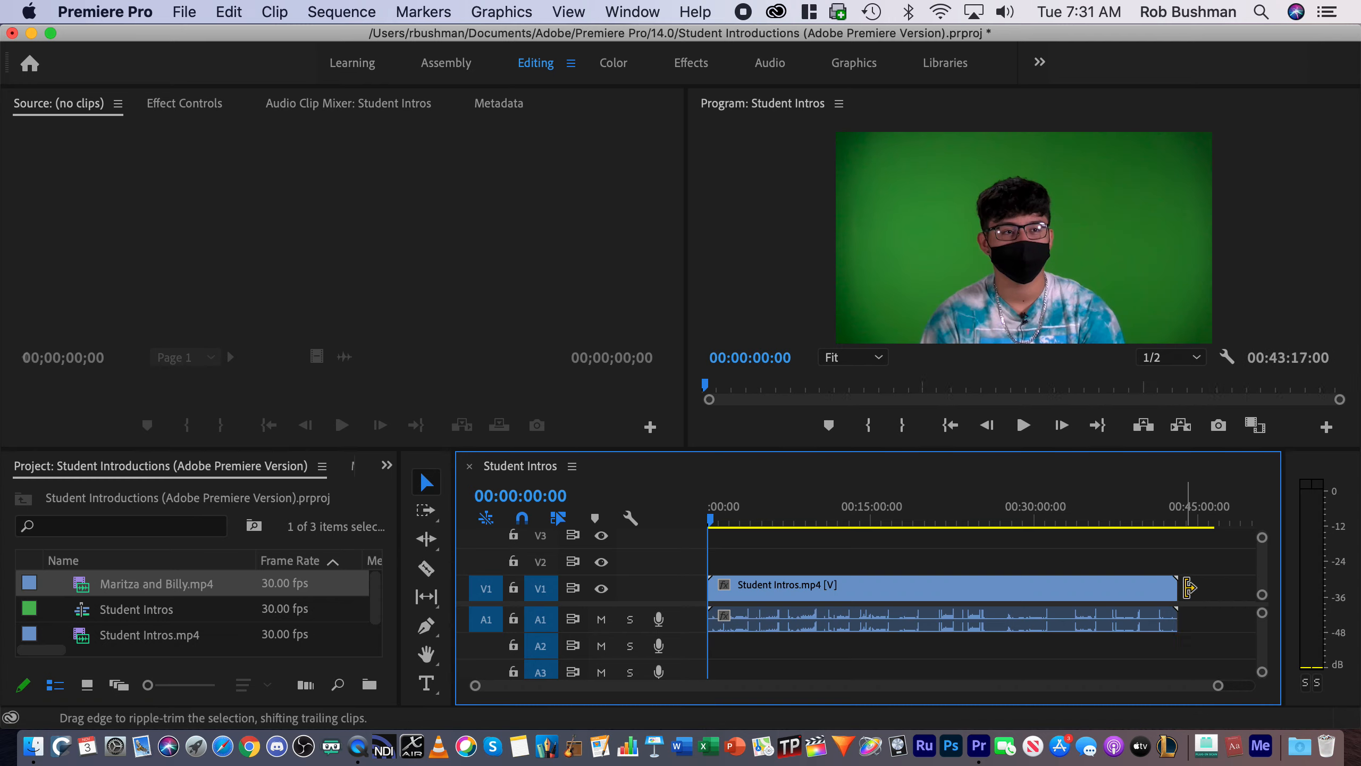
{"action": "key", "text": "super+z"}
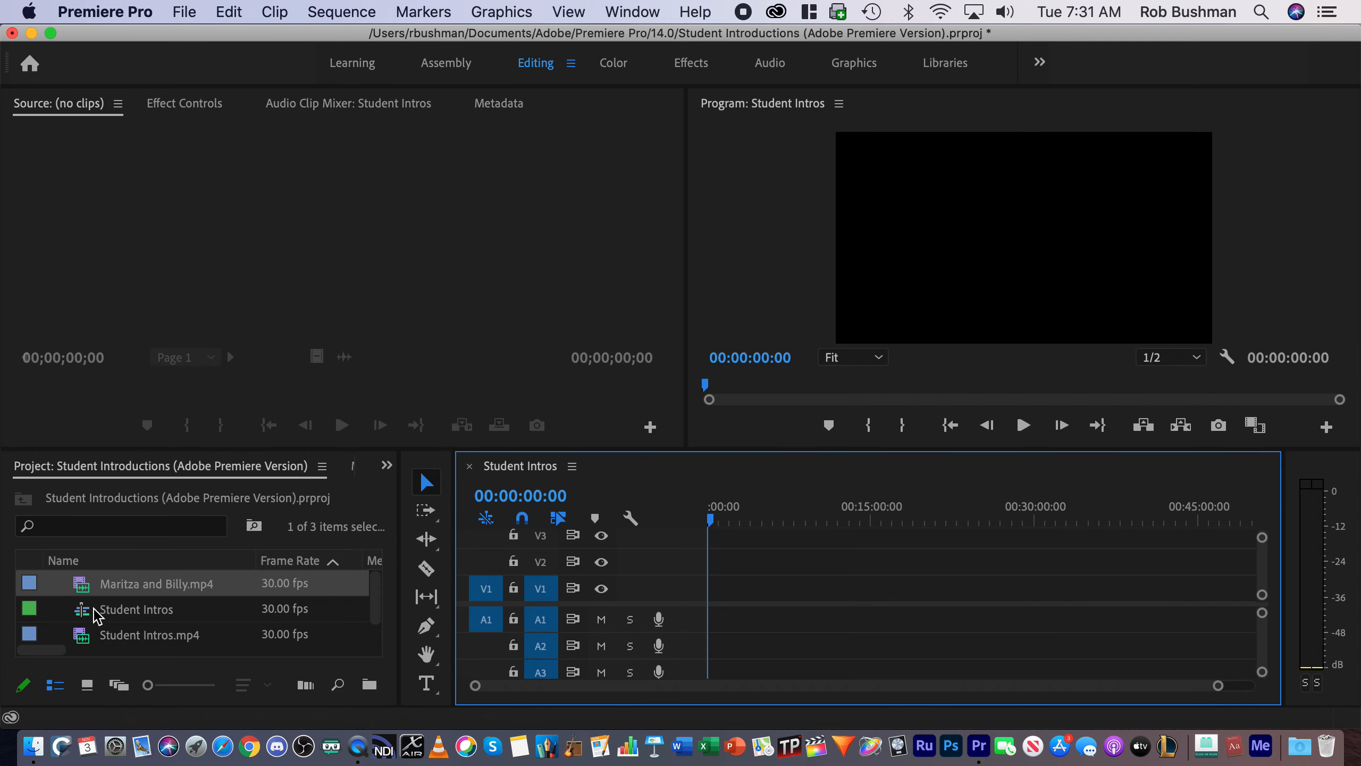
{"action": "key", "text": "super+z"}
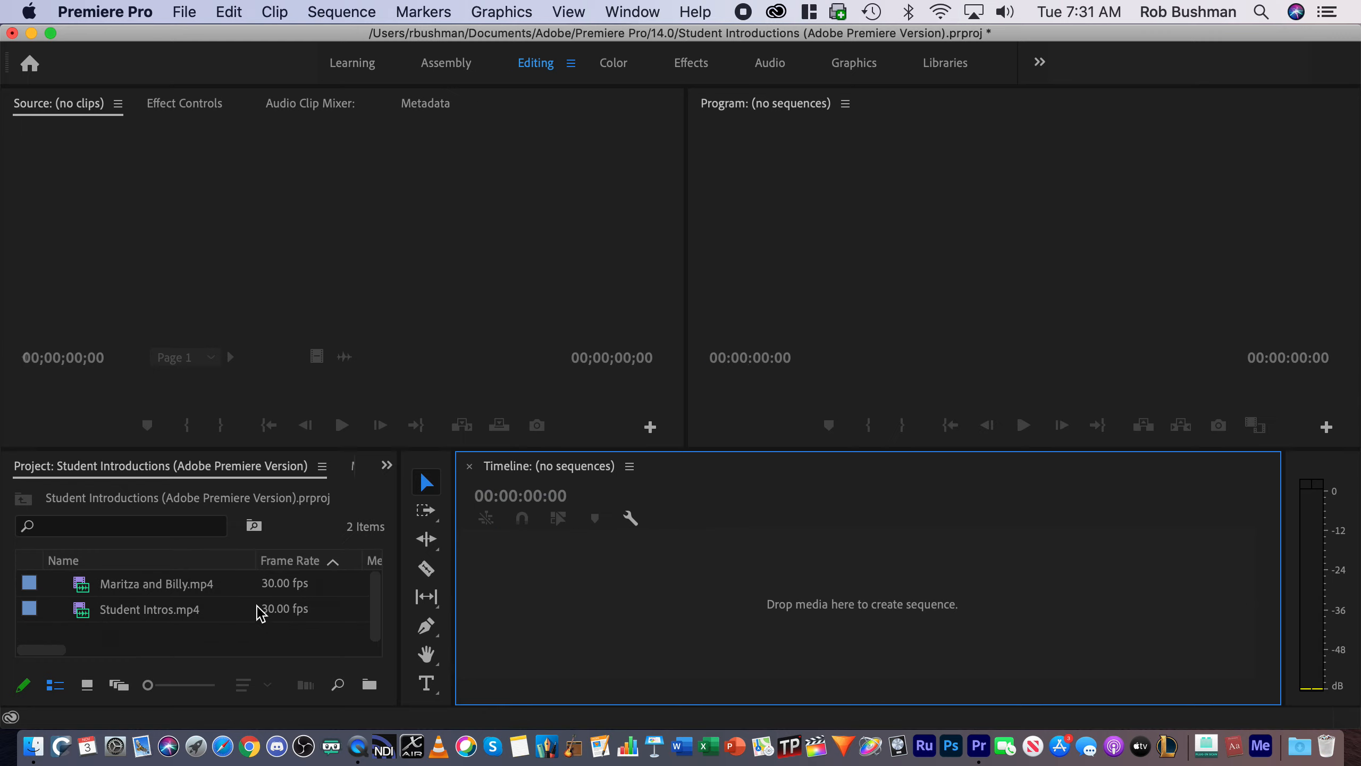
- Create a new sequence from Student Intros.mp4 in the empty Timeline and fit the entire sequence within the Timeline's width
{"action": "left_click", "coordinate": [84, 616]}
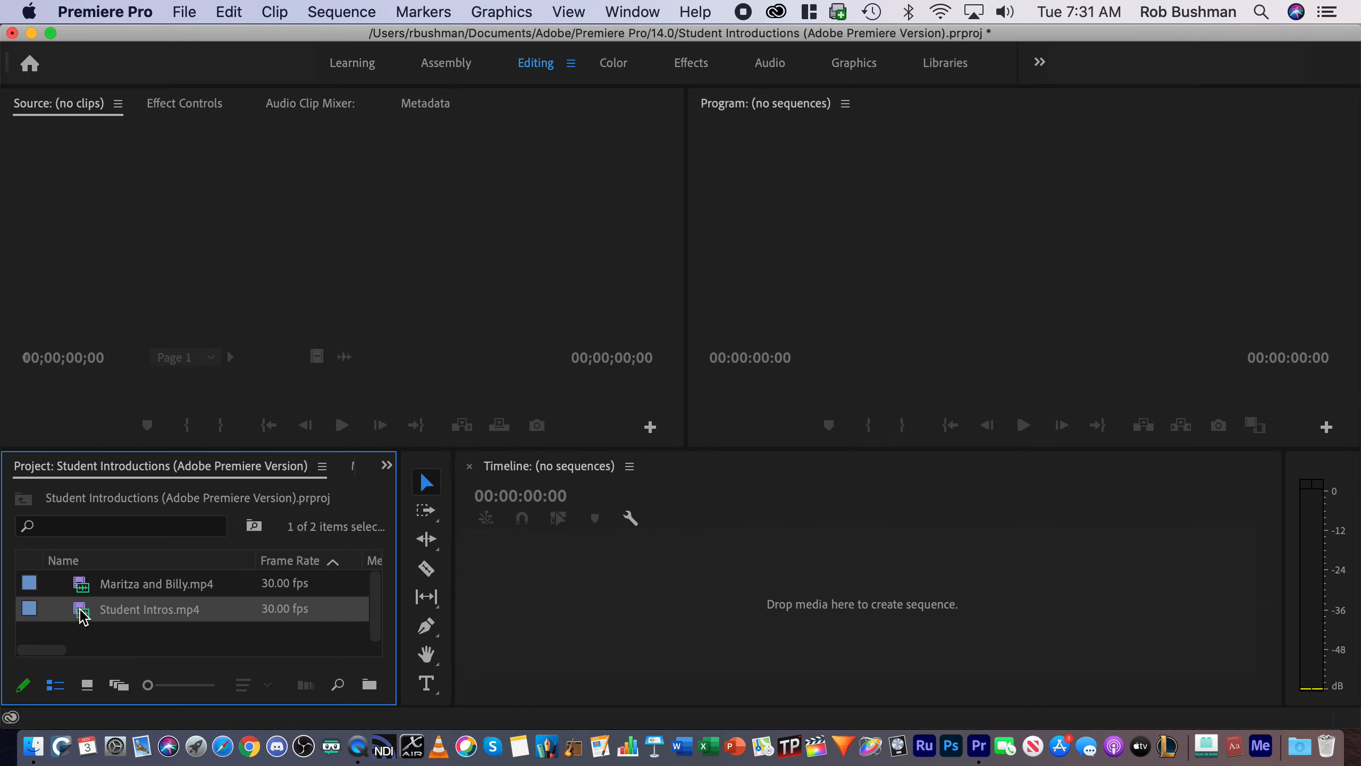
{"action": "left_click_drag", "start_coordinate": [84, 617], "coordinate": [571, 596]}
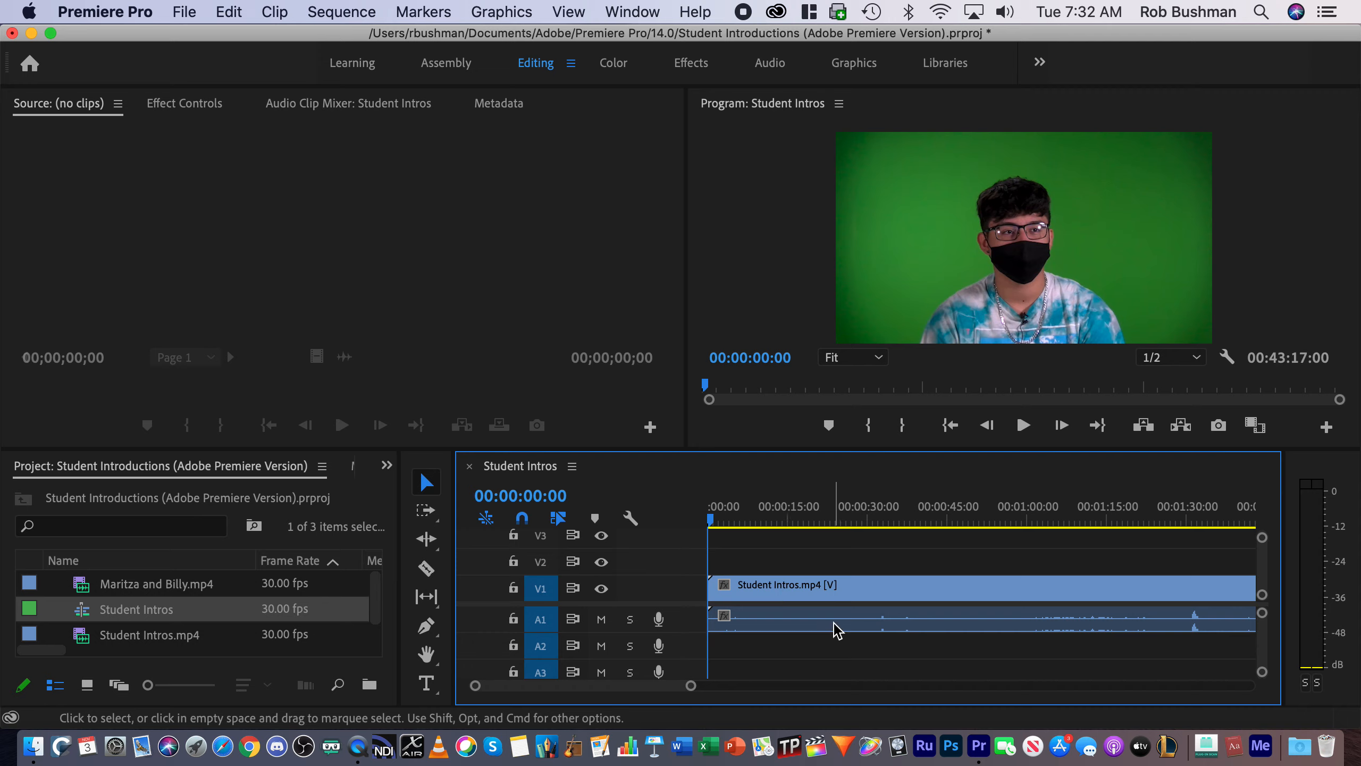
{"action": "left_click_drag", "start_coordinate": [638, 686], "coordinate": [864, 686]}
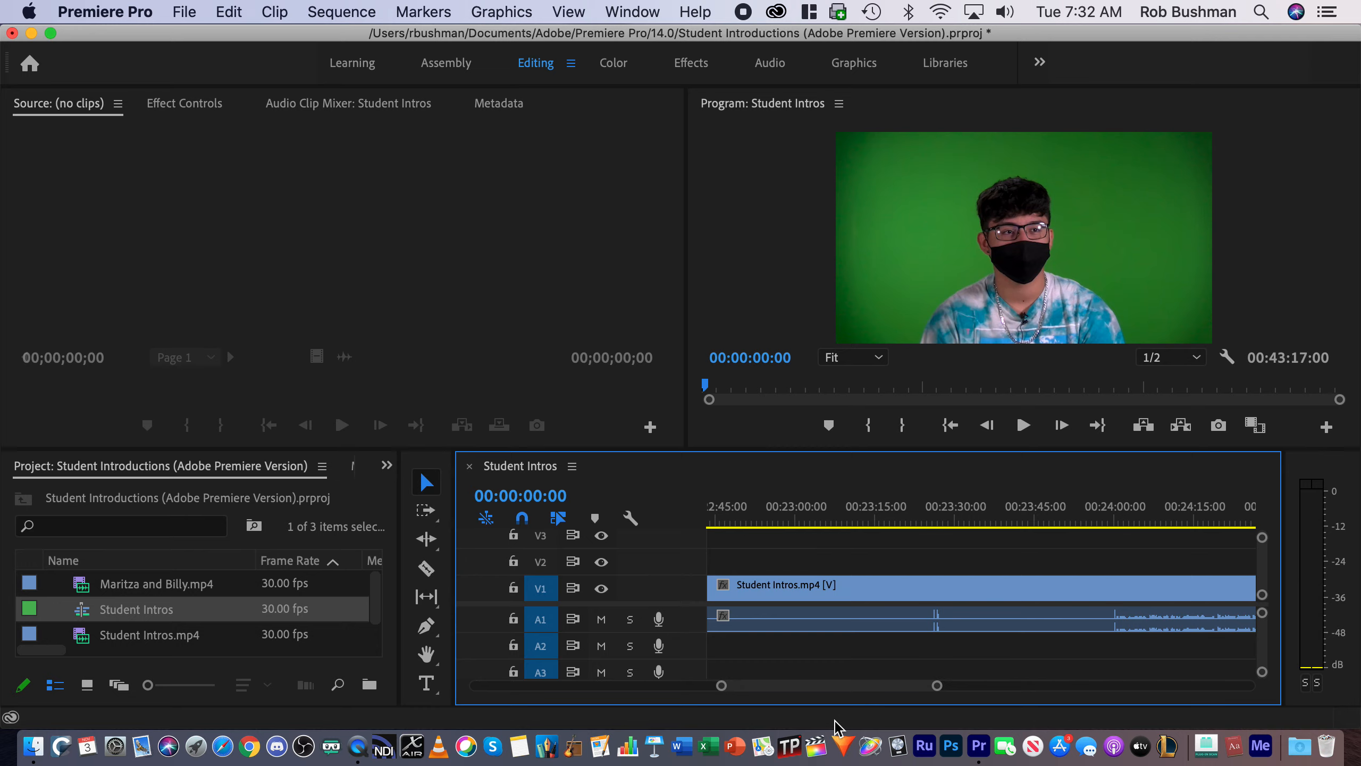
{"action": "key", "text": "backslash"}
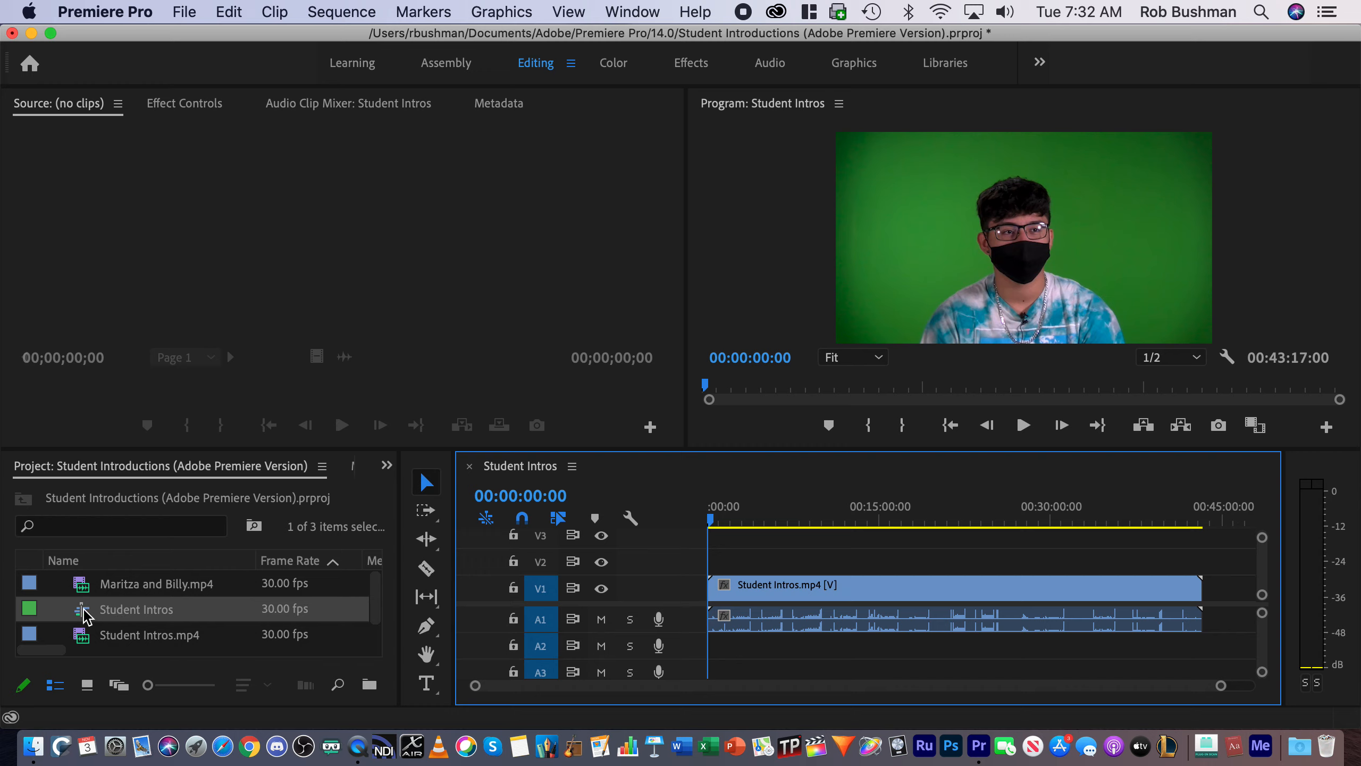
- Inspect the two source clips and the Student Intros sequence listed in the Project panel
{"action": "left_click", "coordinate": [87, 639]}
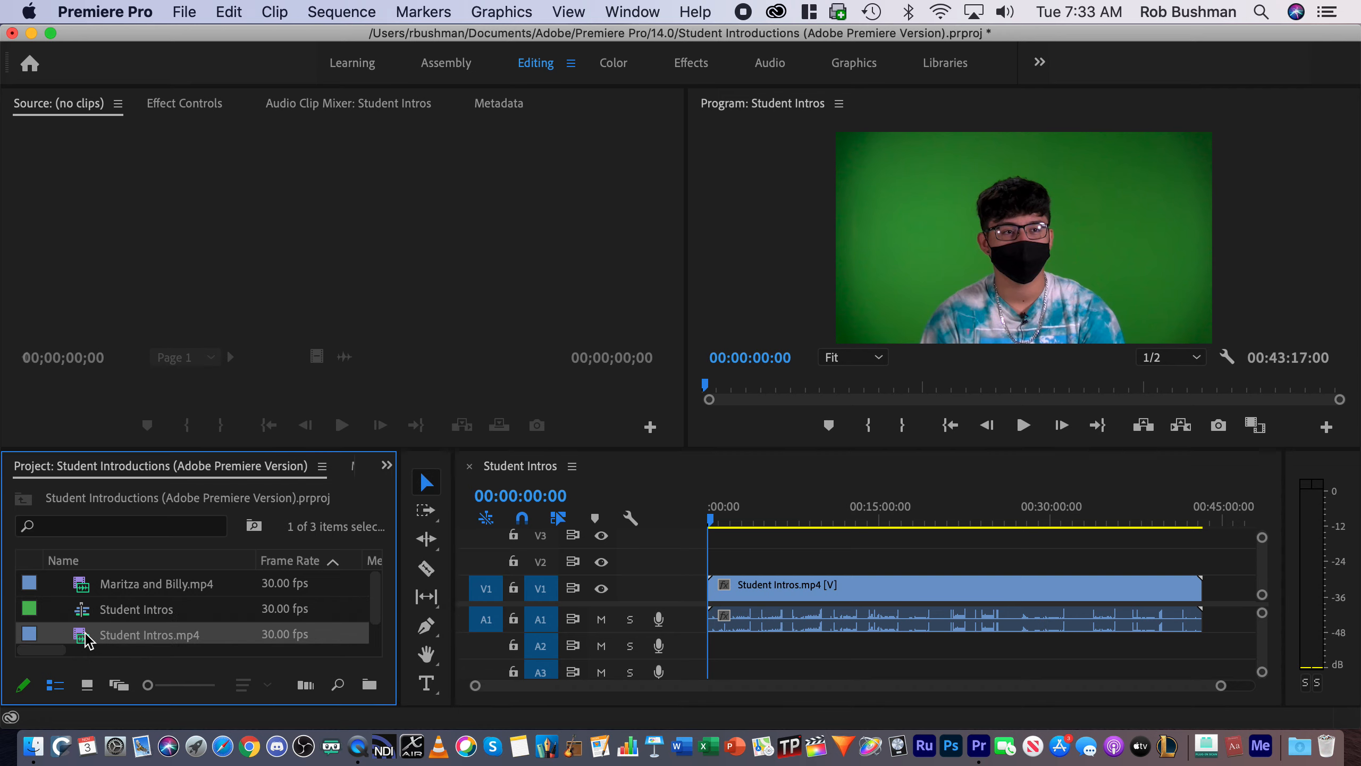
{"action": "left_click", "coordinate": [80, 584]}
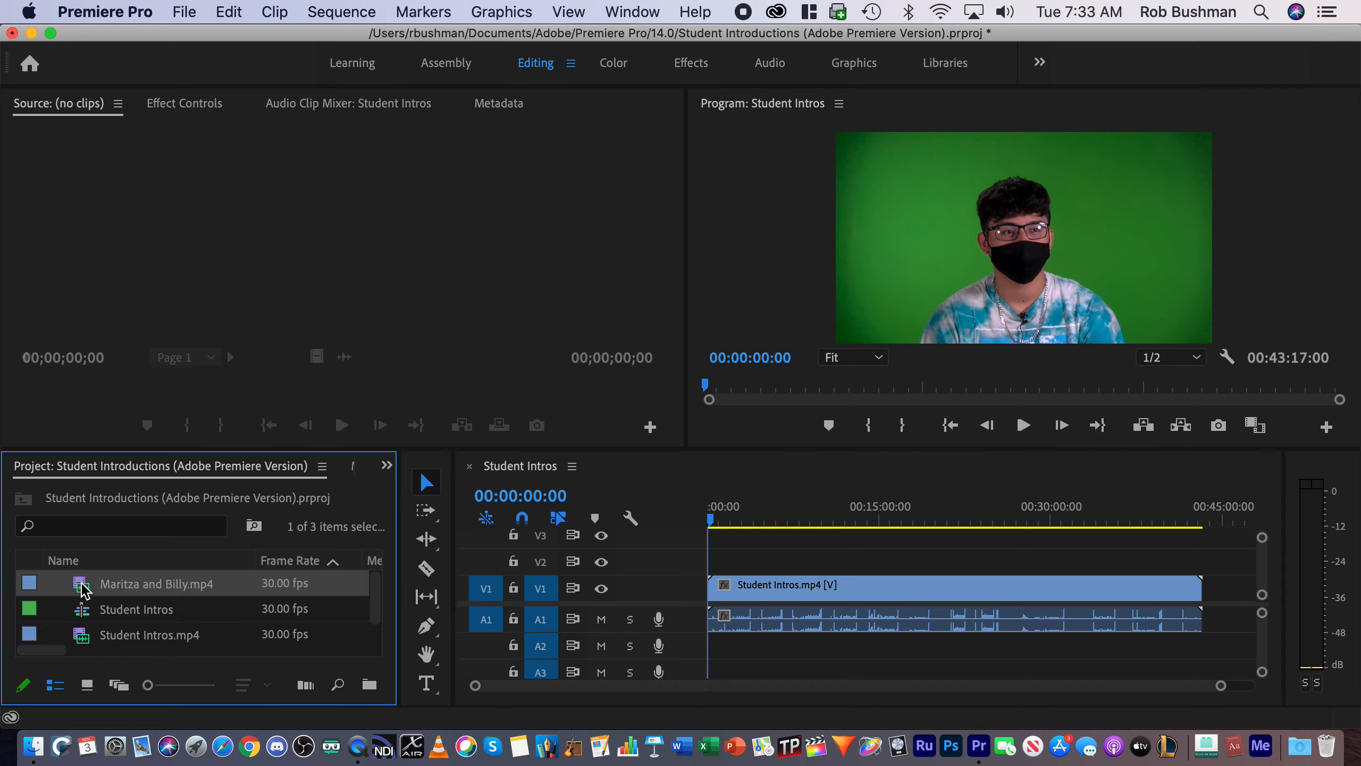
{"action": "left_click", "coordinate": [85, 639]}
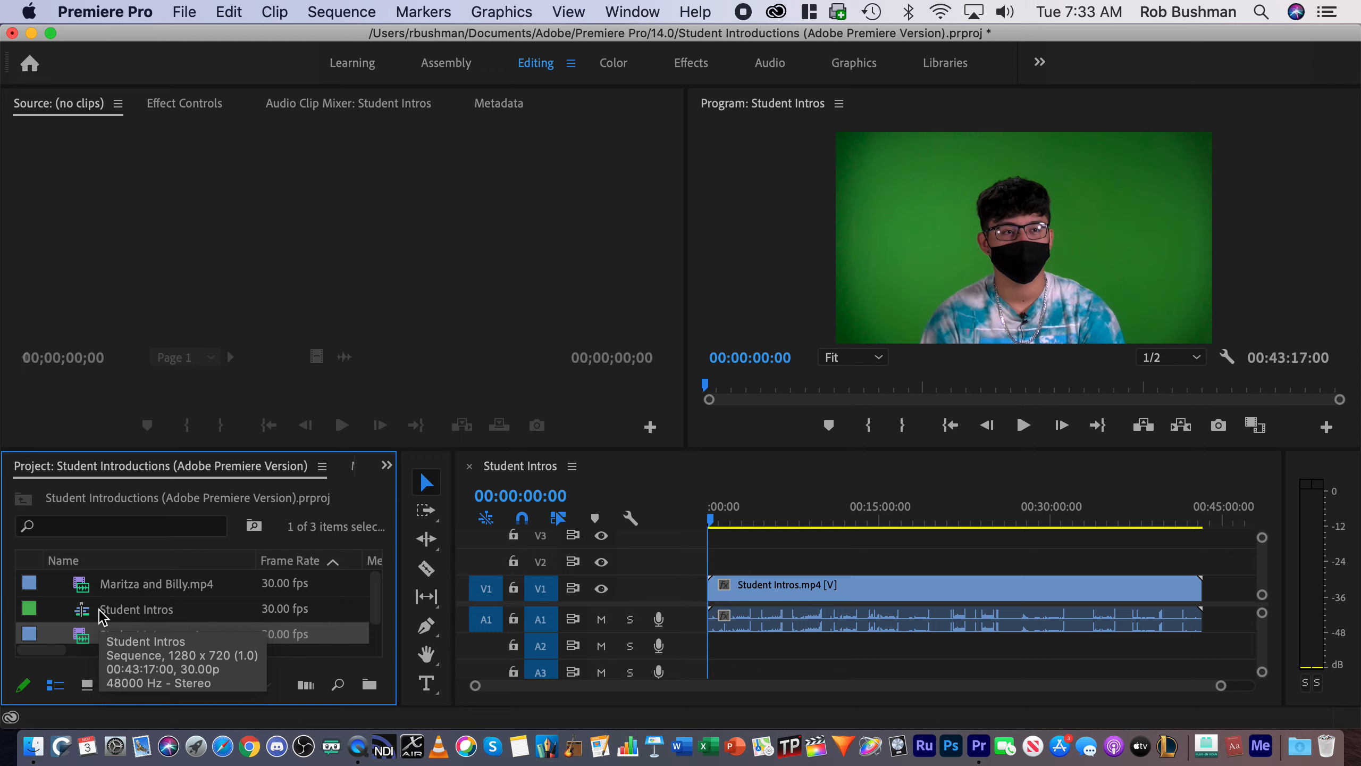
{"action": "left_click", "coordinate": [81, 588]}
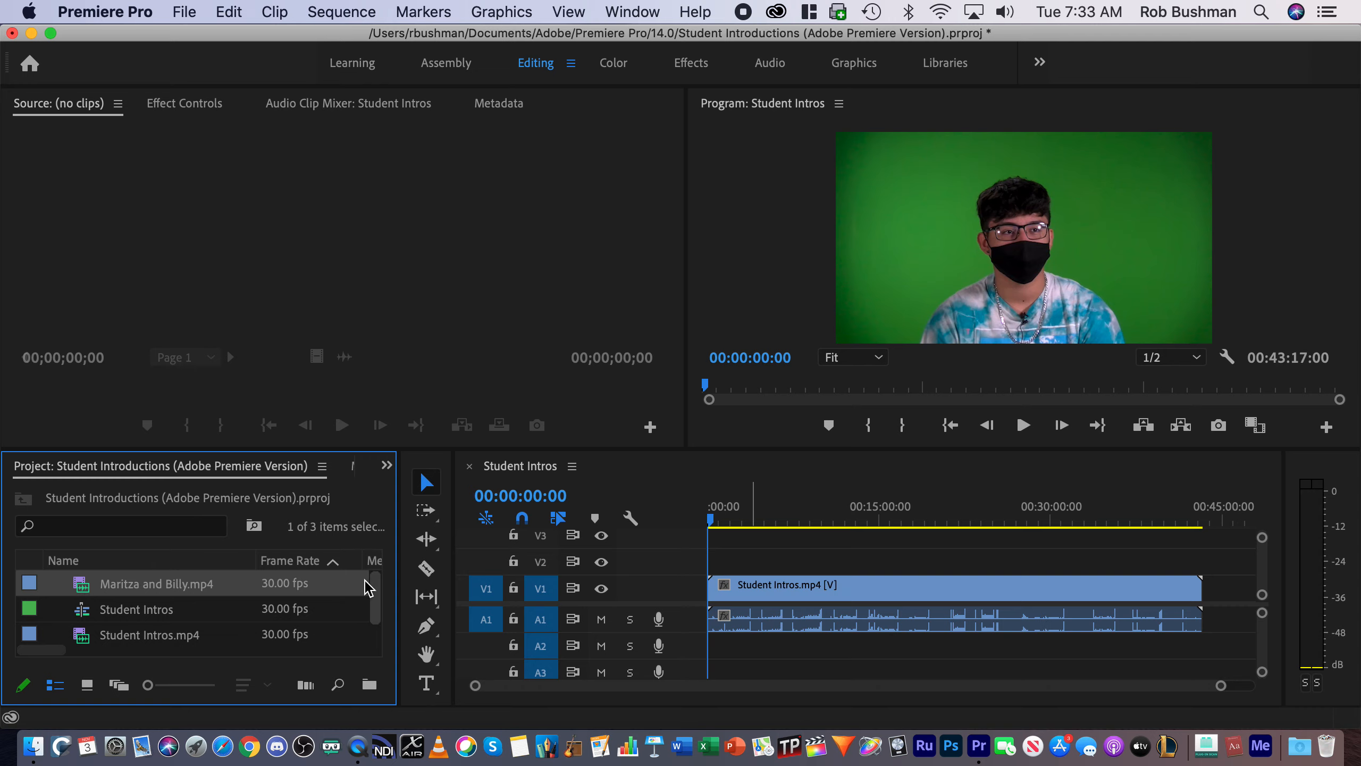
- Try to append the other source clip directly after Student Intros.mp4 on tracks V1 and A1 of the sequence
{"action": "left_click_drag", "start_coordinate": [83, 591], "coordinate": [1217, 583]}
{"action": "left_click", "coordinate": [988, 520]}
{"action": "left_click_drag", "start_coordinate": [1231, 646], "coordinate": [1227, 619]}
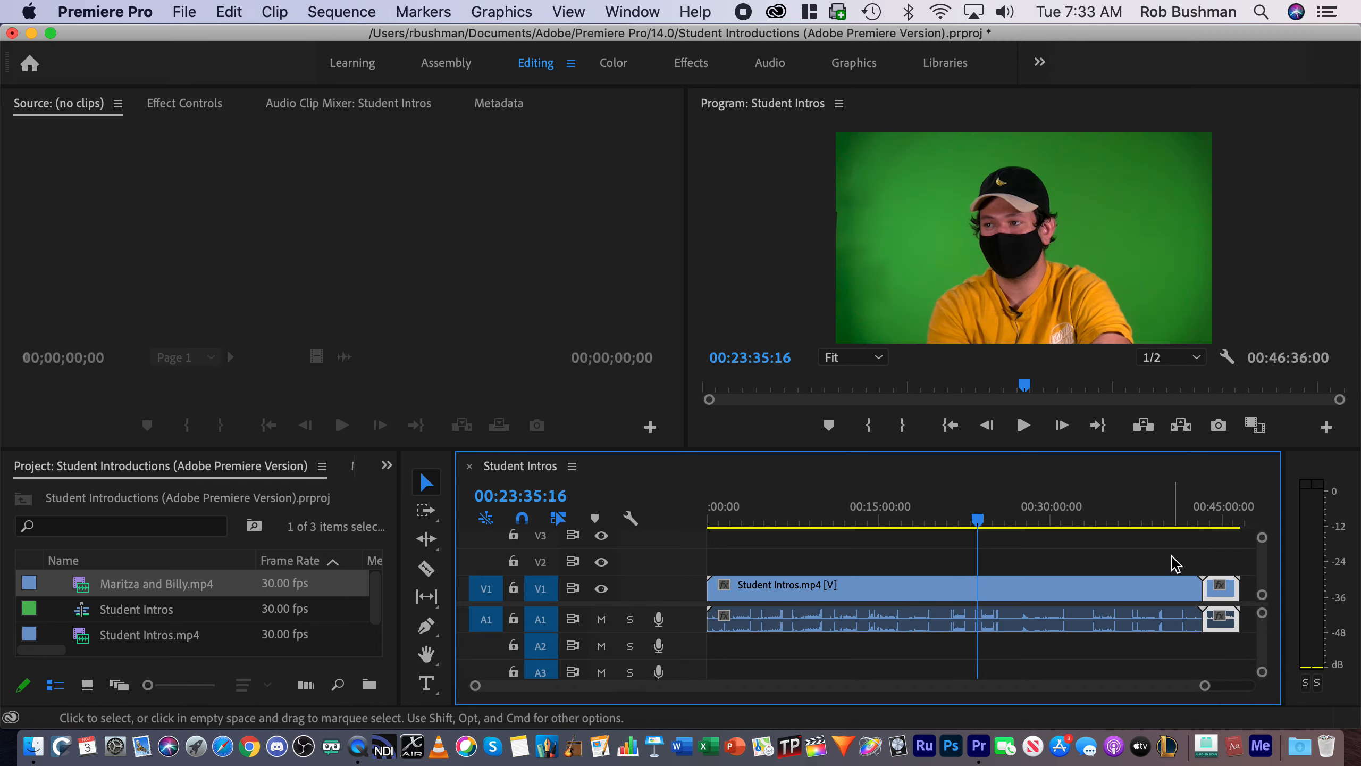
- Undo the placement of the second clip so only Student Intros.mp4 remains in the sequence
{"action": "key", "text": "super+z"}
{"action": "key", "text": "super+z"}
{"action": "key", "text": "super+z"}
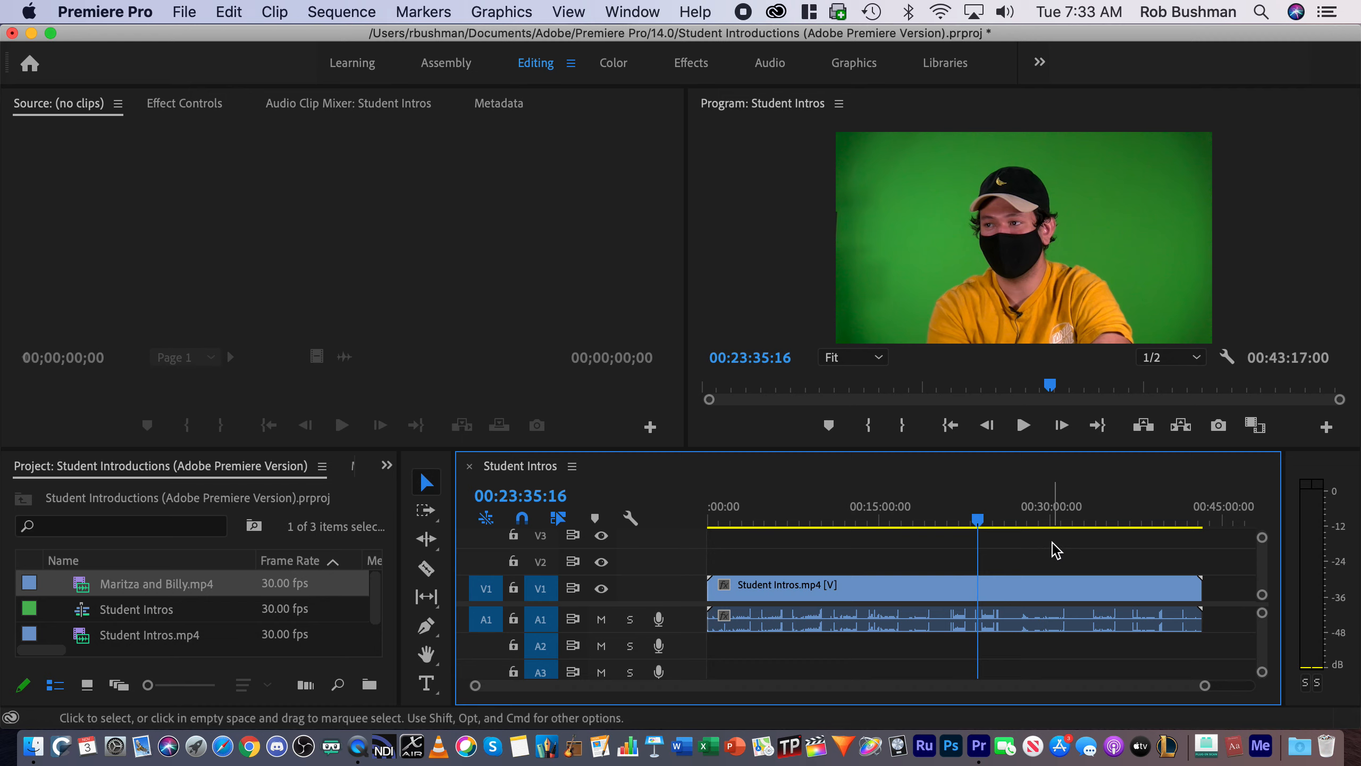
- Place the other source clip again right after Student Intros.mp4 on V1 and move the playhead to about 00:31:57:03
{"action": "left_click_drag", "start_coordinate": [80, 584], "coordinate": [1212, 586]}
{"action": "left_click_drag", "start_coordinate": [1230, 524], "coordinate": [1081, 517]}
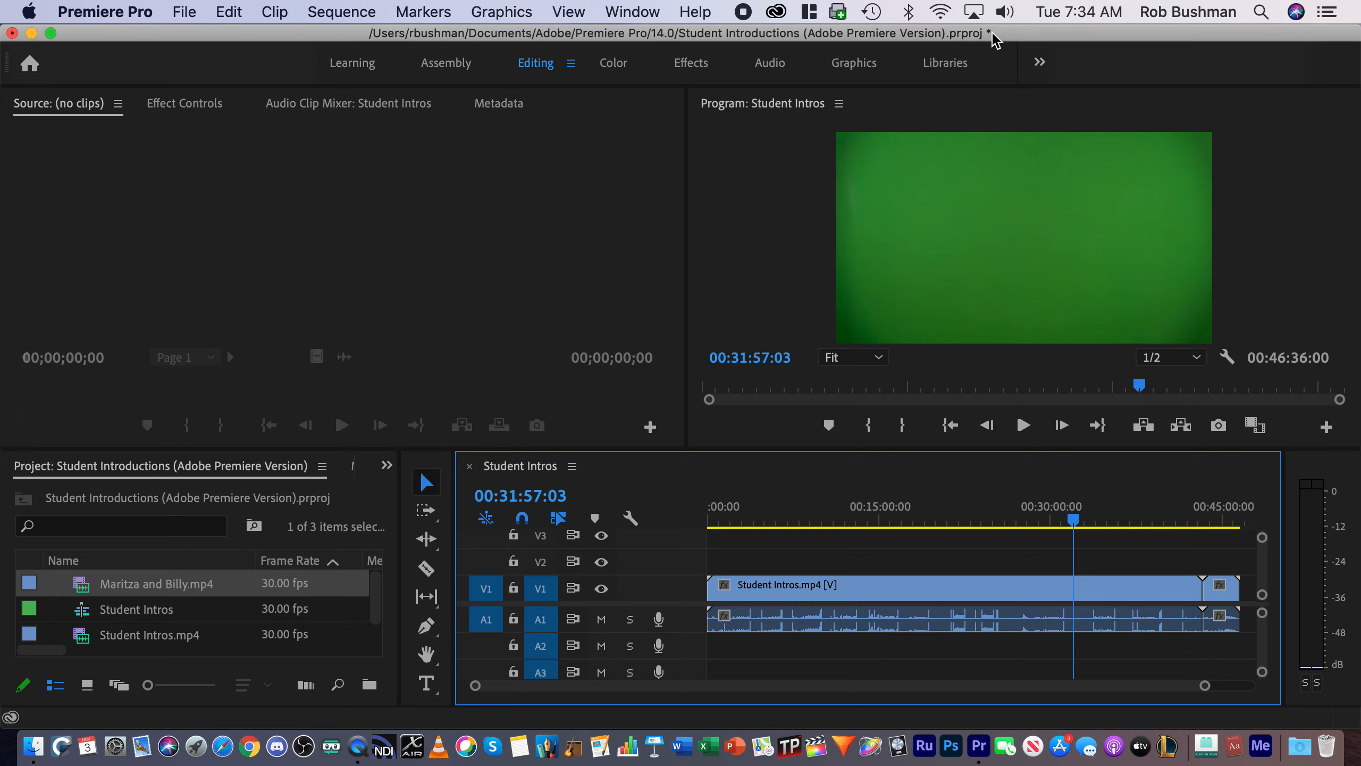
- Save the Student Introductions project
{"action": "left_click", "coordinate": [188, 12]}
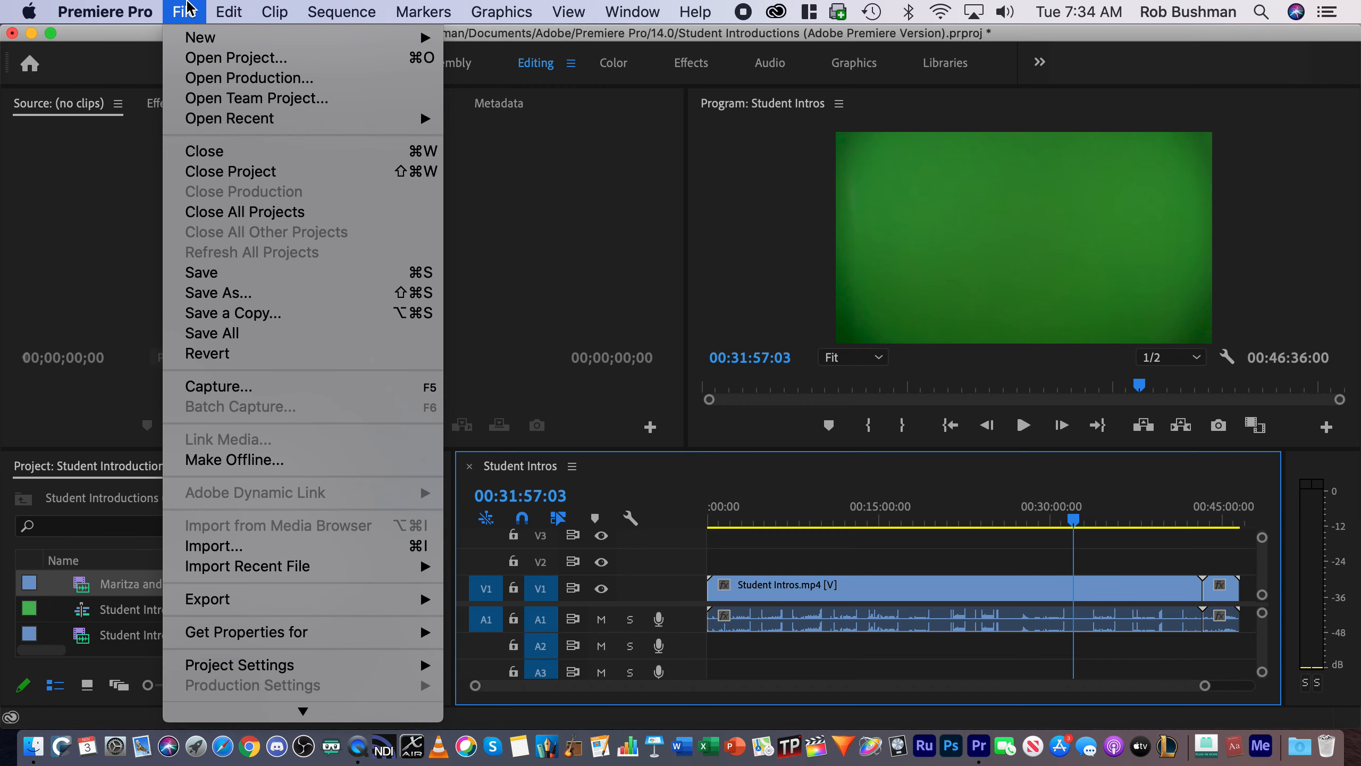
{"action": "left_click", "coordinate": [187, 9]}
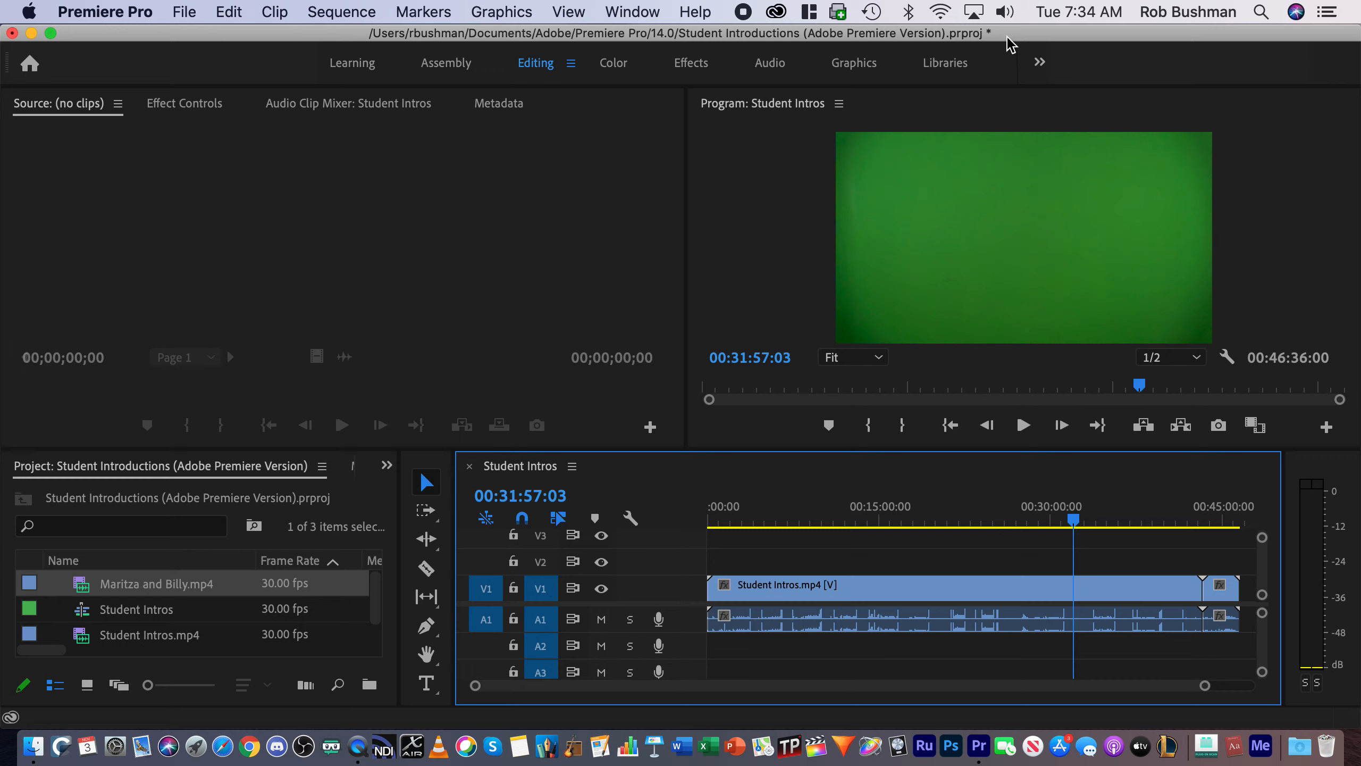
{"action": "key", "text": "super+s"}
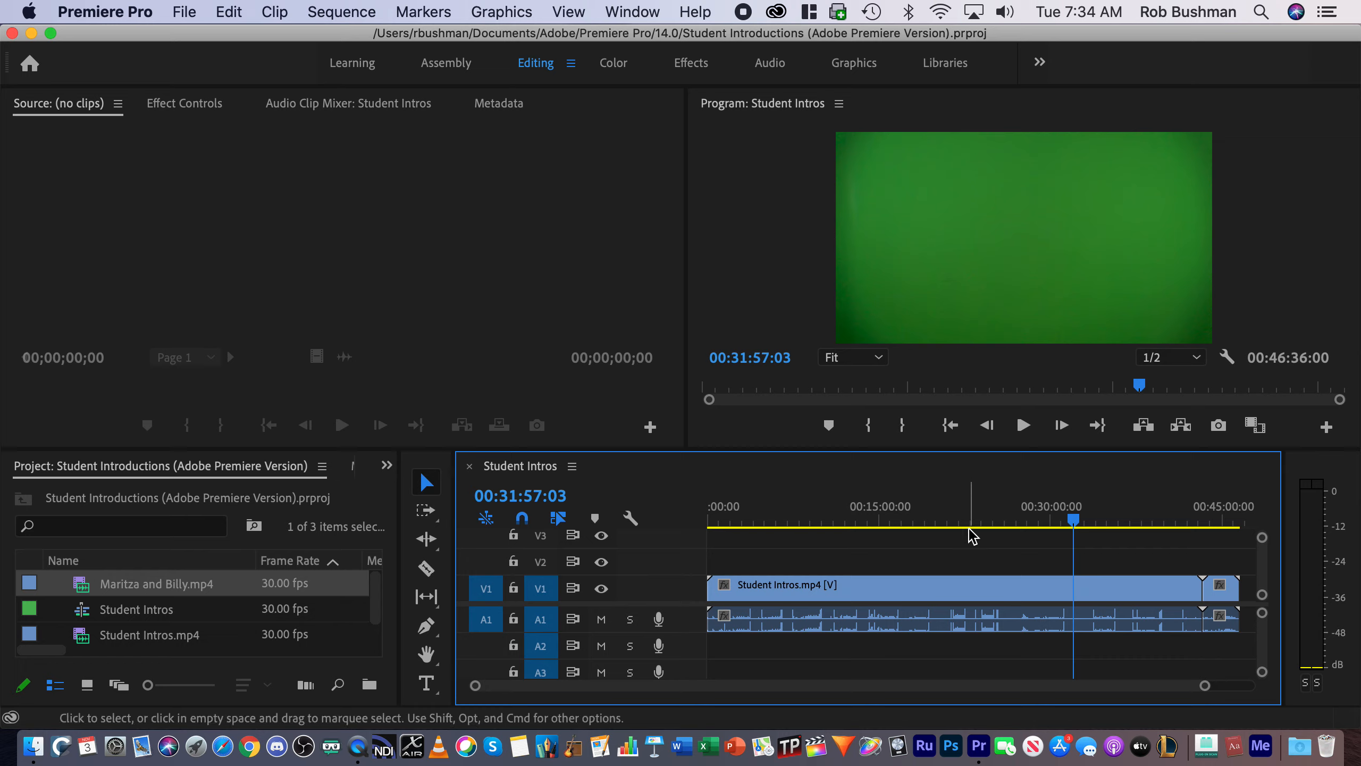
- Move the playhead to about 00:04:55:11 and zoom the Timeline in to roughly the first twelve minutes
{"action": "left_click_drag", "start_coordinate": [1074, 523], "coordinate": [769, 532]}
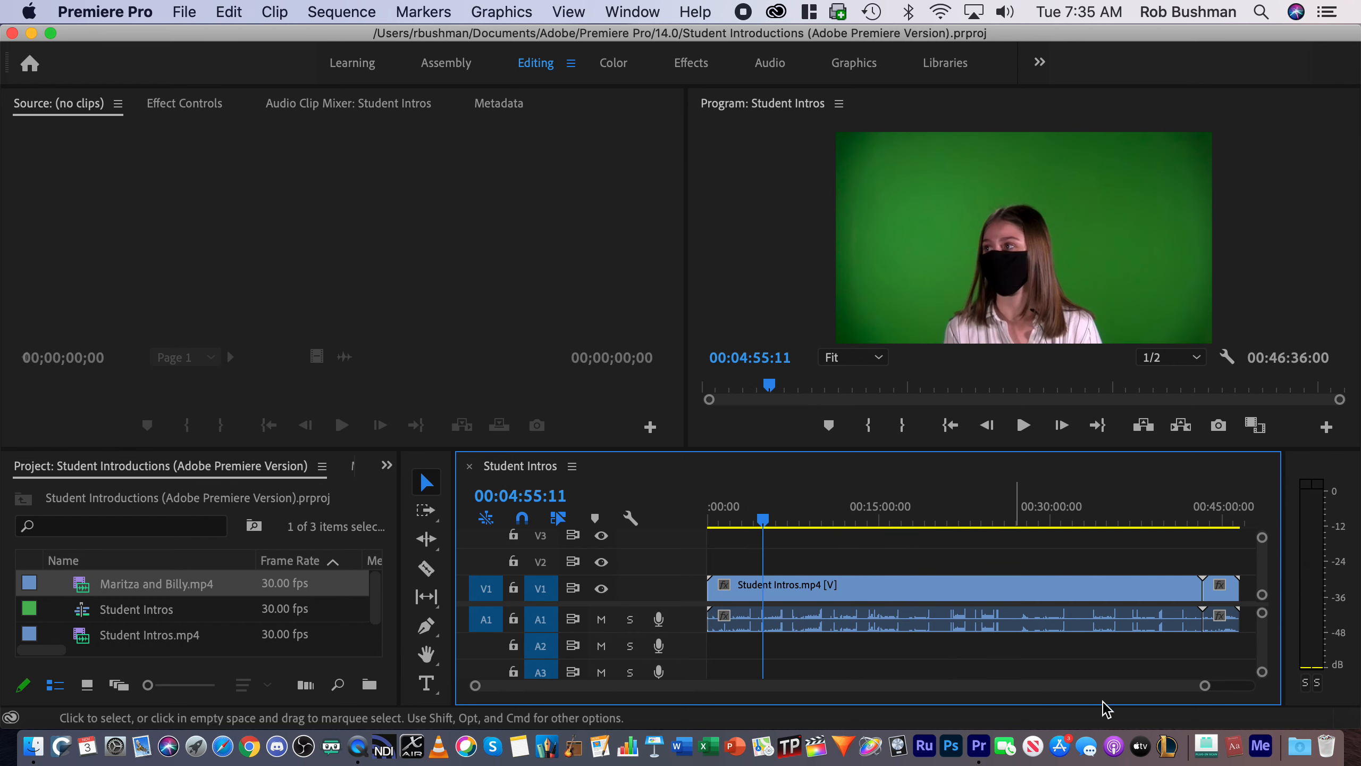
{"action": "mouse_move", "coordinate": [1207, 692]}
{"action": "left_mouse_down"}
{"action": "mouse_move", "coordinate": [1188, 690]}
{"action": "mouse_move", "coordinate": [1235, 689]}
{"action": "left_mouse_up"}
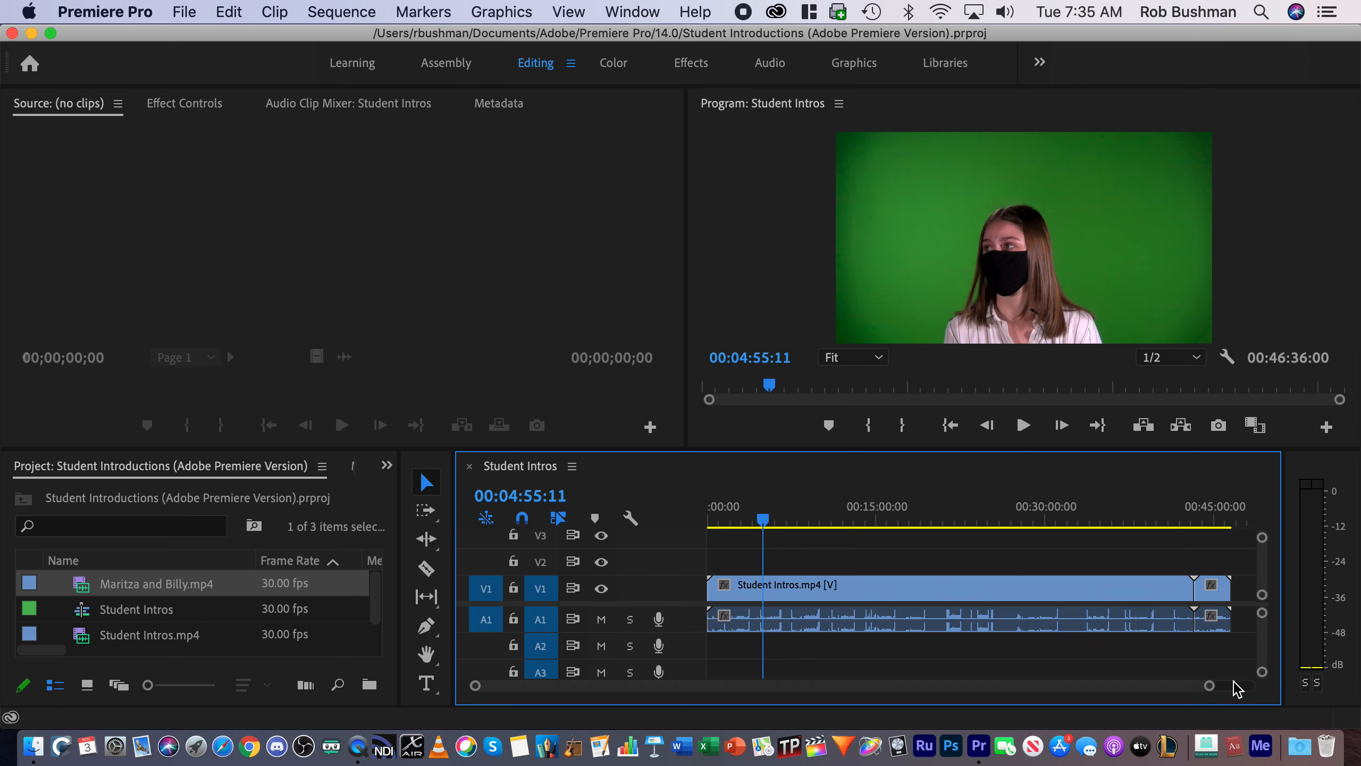
{"action": "key", "text": "super+="}
{"action": "key", "text": "super+="}
{"action": "key", "text": "super+-"}
{"action": "key", "text": "super+-"}
{"action": "left_click_drag", "start_coordinate": [1207, 692], "coordinate": [932, 693]}
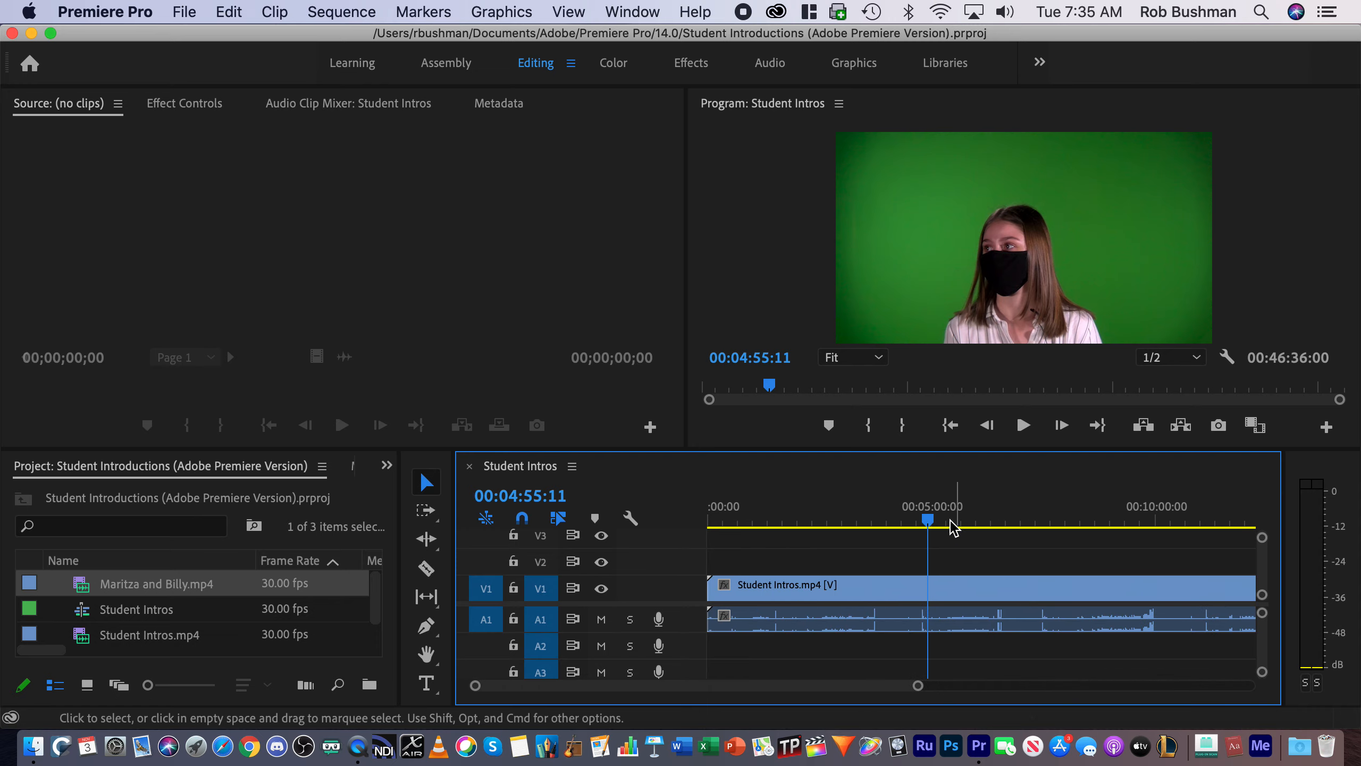
- Move the playhead back to about 00:00:45:18 and zoom the Timeline in to roughly the first three minutes
{"action": "left_click_drag", "start_coordinate": [926, 526], "coordinate": [771, 543]}
{"action": "left_click_drag", "start_coordinate": [756, 545], "coordinate": [740, 547]}
{"action": "left_click_drag", "start_coordinate": [918, 686], "coordinate": [832, 693]}
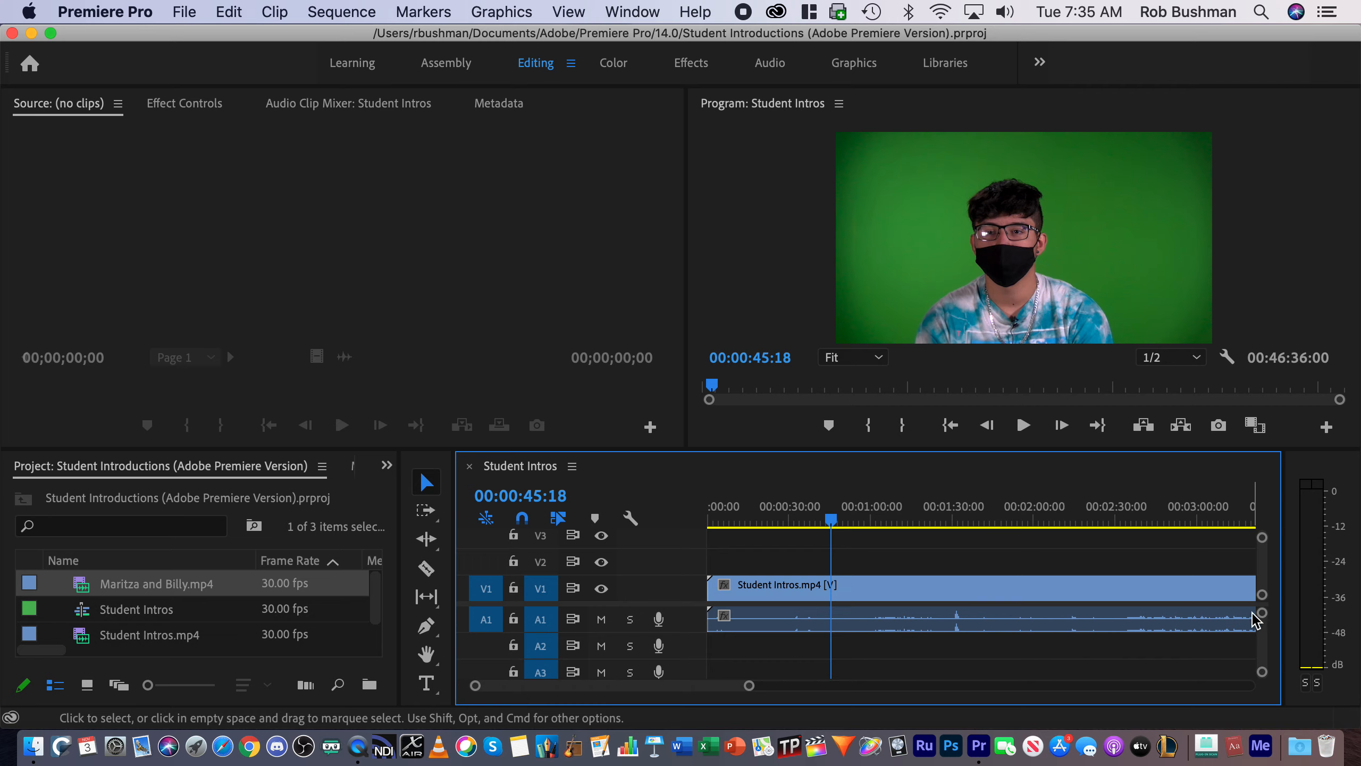
- Enlarge the height of audio track A1 to display taller left and right waveforms beneath the video clip
{"action": "mouse_move", "coordinate": [1262, 612]}
{"action": "left_mouse_down"}
{"action": "mouse_move", "coordinate": [1262, 645]}
{"action": "mouse_move", "coordinate": [1262, 617]}
{"action": "left_mouse_up"}
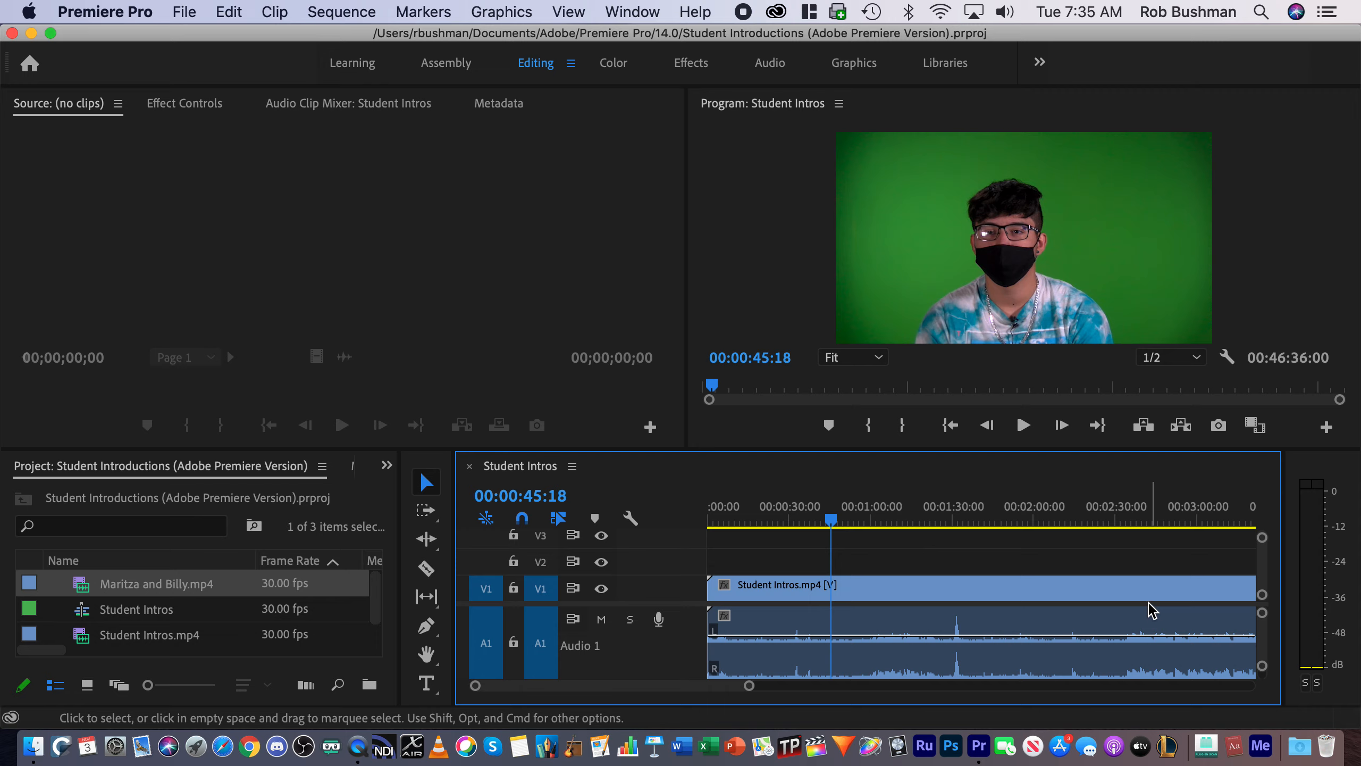
{"action": "left_click_drag", "start_coordinate": [651, 604], "coordinate": [695, 573]}
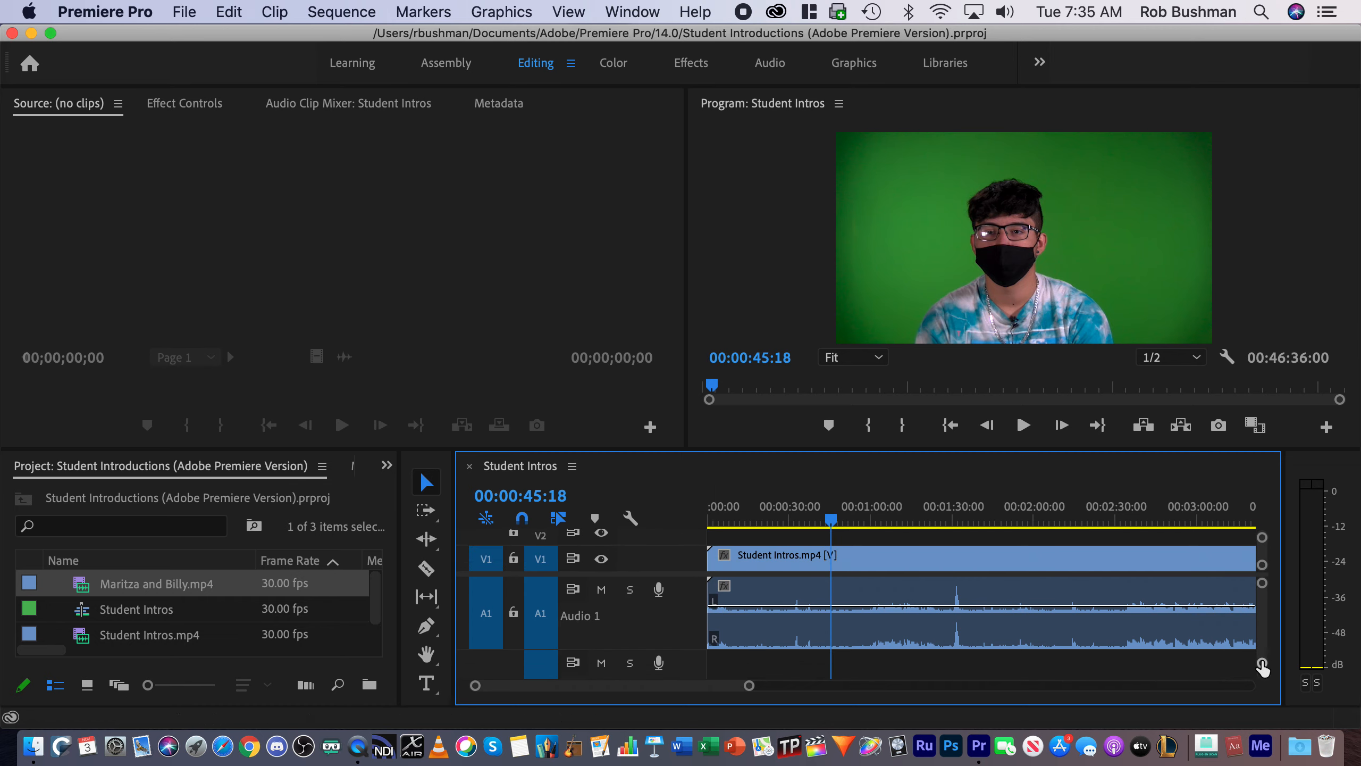
{"action": "left_click_drag", "start_coordinate": [1263, 667], "coordinate": [1263, 658]}
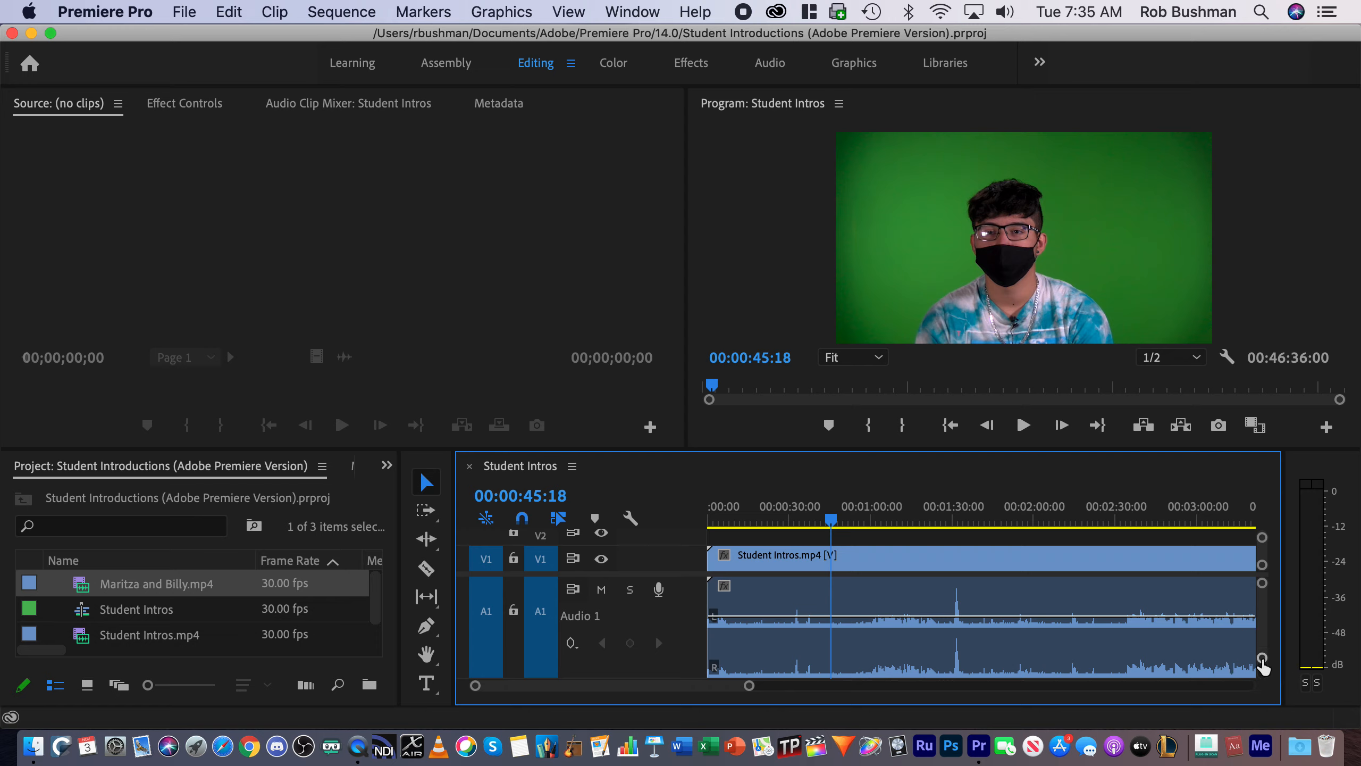
- Play the sequence from about 00:00:50 at a higher system volume and stop at about 00:01:03:25
{"action": "mouse_move", "coordinate": [839, 528]}
{"action": "left_mouse_down"}
{"action": "mouse_move", "coordinate": [884, 530]}
{"action": "mouse_move", "coordinate": [809, 533]}
{"action": "mouse_move", "coordinate": [847, 543]}
{"action": "left_mouse_up"}
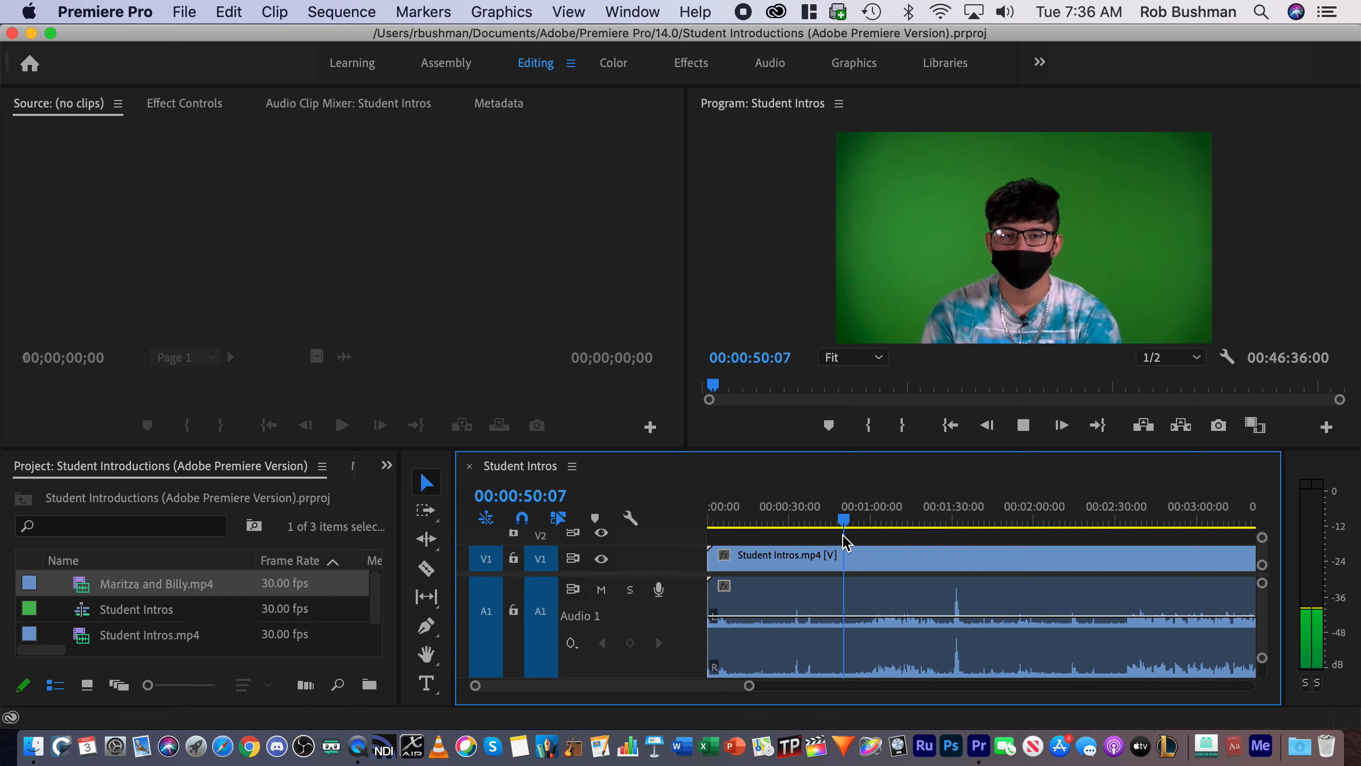
{"action": "key", "text": "XF86AudioRaiseVolume"}
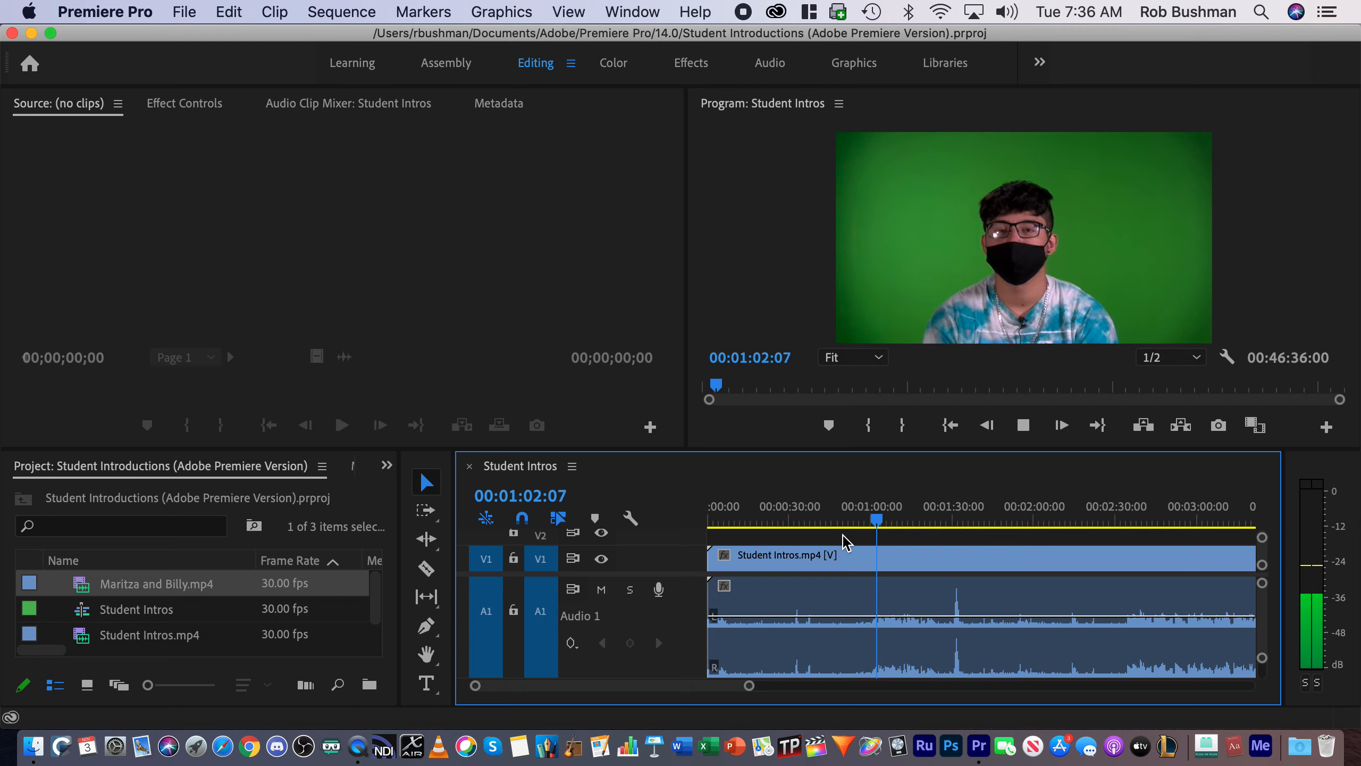
{"action": "key", "text": "space"}
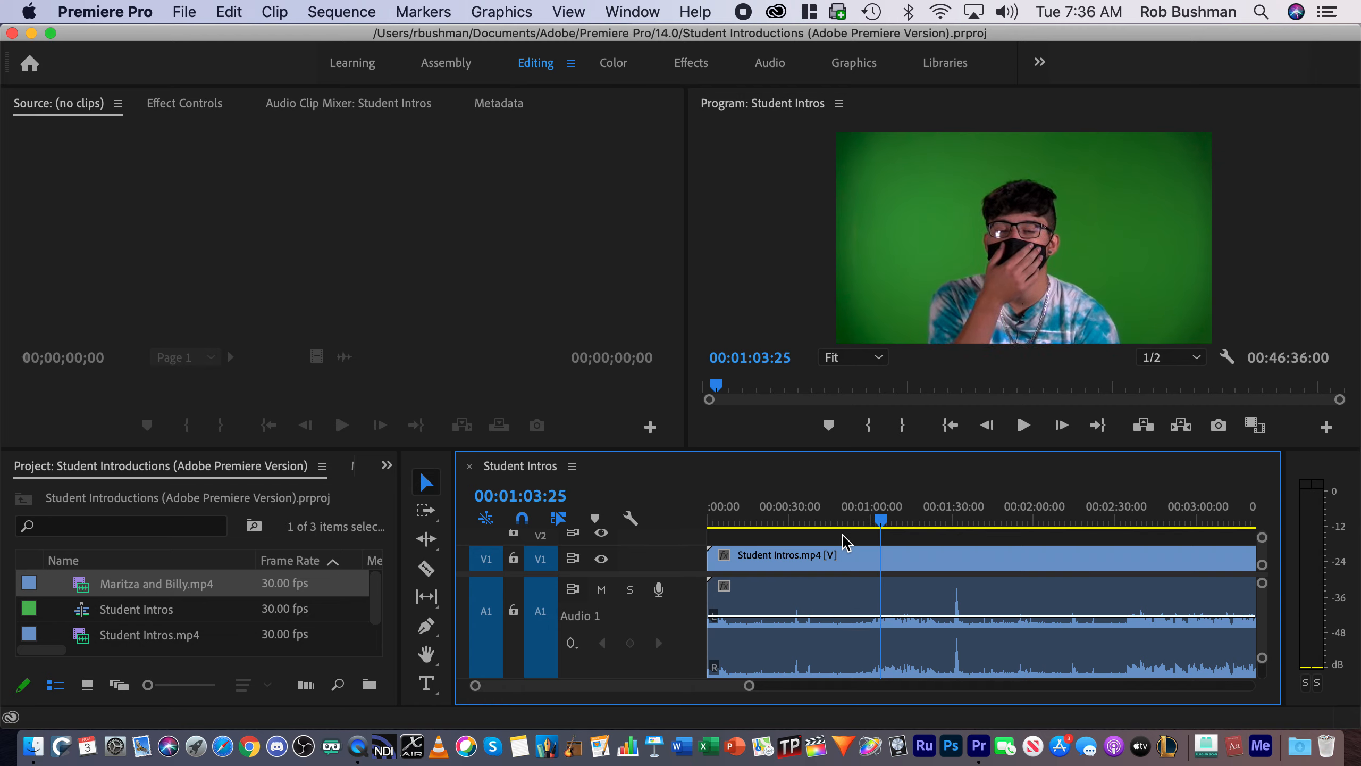
- Move the playhead to the tall audio spike near 00:03:43, play across it and stop at about 00:03:44:08
{"action": "left_click_drag", "start_coordinate": [882, 520], "coordinate": [1220, 550]}
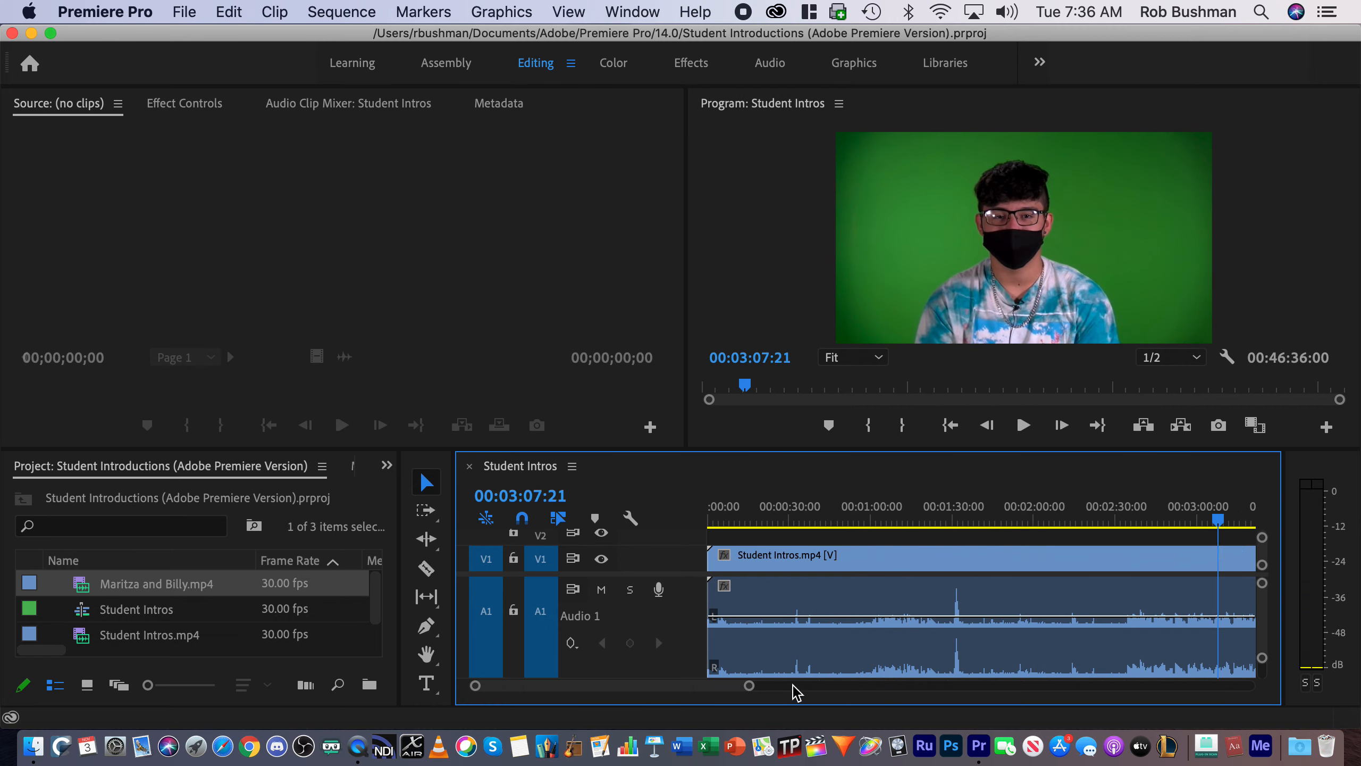
{"action": "left_click_drag", "start_coordinate": [701, 692], "coordinate": [723, 684]}
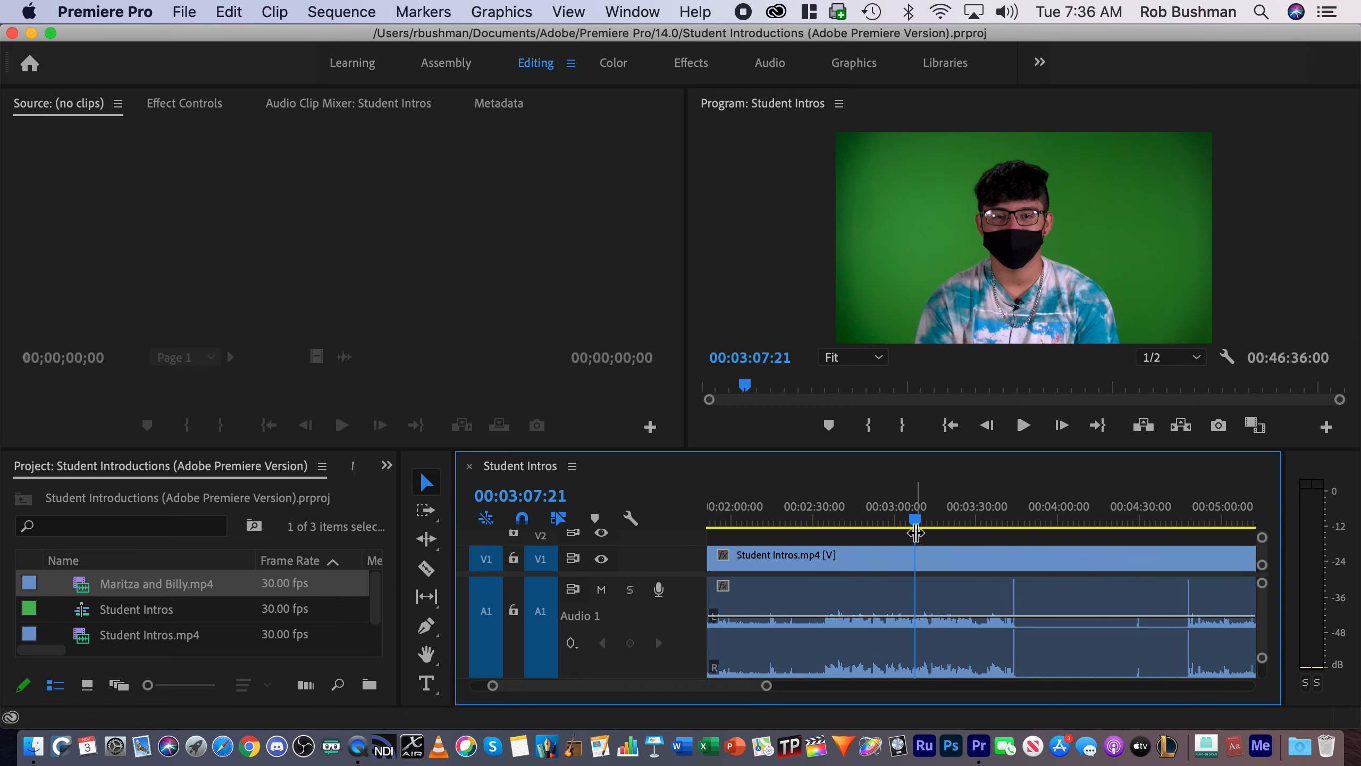
{"action": "left_click_drag", "start_coordinate": [919, 530], "coordinate": [1011, 526]}
{"action": "key", "text": "space"}
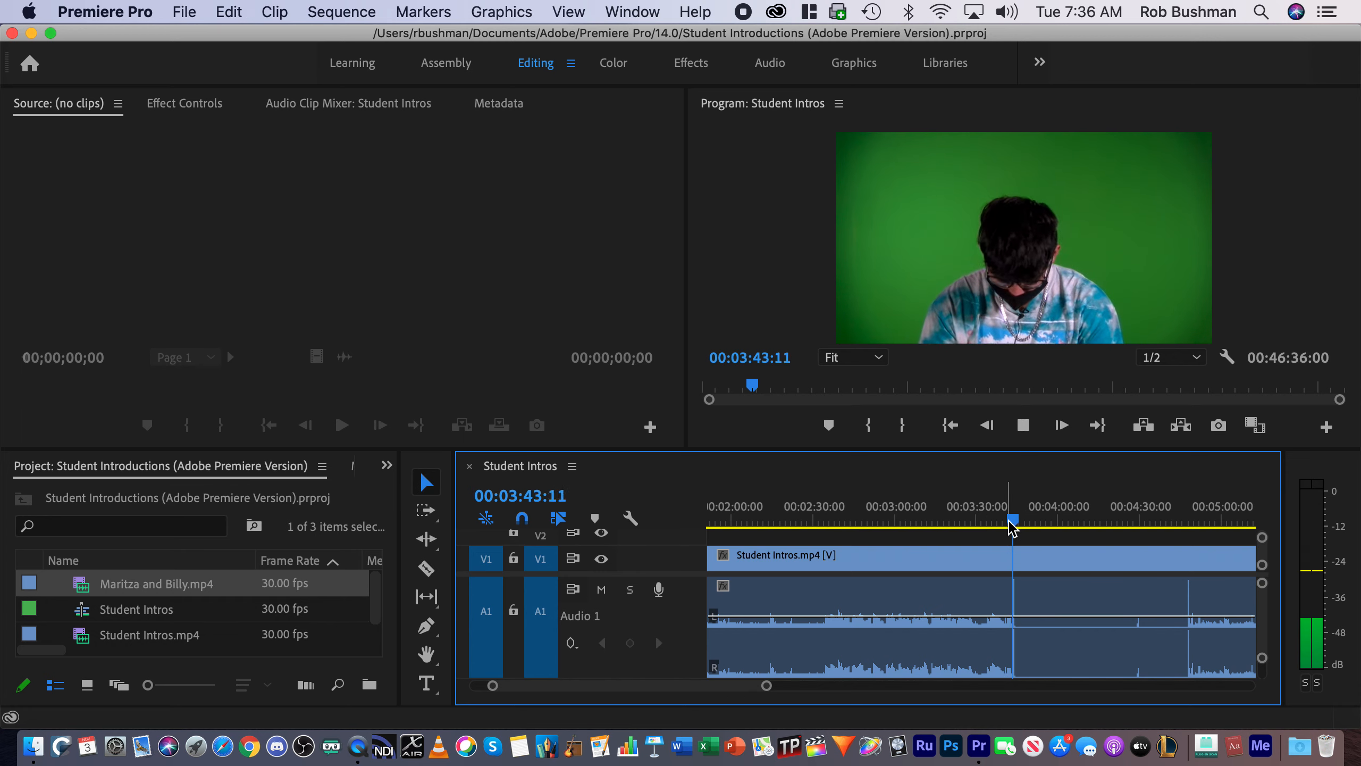
{"action": "key", "text": "space"}
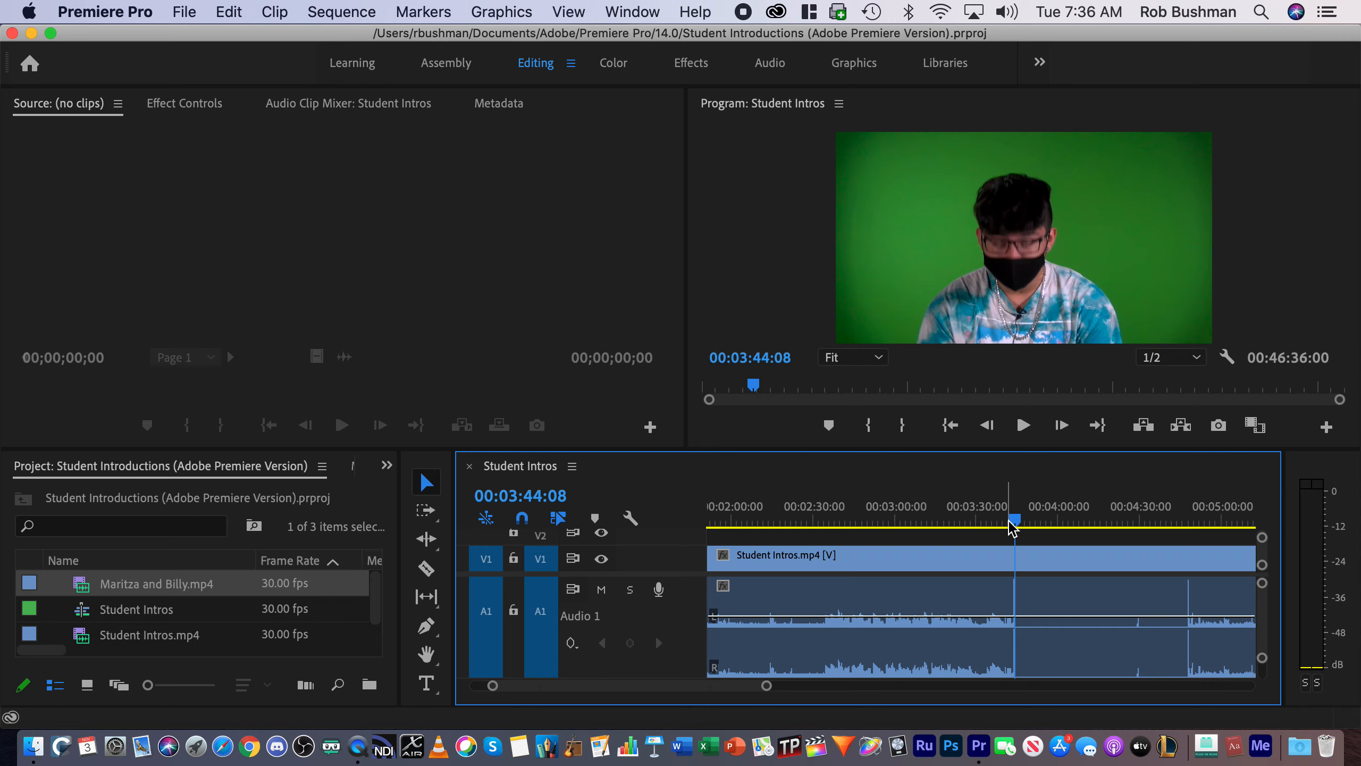
- Play the interview from about 00:03:22:07 at a higher system volume and stop at about 00:03:35:12
{"action": "left_click_drag", "start_coordinate": [1015, 523], "coordinate": [955, 516]}
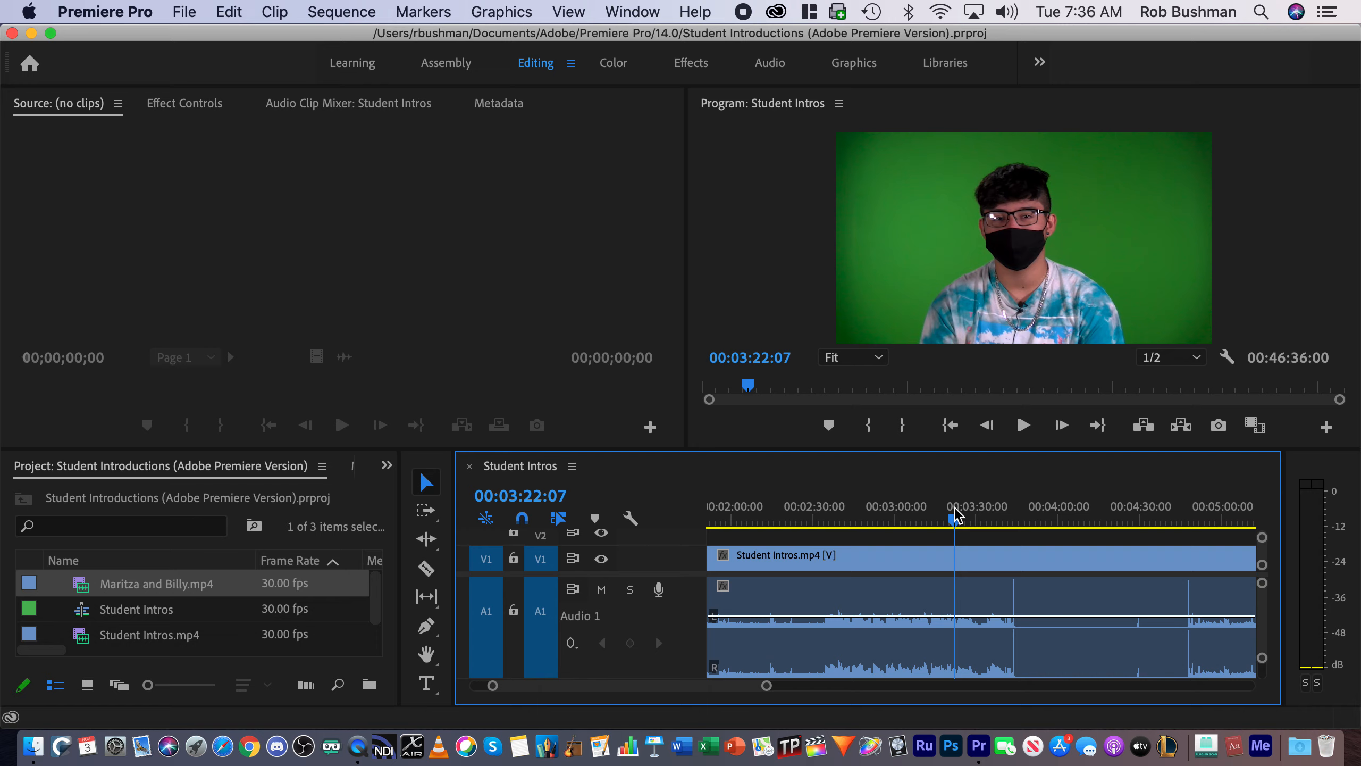
{"action": "key", "text": "space"}
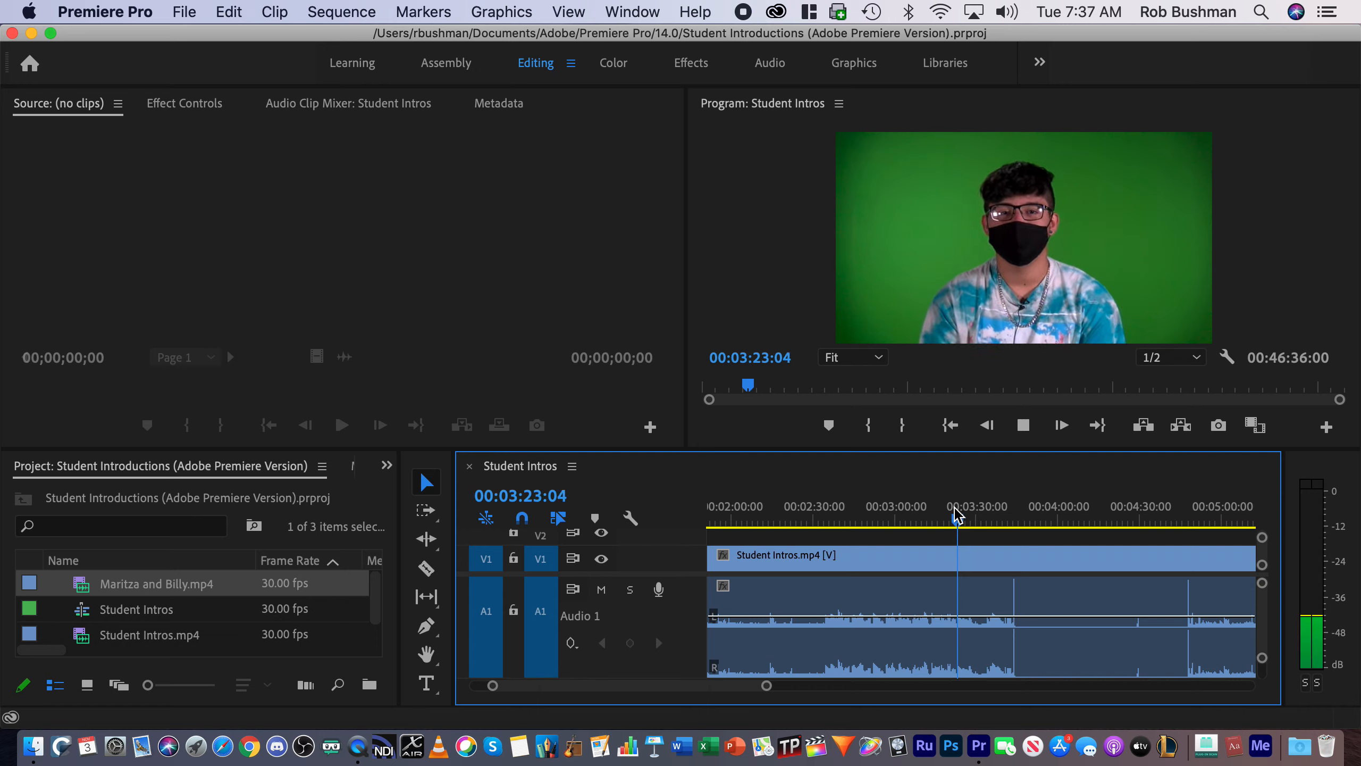
{"action": "key", "text": "XF86AudioRaiseVolume"}
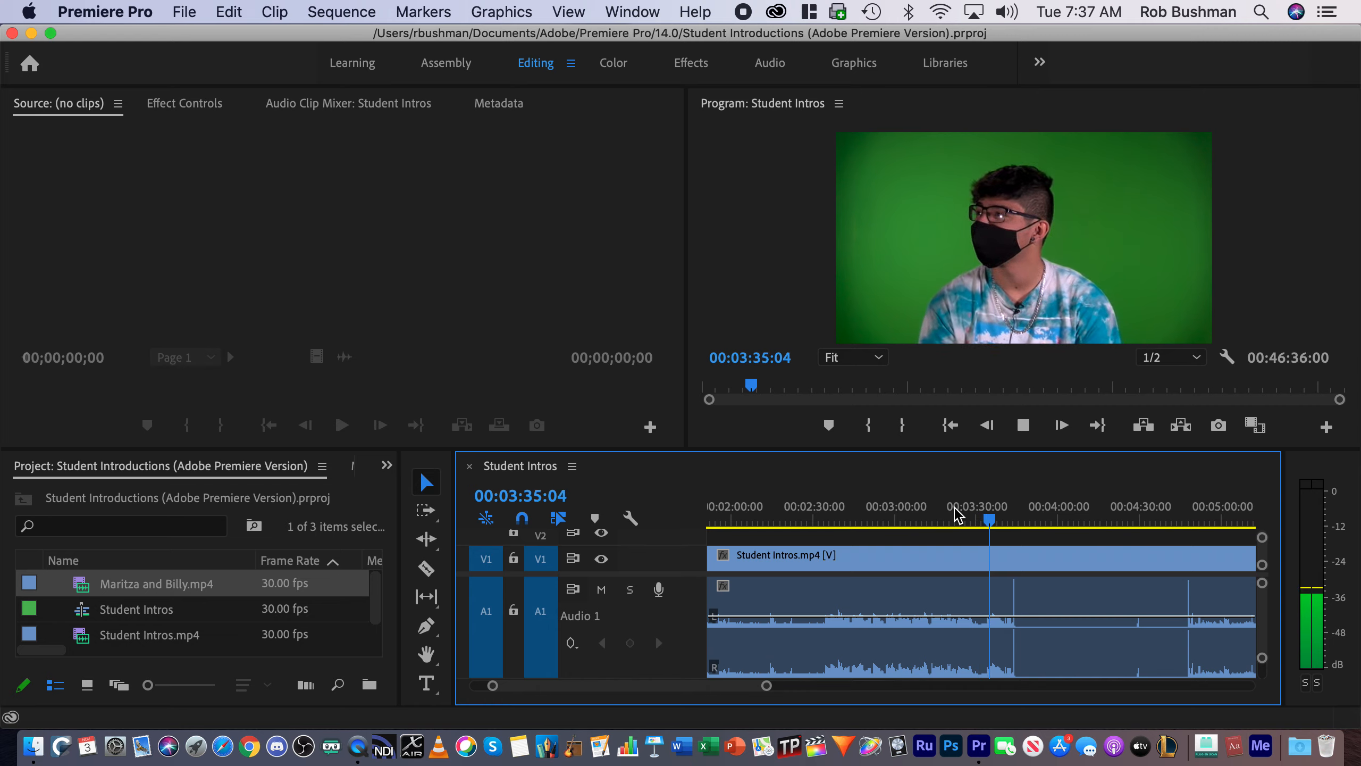
{"action": "key", "text": "space"}
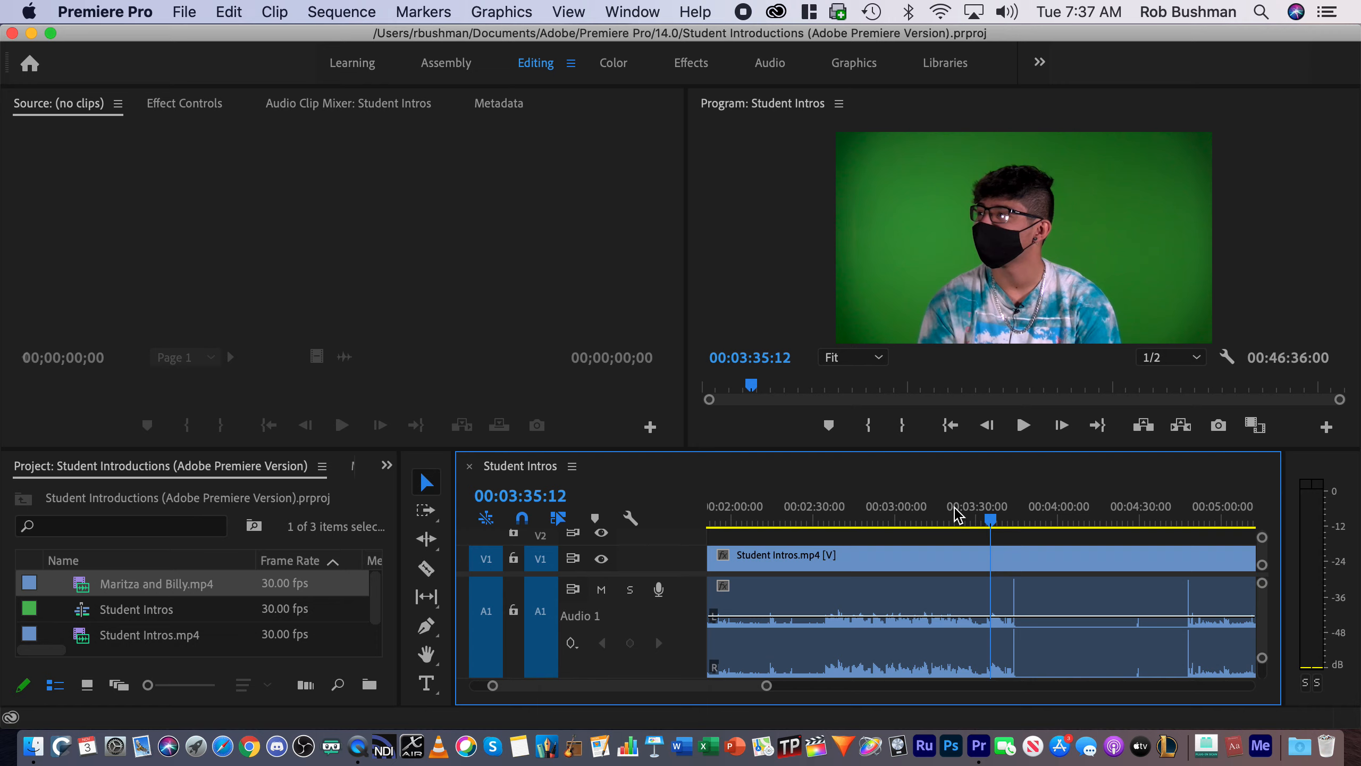
- Play the sequence in reverse to about 00:03:26:03, then forward to about 00:03:29:29
{"action": "key", "text": "j"}
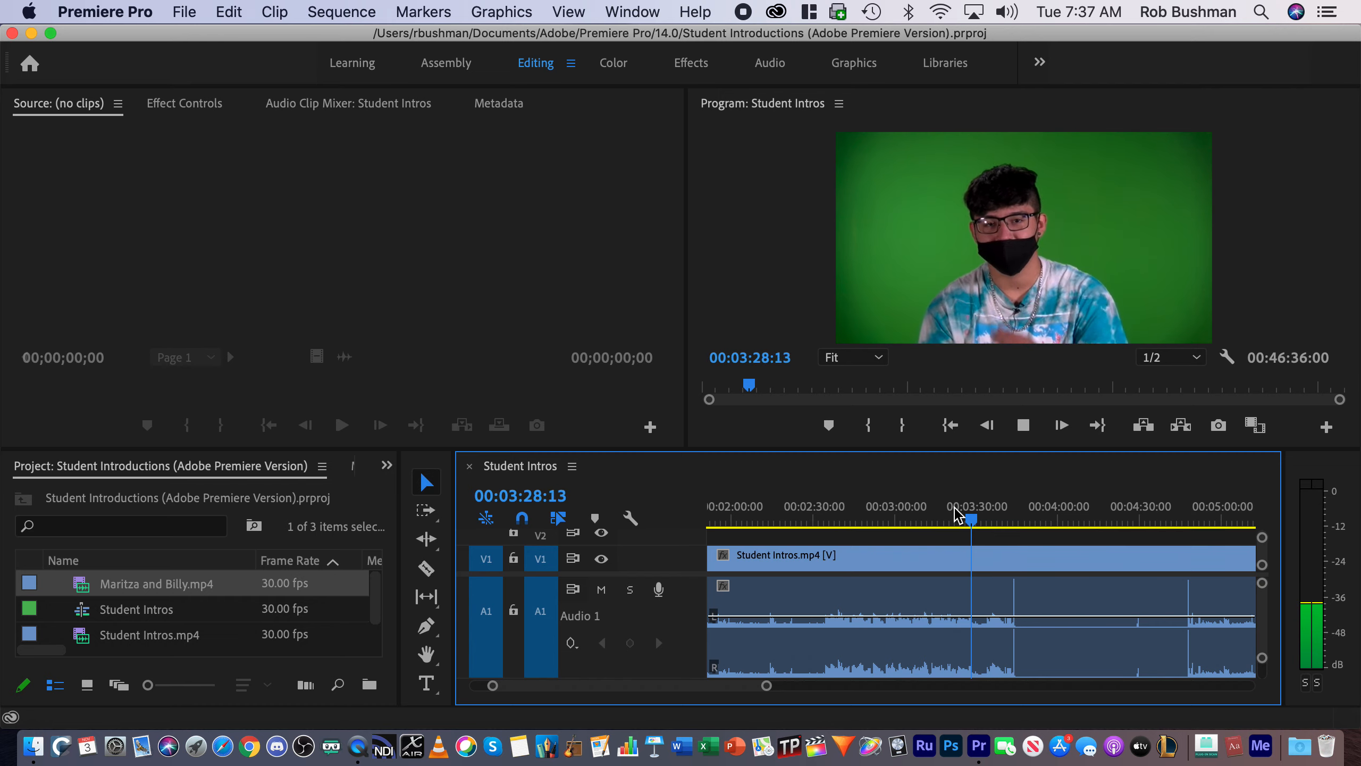
{"action": "key", "text": "k"}
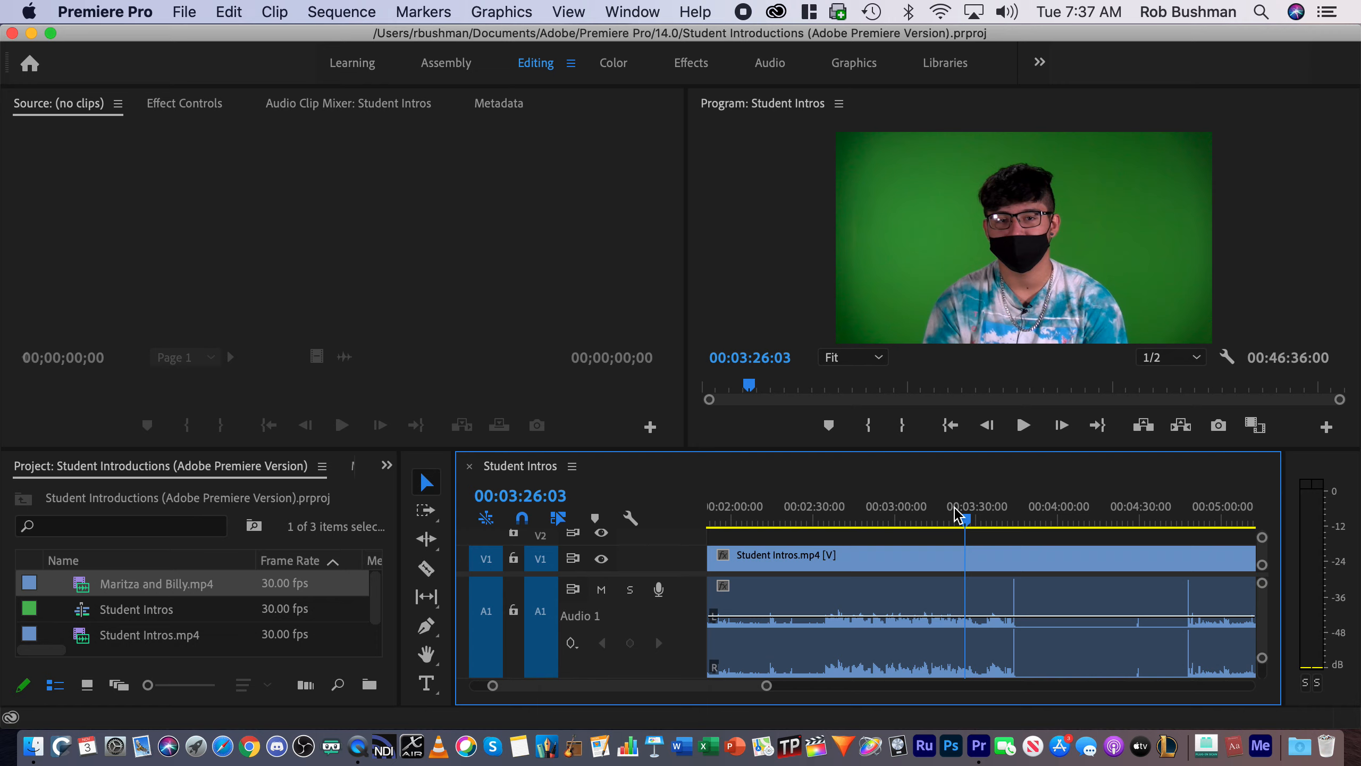
{"action": "key", "text": "space"}
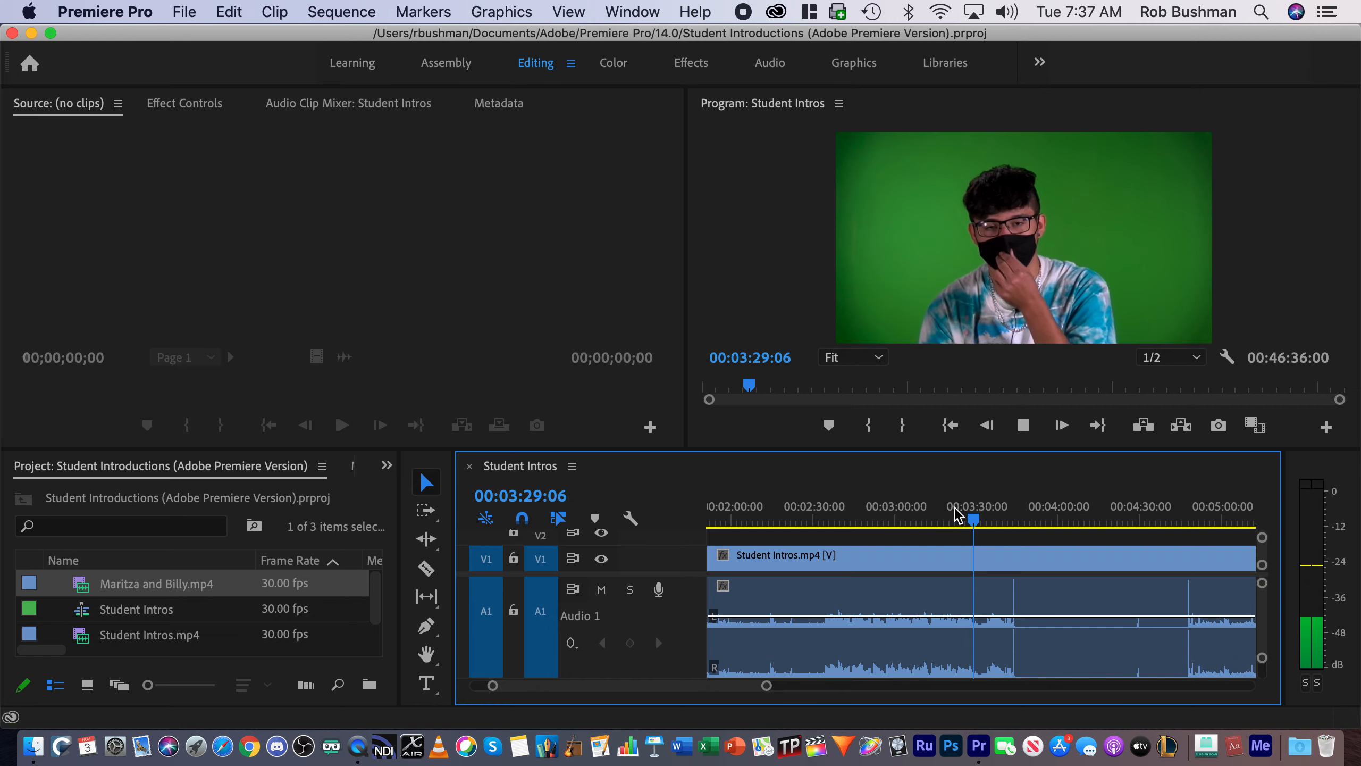
{"action": "key", "text": "space"}
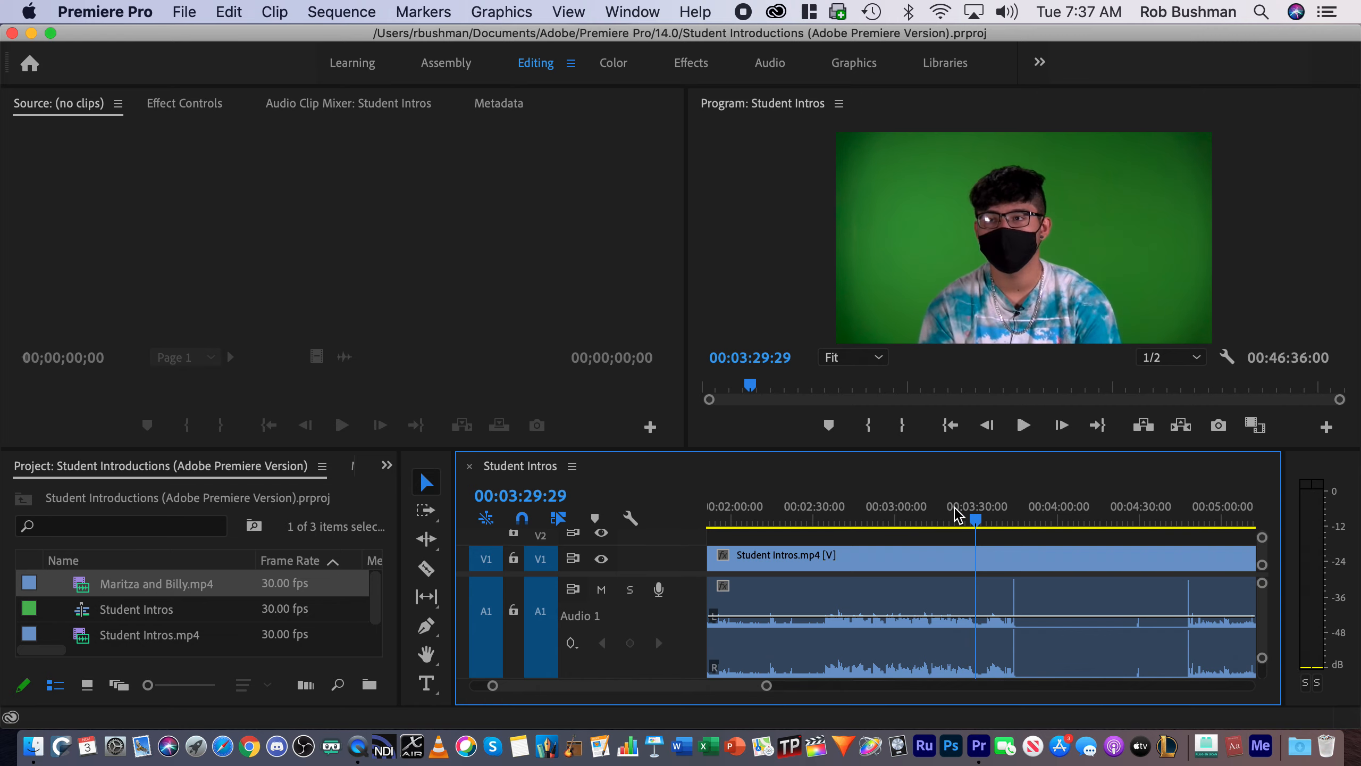
- Shuttle the sequence back to about 00:03:26:28 and forward again to about 00:03:29:26
{"action": "key", "text": "j"}
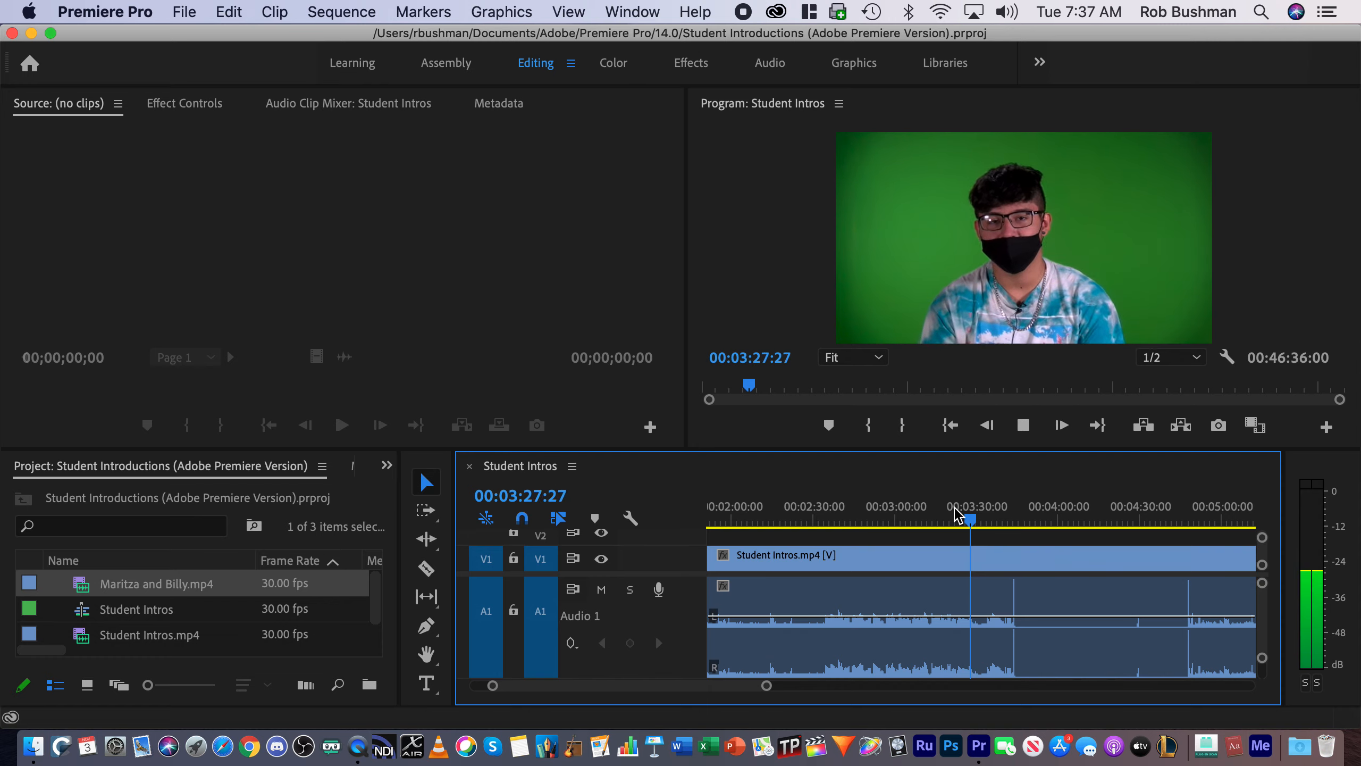
{"action": "key", "text": "k"}
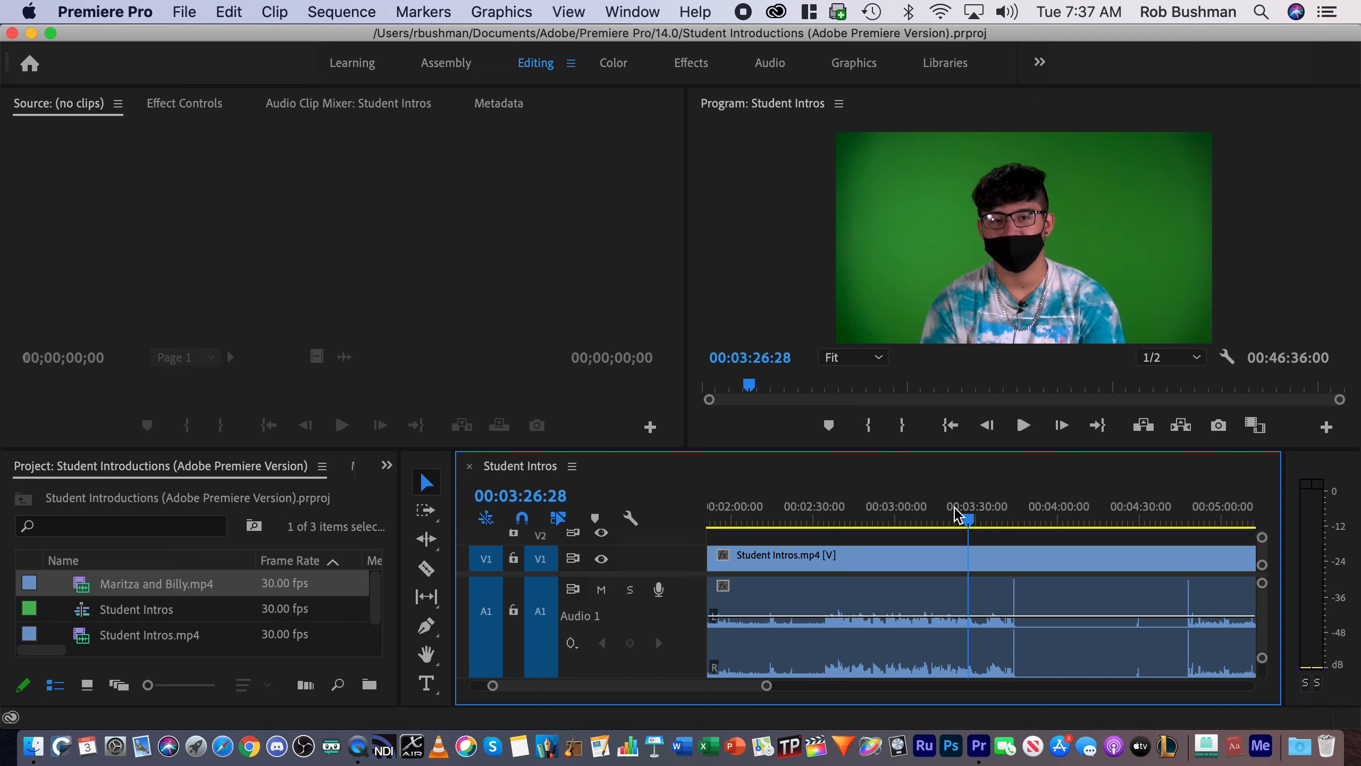
{"action": "key", "text": "l"}
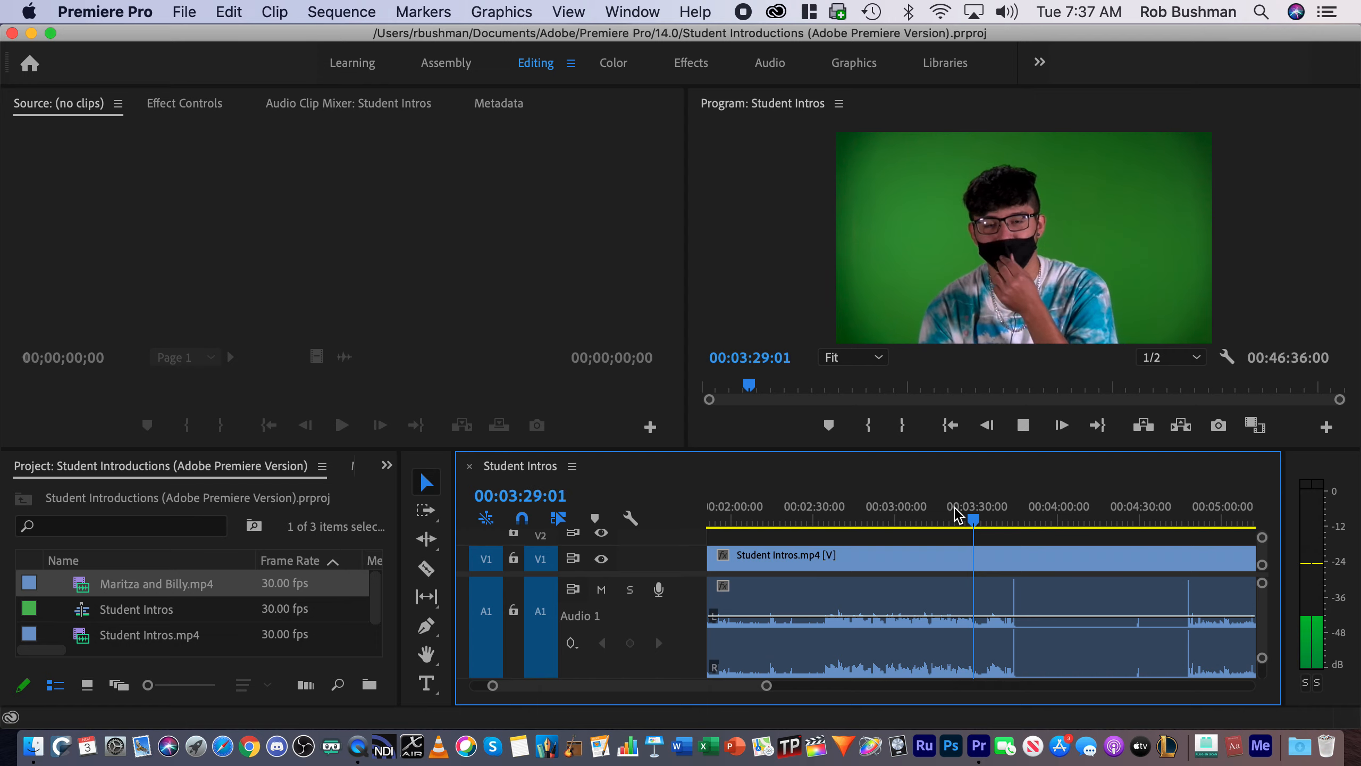
{"action": "key", "text": "k"}
{"action": "key", "text": "l"}
{"action": "key", "text": "k"}
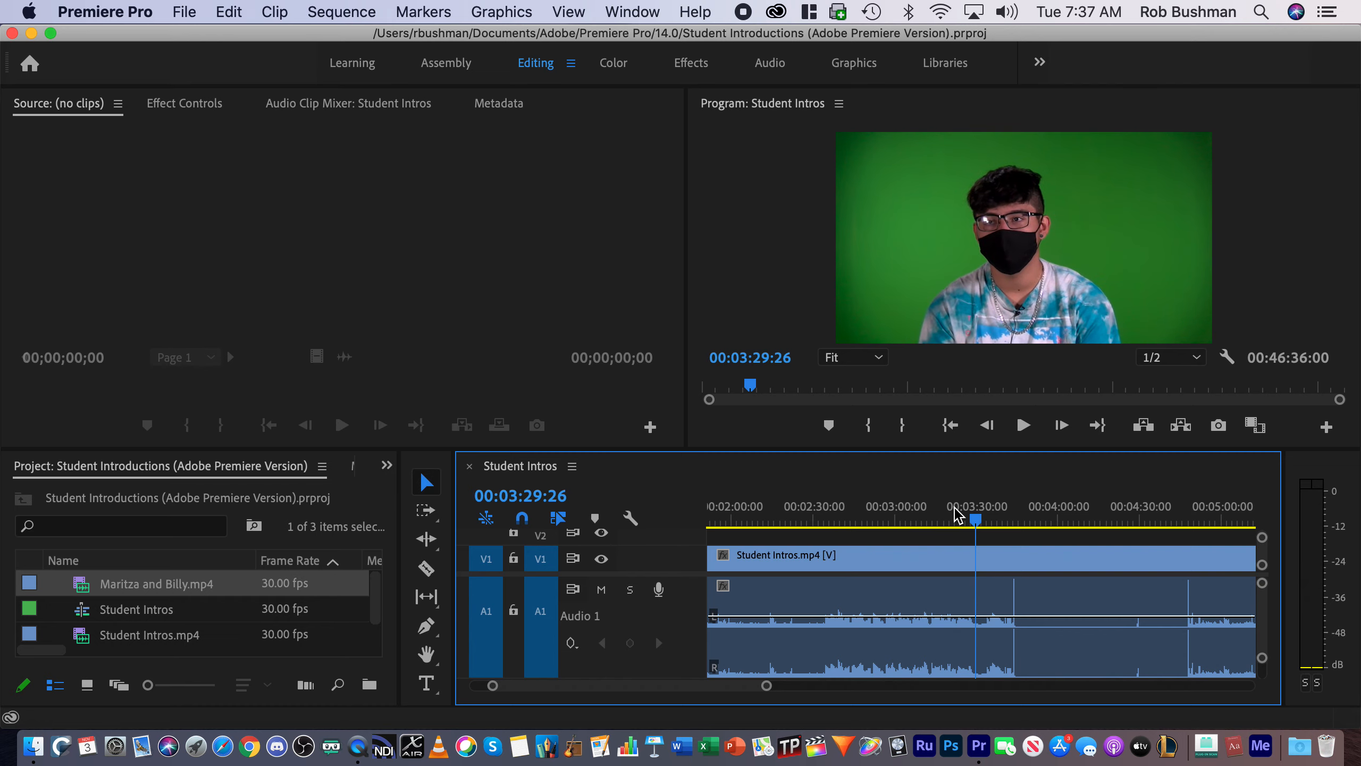
- Step back and forth frame by frame around 00:03:29 and park the playhead at 00:03:29:16
{"action": "key", "text": "Left"}
{"action": "key", "text": "Left"}
{"action": "key", "text": "Left"}
{"action": "key", "text": "Left"}
{"action": "key", "text": "Left"}
{"action": "key", "text": "Left"}
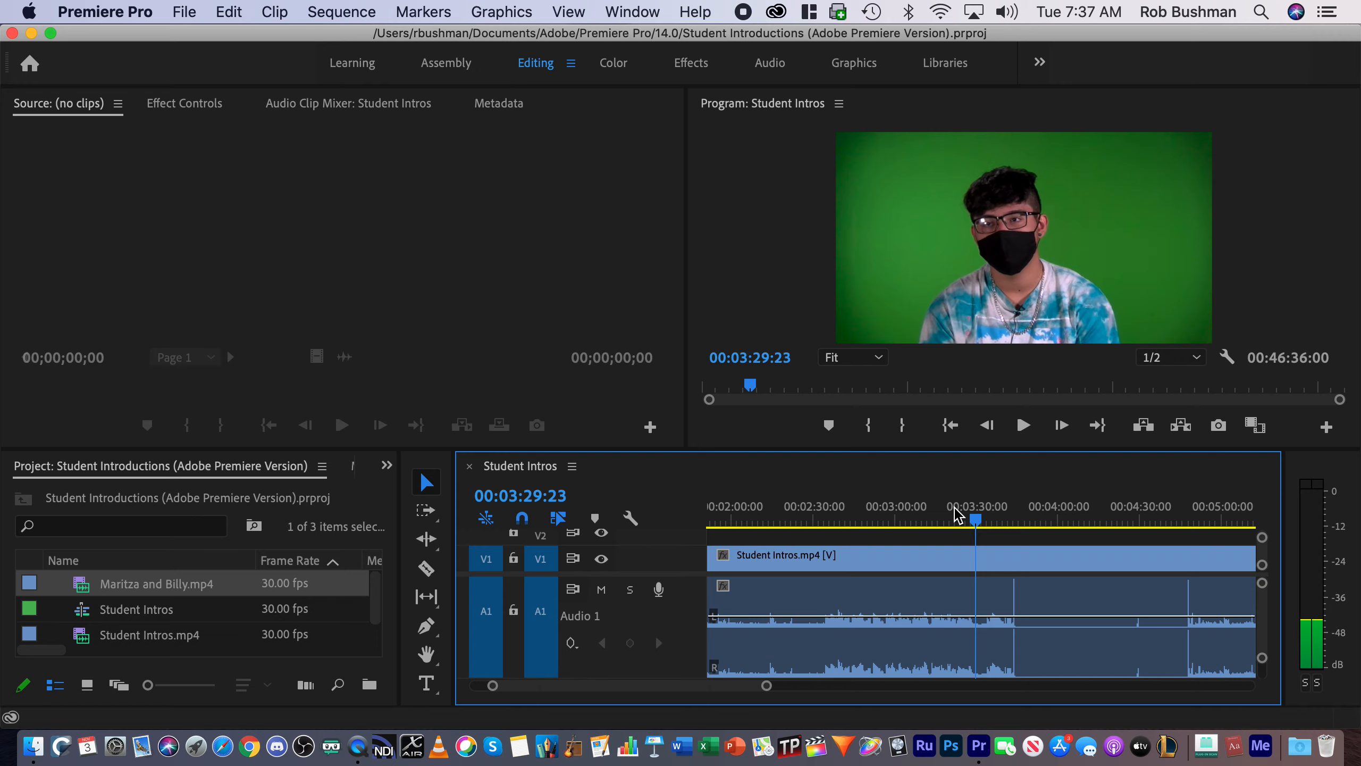
{"action": "key", "text": "Left"}
{"action": "key", "text": "Left"}
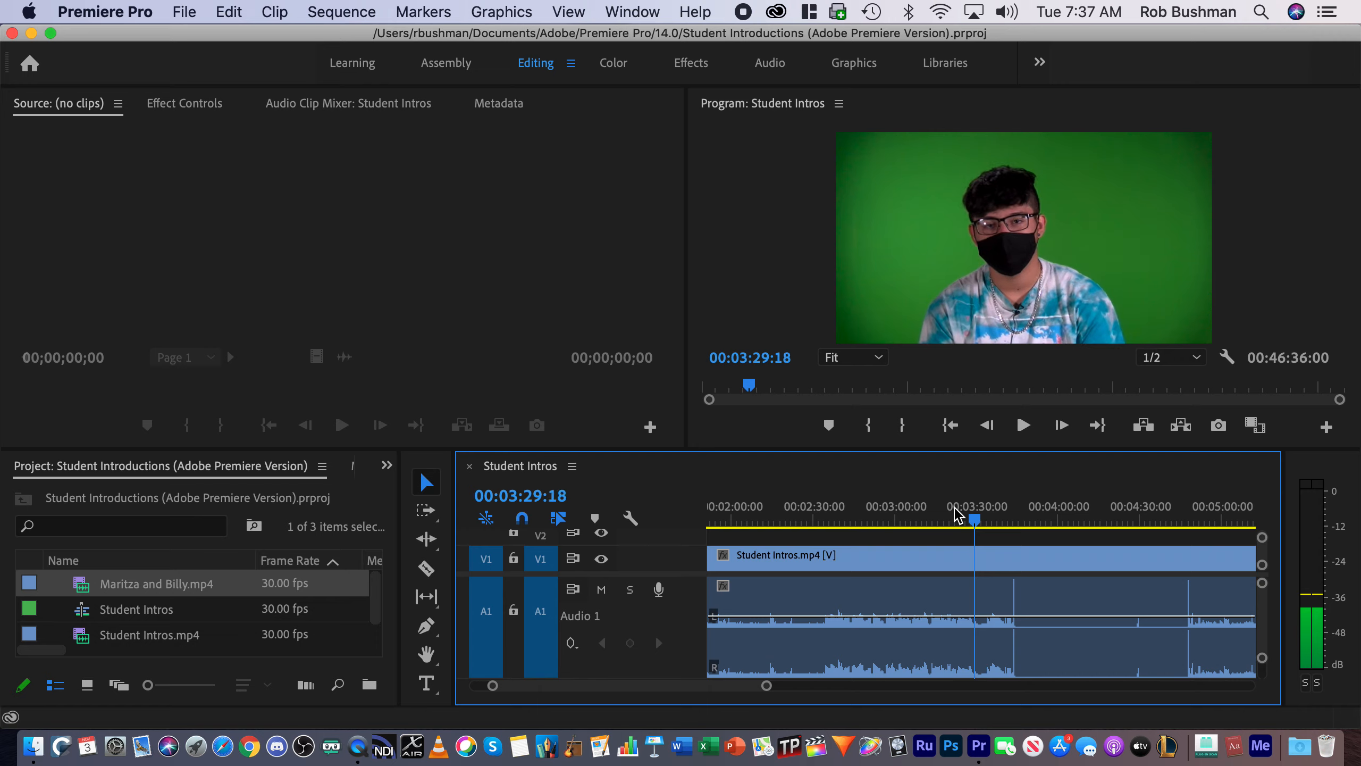
{"action": "key", "text": "Right"}
{"action": "key", "text": "Right"}
{"action": "key", "text": "Left"}
{"action": "key", "text": "Left"}
{"action": "key", "text": "Left"}
{"action": "key", "text": "Left"}
{"action": "key", "text": "Left"}
{"action": "key", "text": "Left"}
{"action": "key", "text": "Left"}
{"action": "key", "text": "Left"}
{"action": "key", "text": "Left"}
{"action": "key", "text": "Right"}
{"action": "key", "text": "Right"}
{"action": "key", "text": "Right"}
{"action": "key", "text": "Right"}
{"action": "key", "text": "Right"}
{"action": "key", "text": "Right"}
{"action": "key", "text": "Right"}
{"action": "key", "text": "Right"}
{"action": "key", "text": "Right"}
{"action": "key", "text": "Right"}
{"action": "key", "text": "Right"}
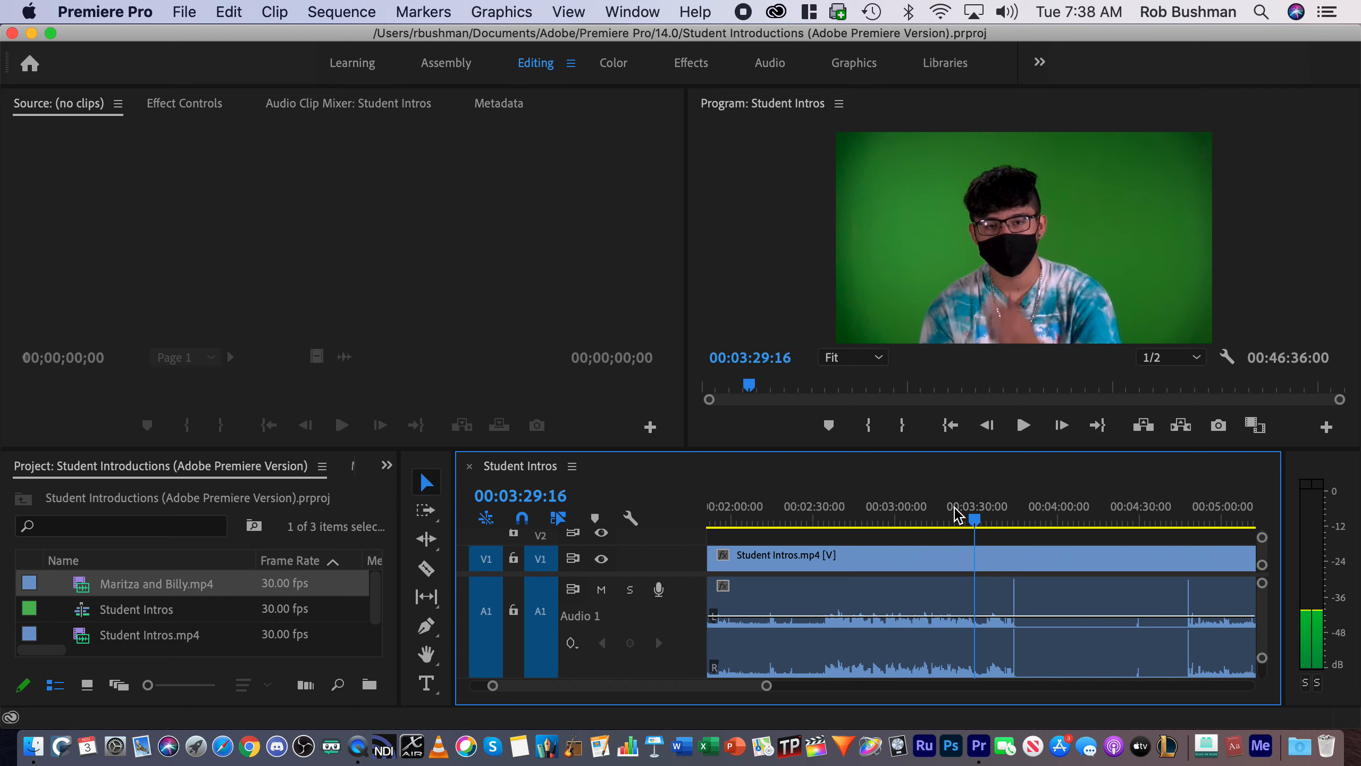
- Step frame by frame to 00:03:29:19 and add a sequence marker there
{"action": "key", "text": "Left"}
{"action": "key", "text": "Left"}
{"action": "key", "text": "Left"}
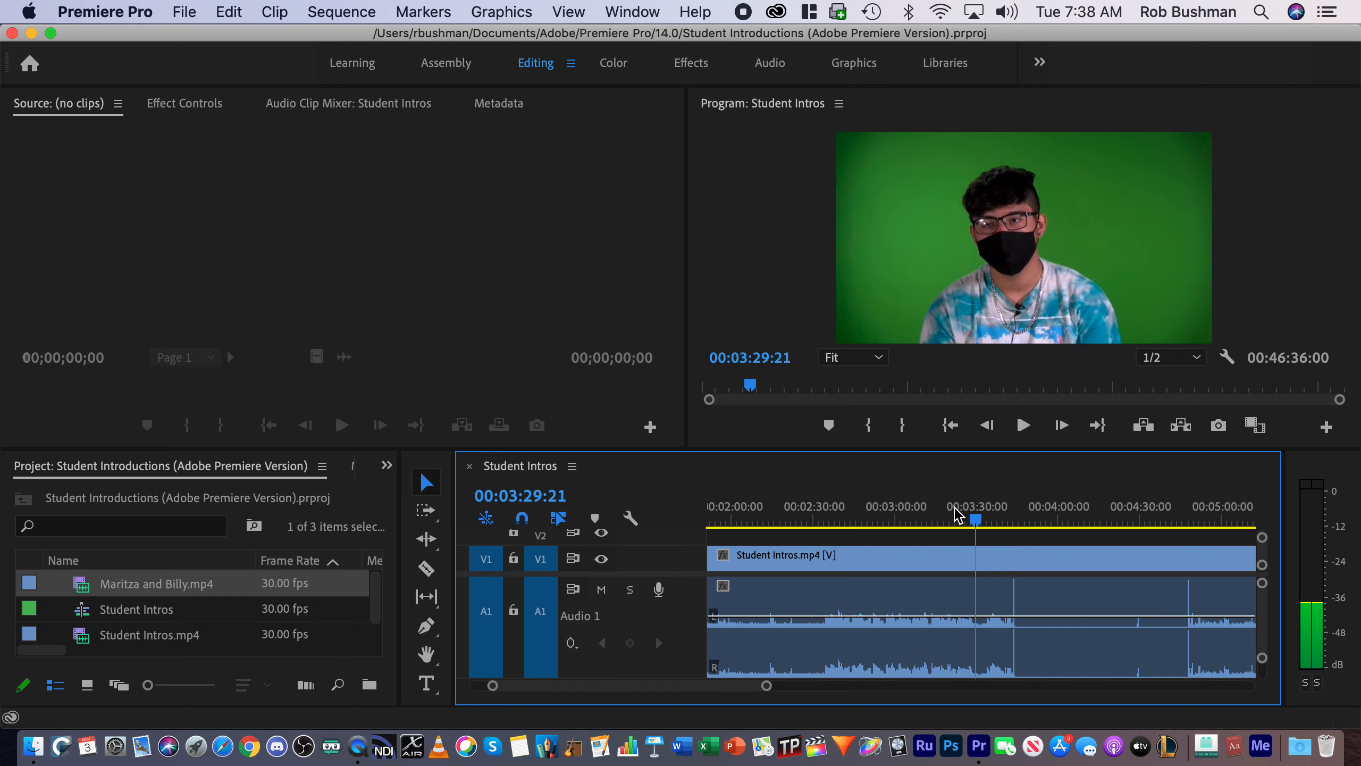
{"action": "key", "text": "Right"}
{"action": "key", "text": "Right"}
{"action": "key", "text": "Left"}
{"action": "key", "text": "Left"}
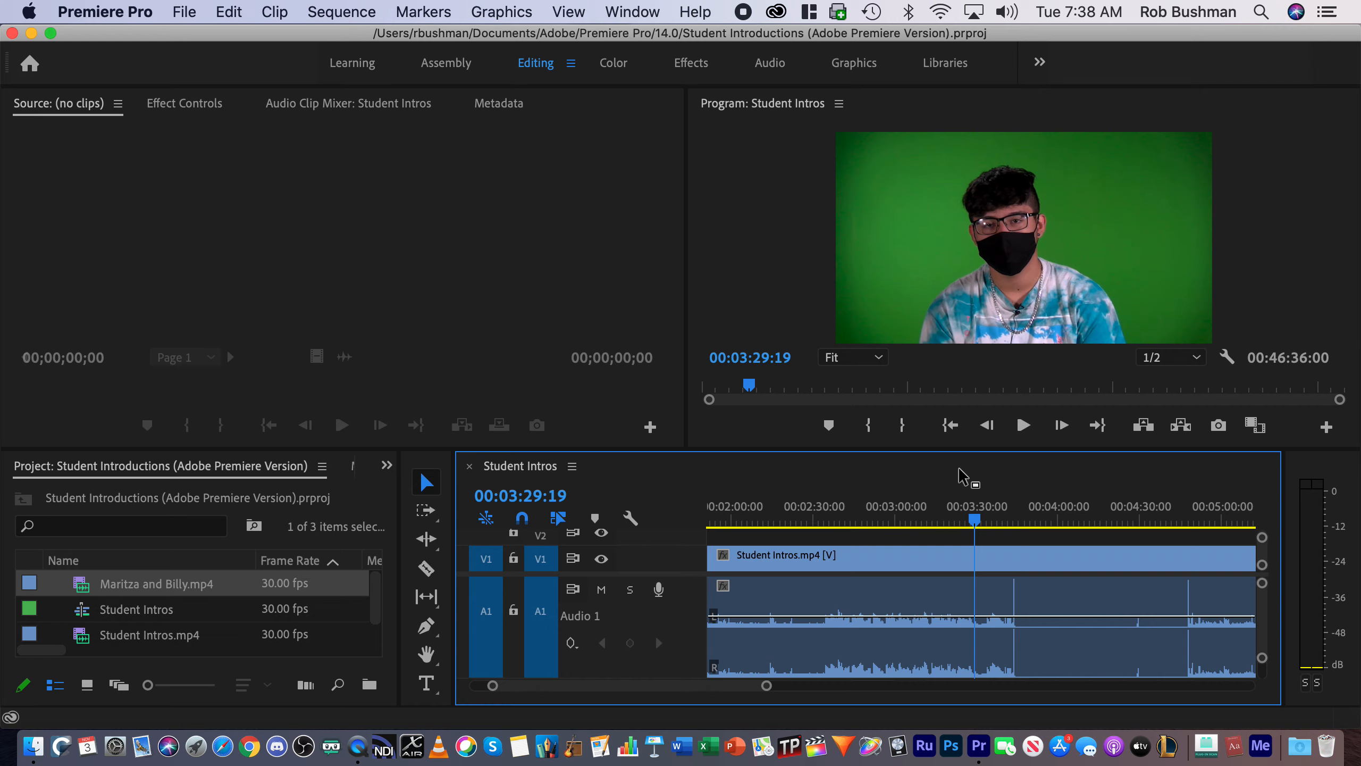
{"action": "key", "text": "m"}
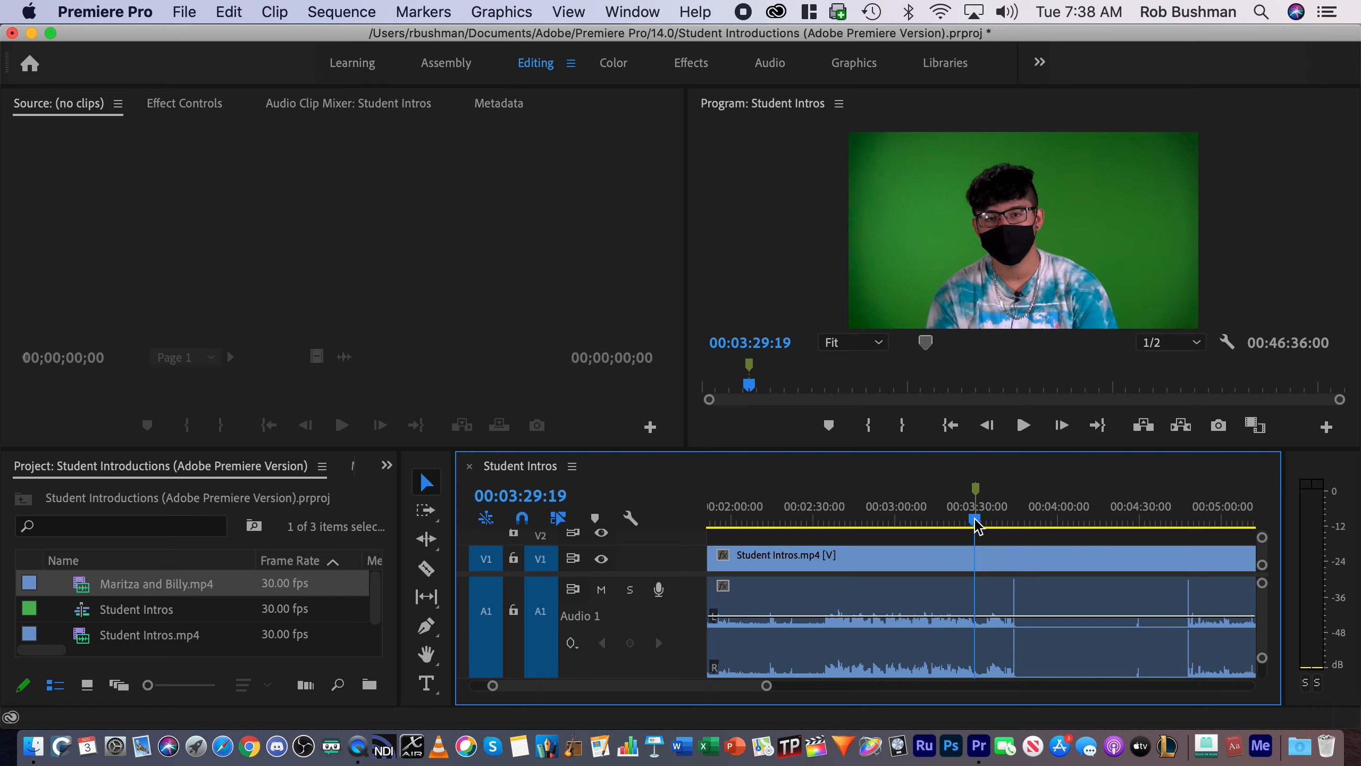
- Play from 00:02:30:19, shuttle back and forth to find the answer's start, and add a marker at 00:02:34:08
{"action": "left_click_drag", "start_coordinate": [974, 519], "coordinate": [814, 523]}
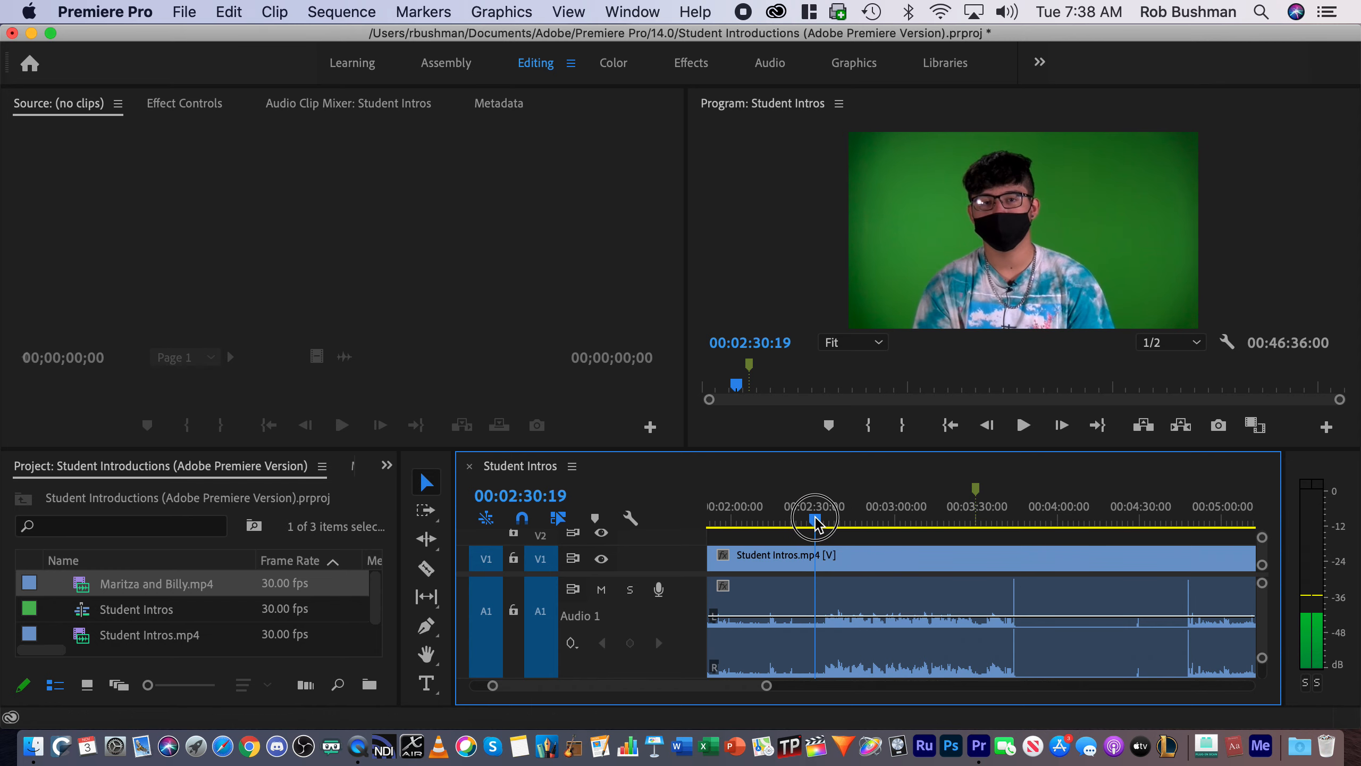
{"action": "key", "text": "space"}
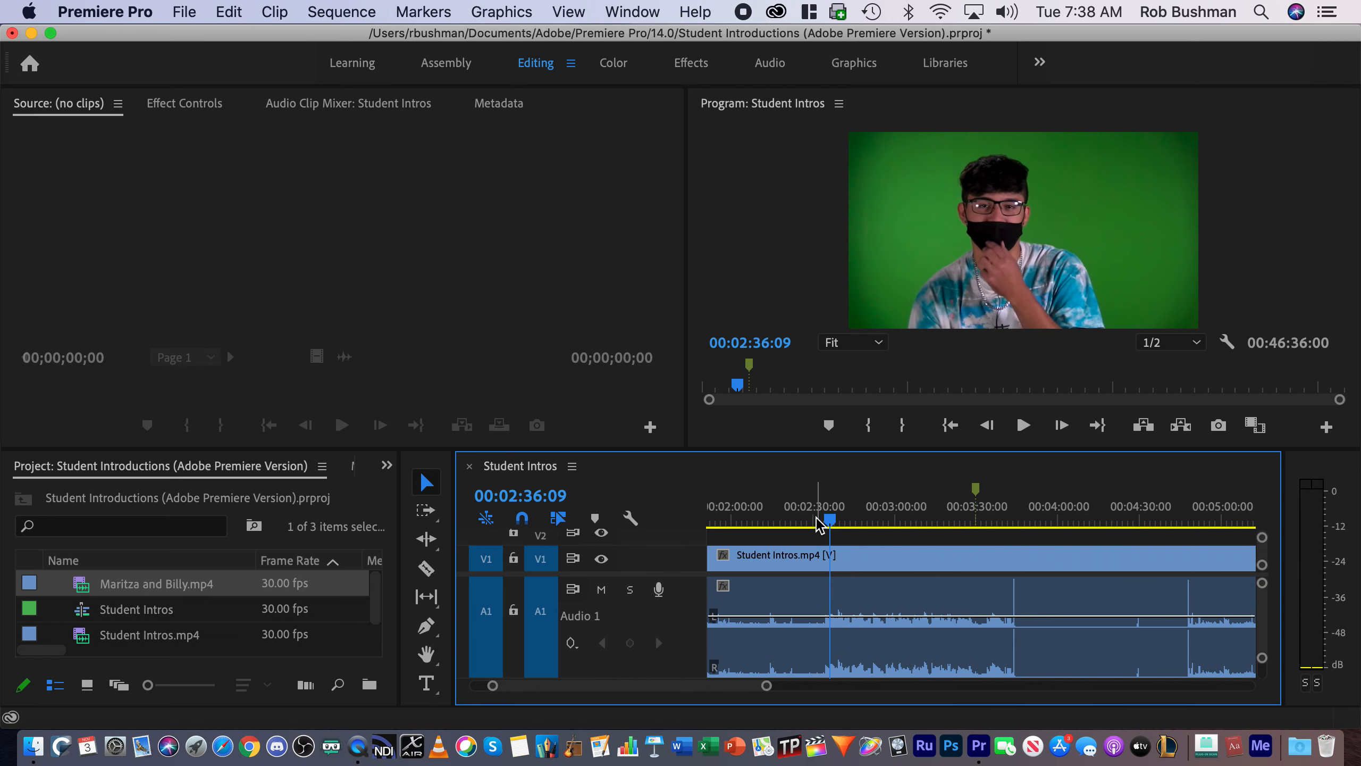
{"action": "key", "text": "space"}
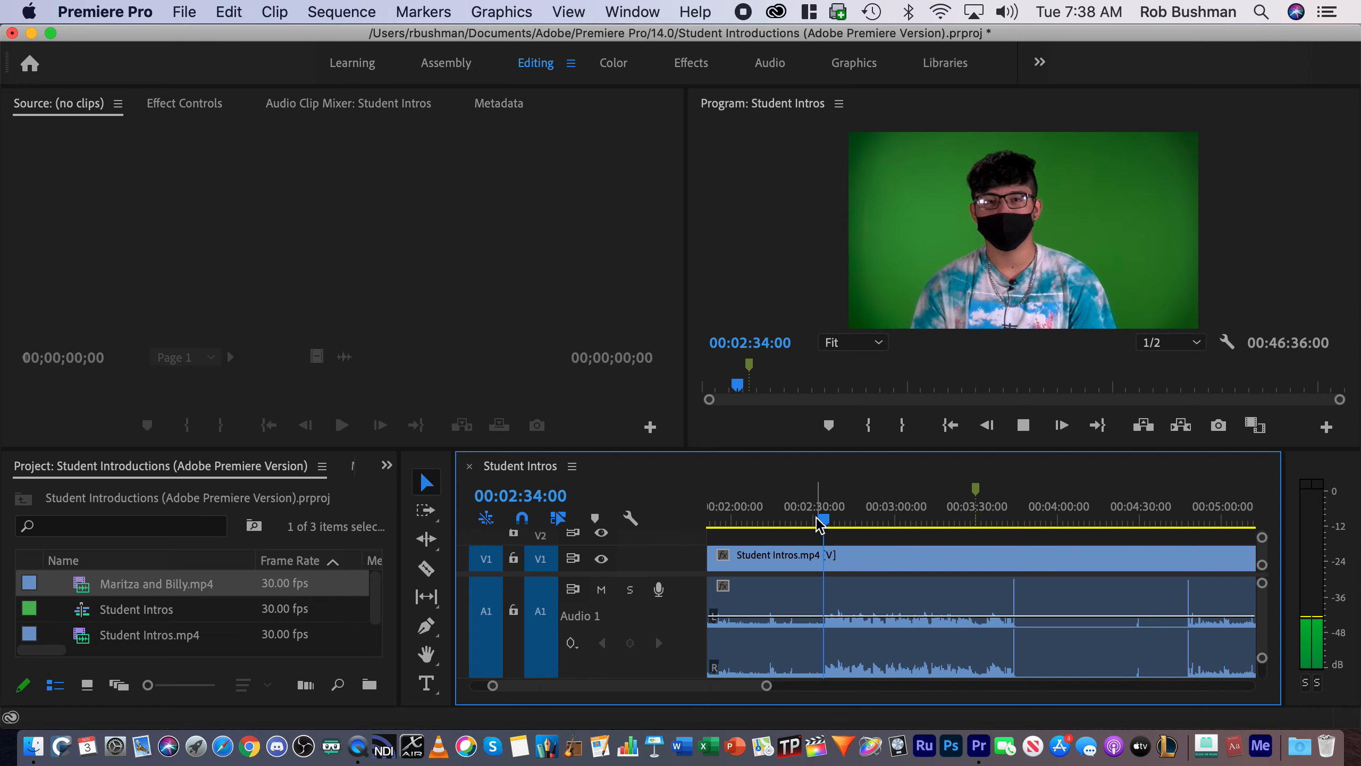
{"action": "key", "text": "k"}
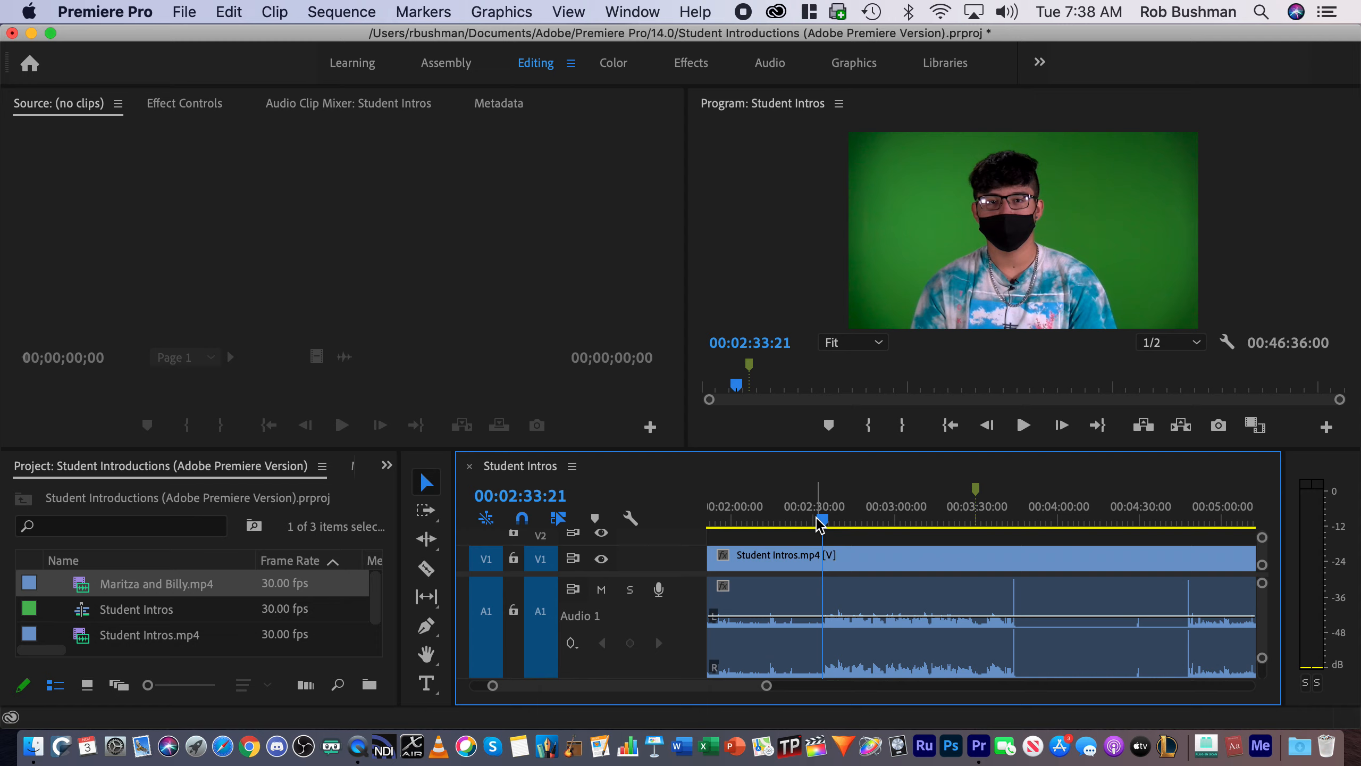
{"action": "key", "text": "l"}
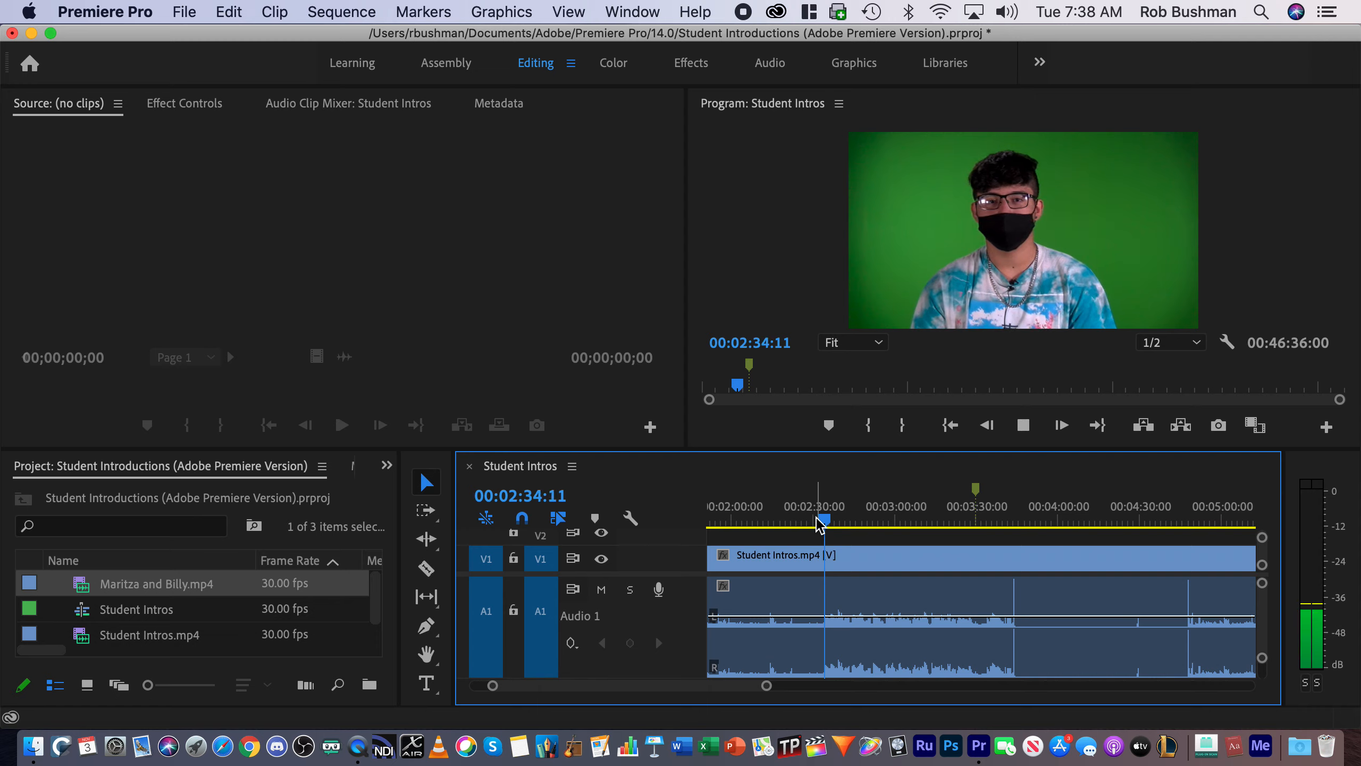
{"action": "key", "text": "k"}
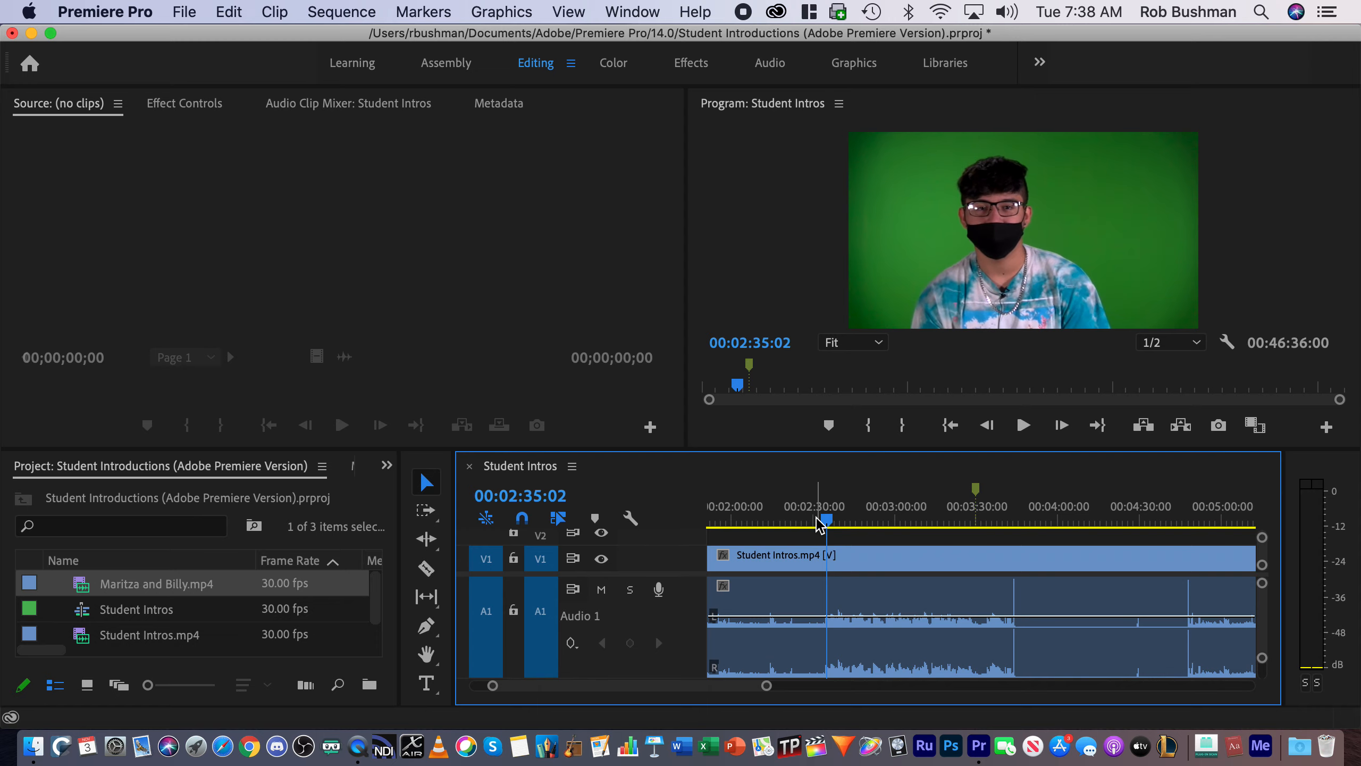
{"action": "key", "text": "j"}
{"action": "key", "text": "k"}
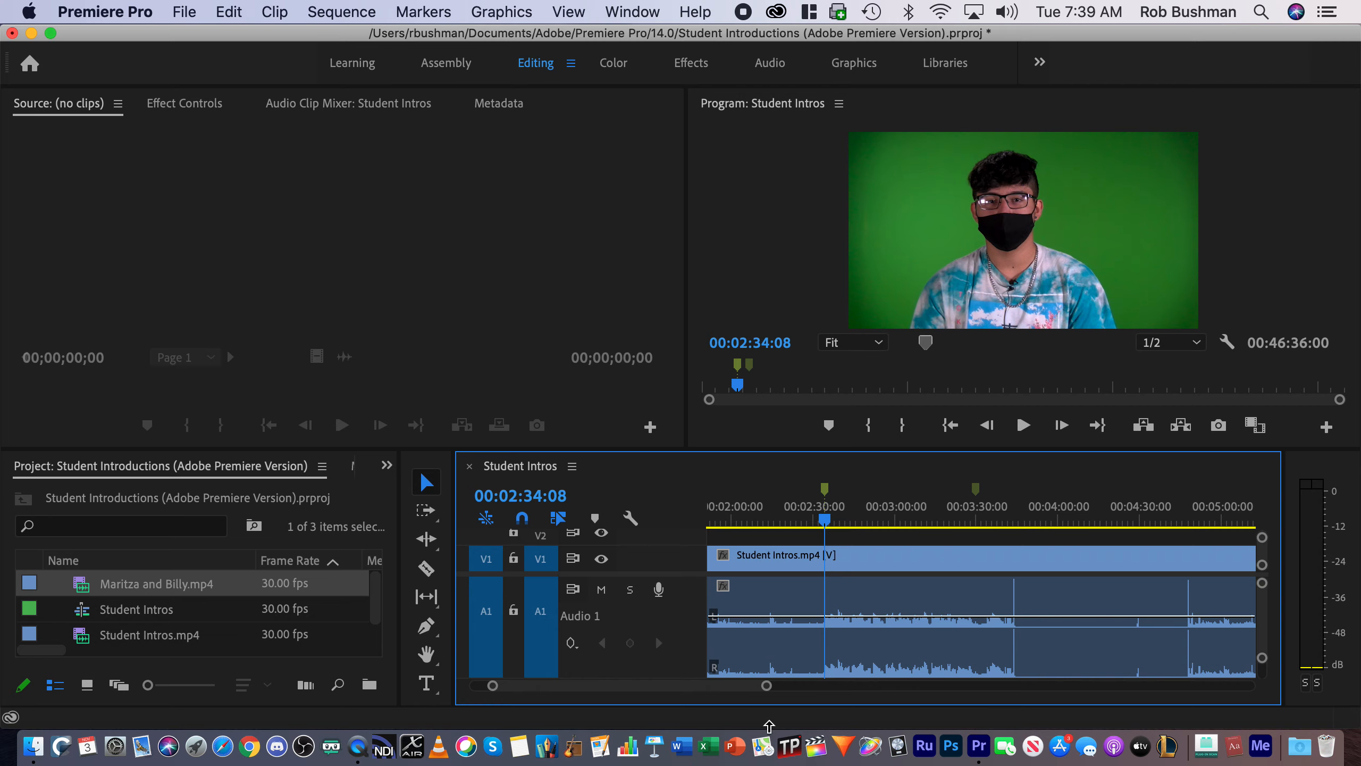
- Move the playhead ahead to the next student's interview at about 00:04:59:27
{"action": "mouse_move", "coordinate": [729, 692]}
{"action": "left_mouse_down"}
{"action": "mouse_move", "coordinate": [812, 686]}
{"action": "mouse_move", "coordinate": [699, 680]}
{"action": "mouse_move", "coordinate": [732, 678]}
{"action": "left_mouse_up"}
{"action": "left_click_drag", "start_coordinate": [915, 522], "coordinate": [1162, 518]}
{"action": "left_click_drag", "start_coordinate": [571, 693], "coordinate": [585, 691]}
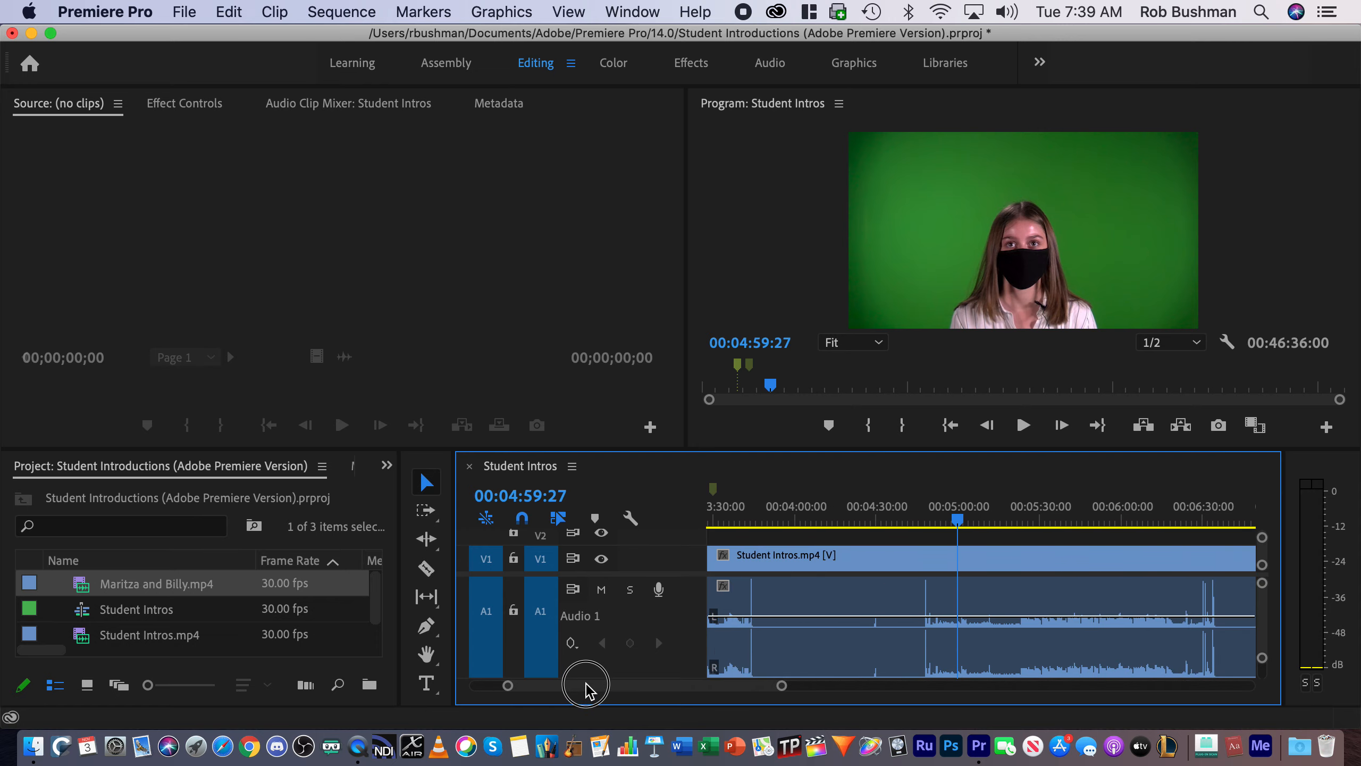
- View the Assembly and Effects workspaces, then return to the Editing workspace
{"action": "left_click", "coordinate": [447, 64]}
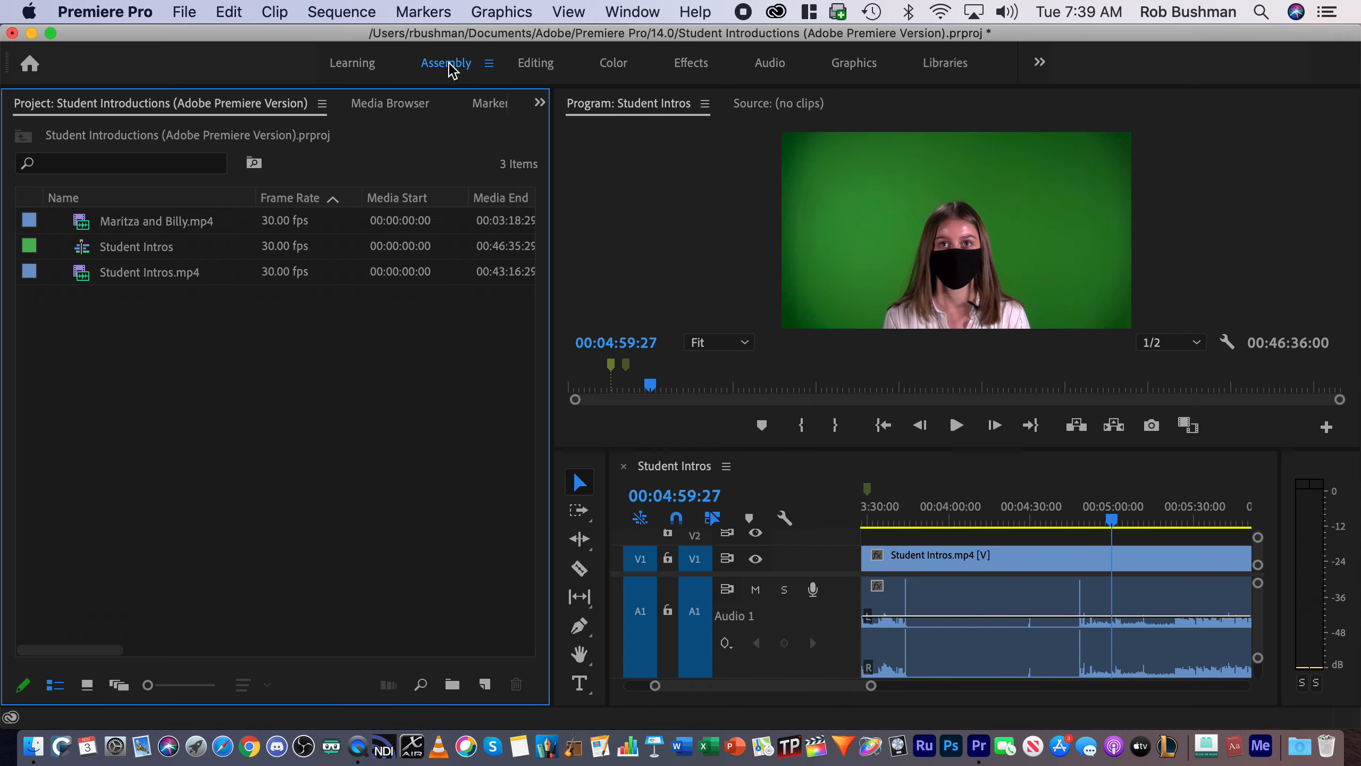
{"action": "left_click", "coordinate": [536, 63]}
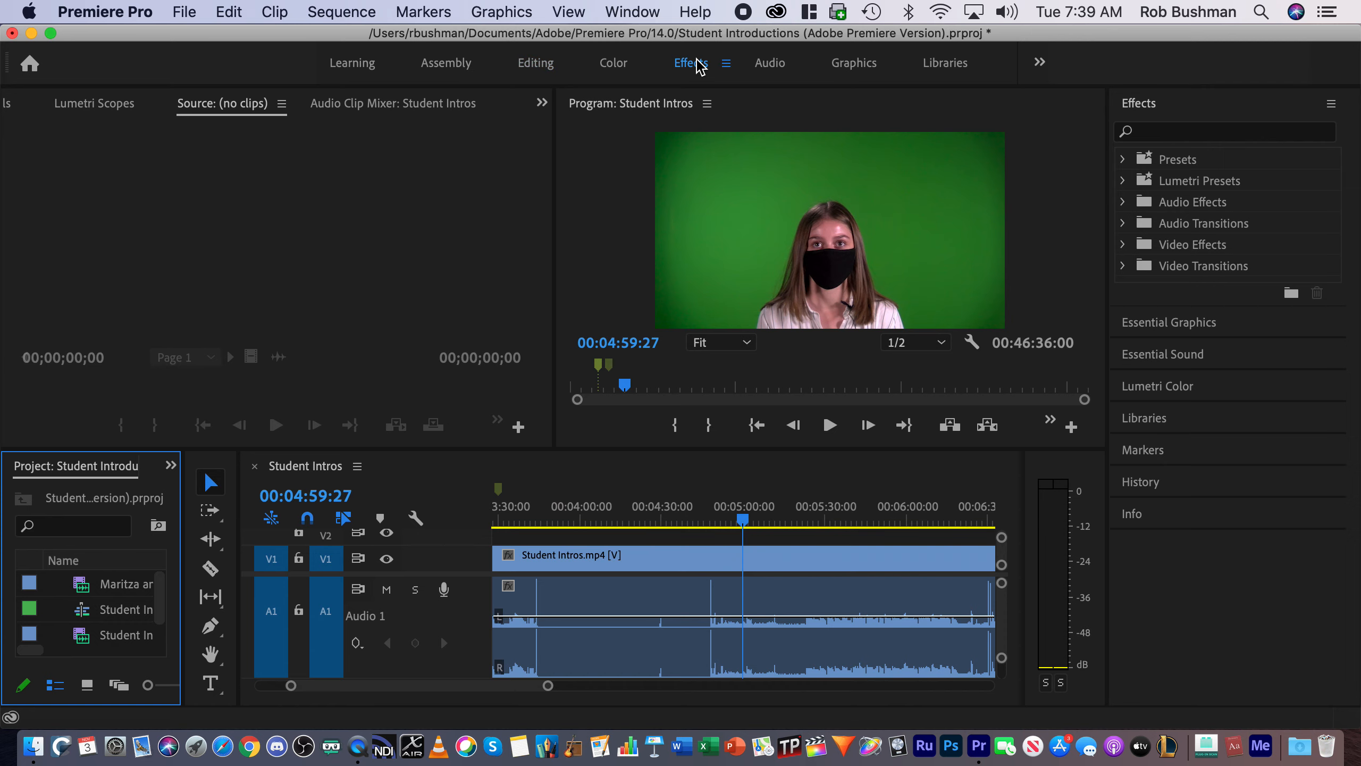
{"action": "left_click", "coordinate": [552, 64]}
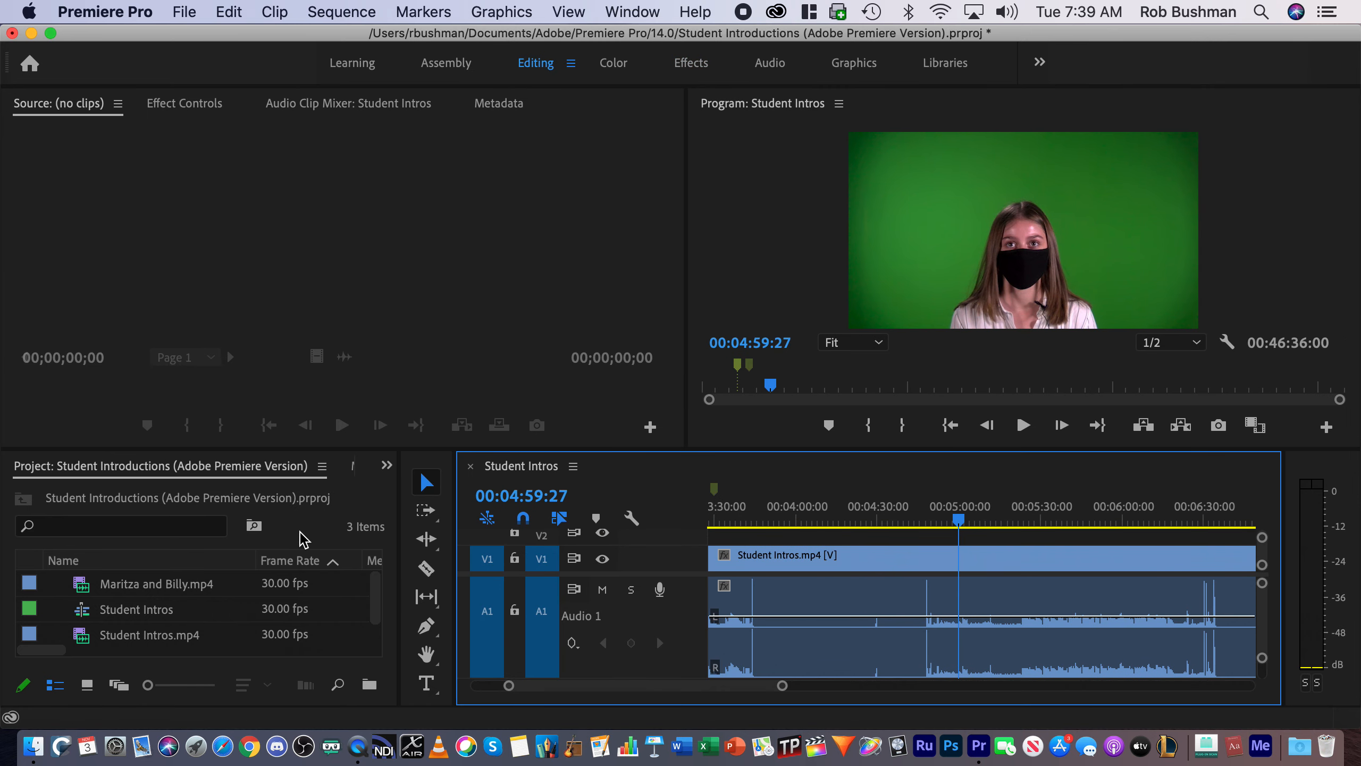
- Narrow the project and tools panels so that the timeline becomes wider
{"action": "left_click_drag", "start_coordinate": [393, 579], "coordinate": [164, 564]}
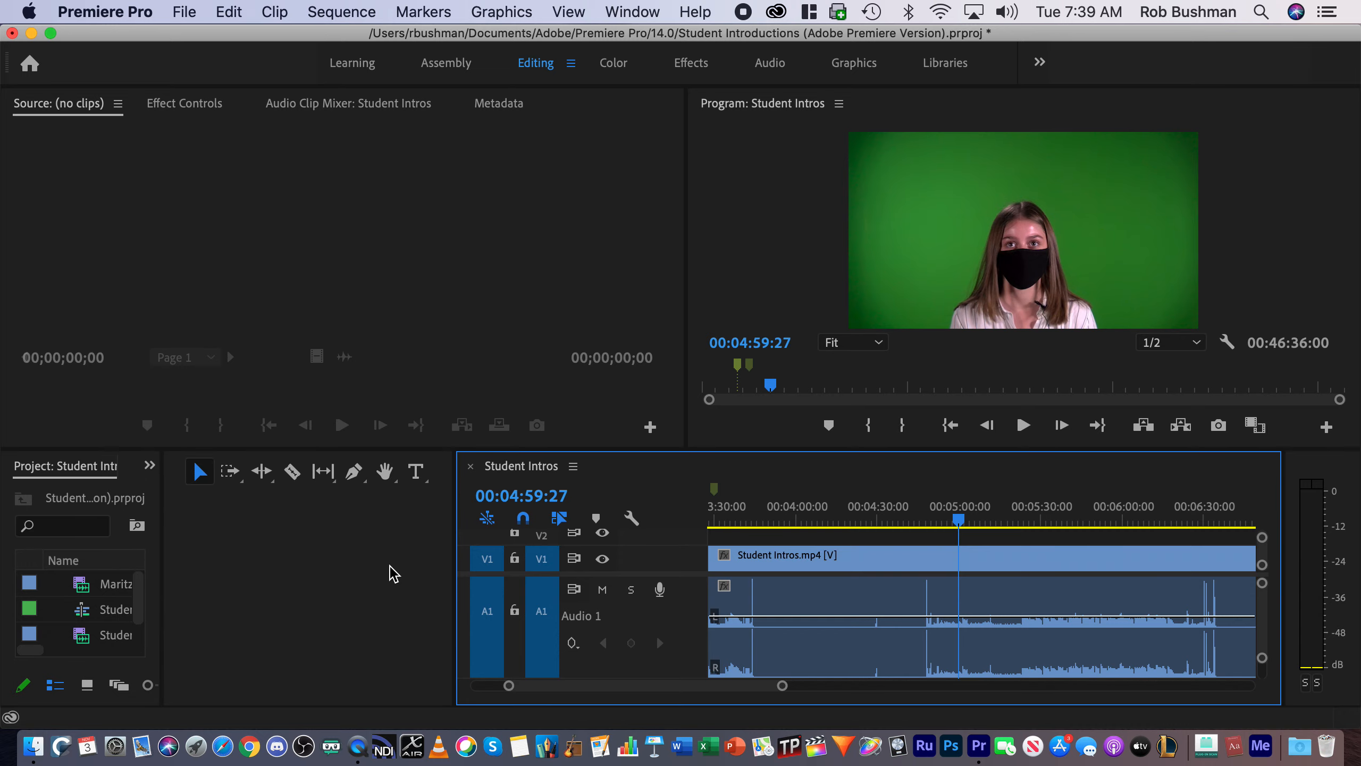
{"action": "left_click_drag", "start_coordinate": [456, 566], "coordinate": [212, 568]}
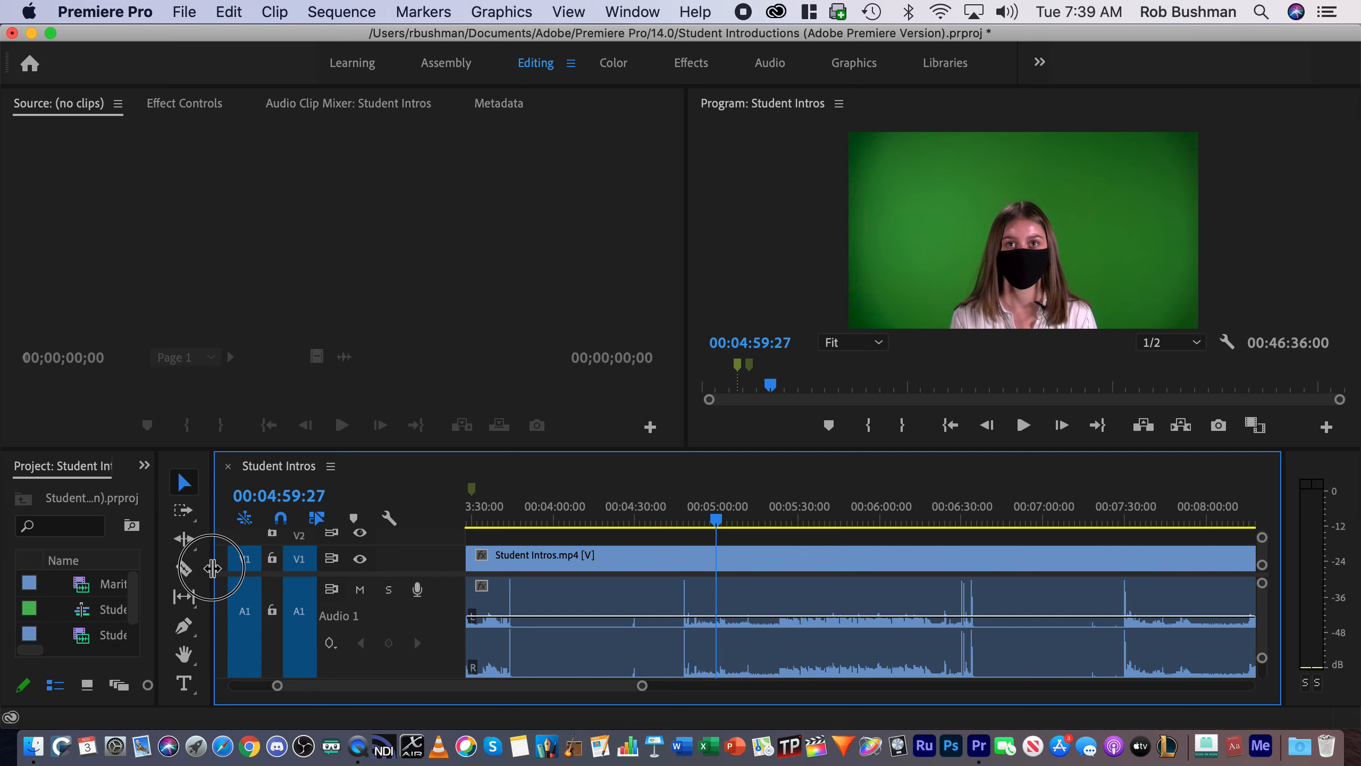
- Move the playhead further into the second interview, play to find where the answer starts, and add a marker at 00:05:22:16
{"action": "left_click", "coordinate": [716, 521]}
{"action": "left_click_drag", "start_coordinate": [716, 522], "coordinate": [756, 567]}
{"action": "key", "text": "space"}
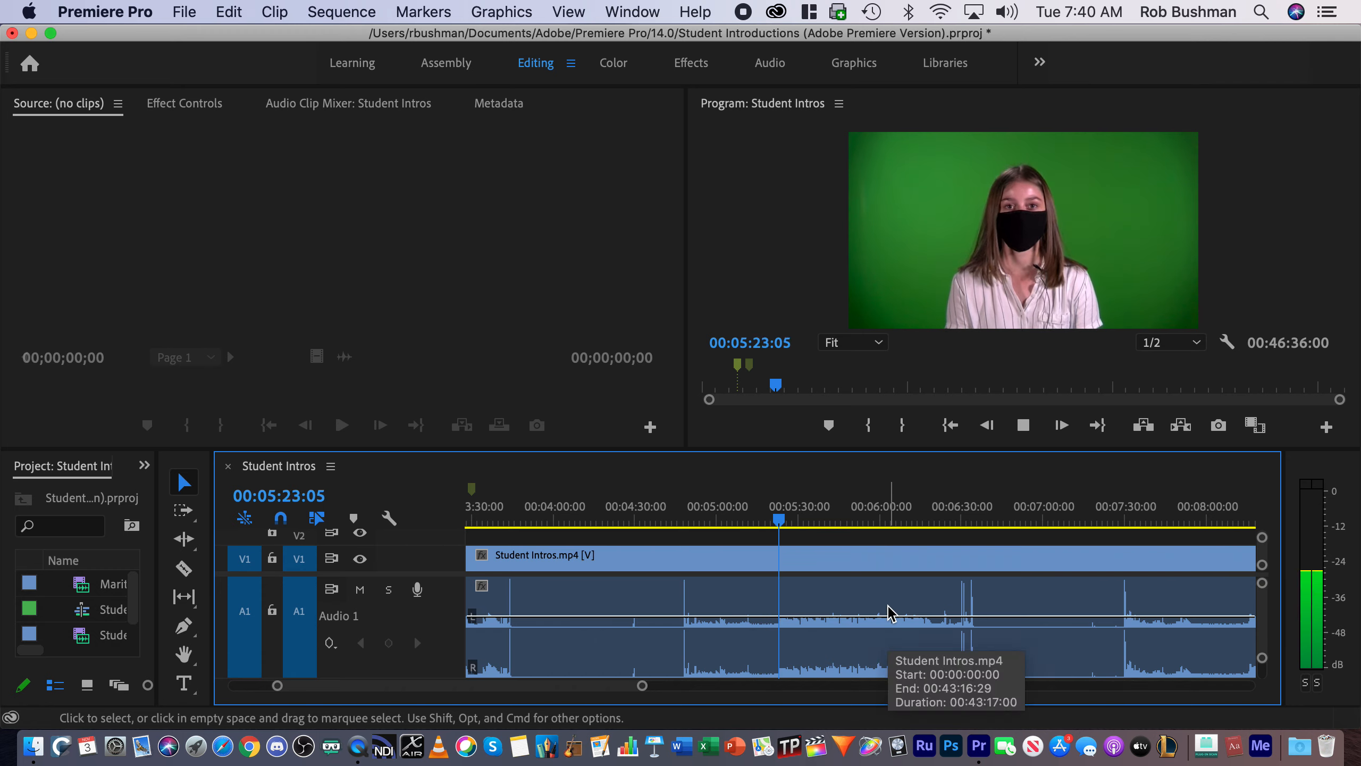
{"action": "key", "text": "space"}
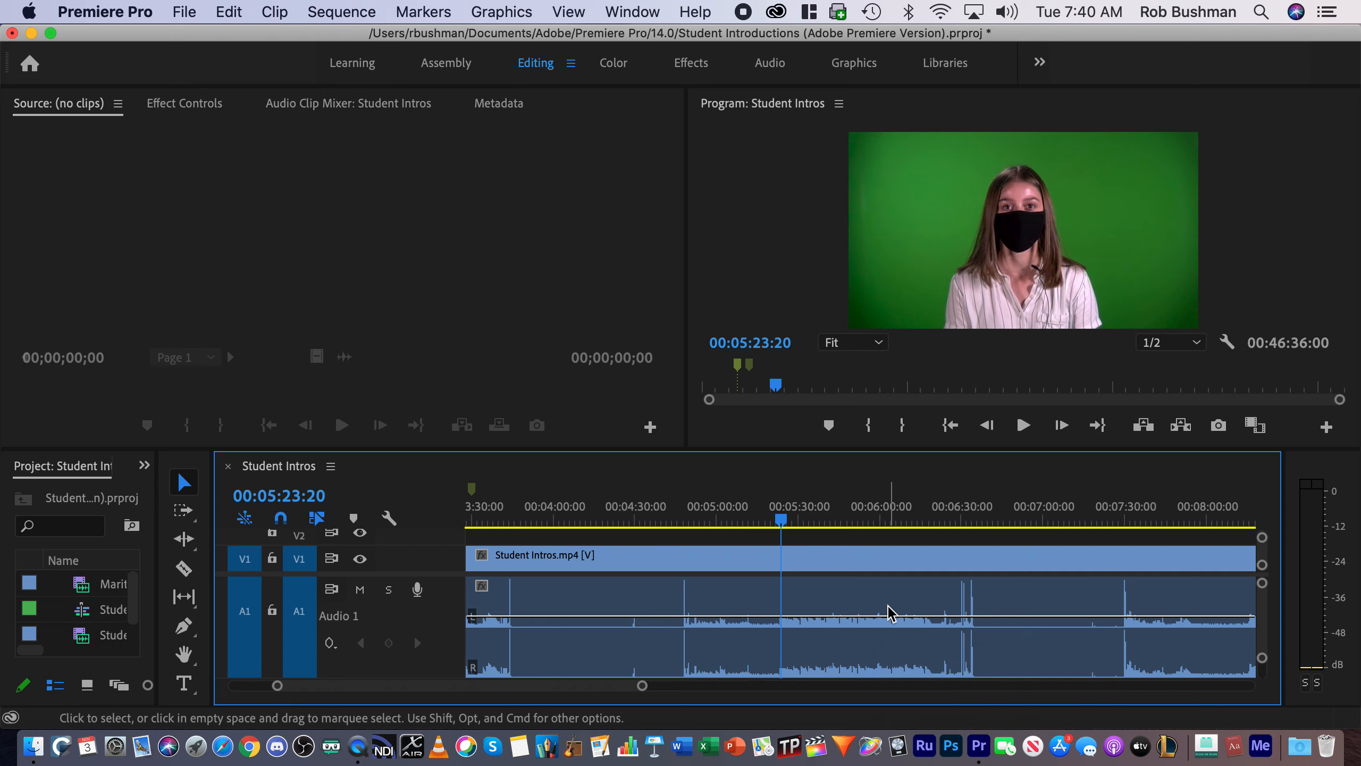
{"action": "key", "text": "space"}
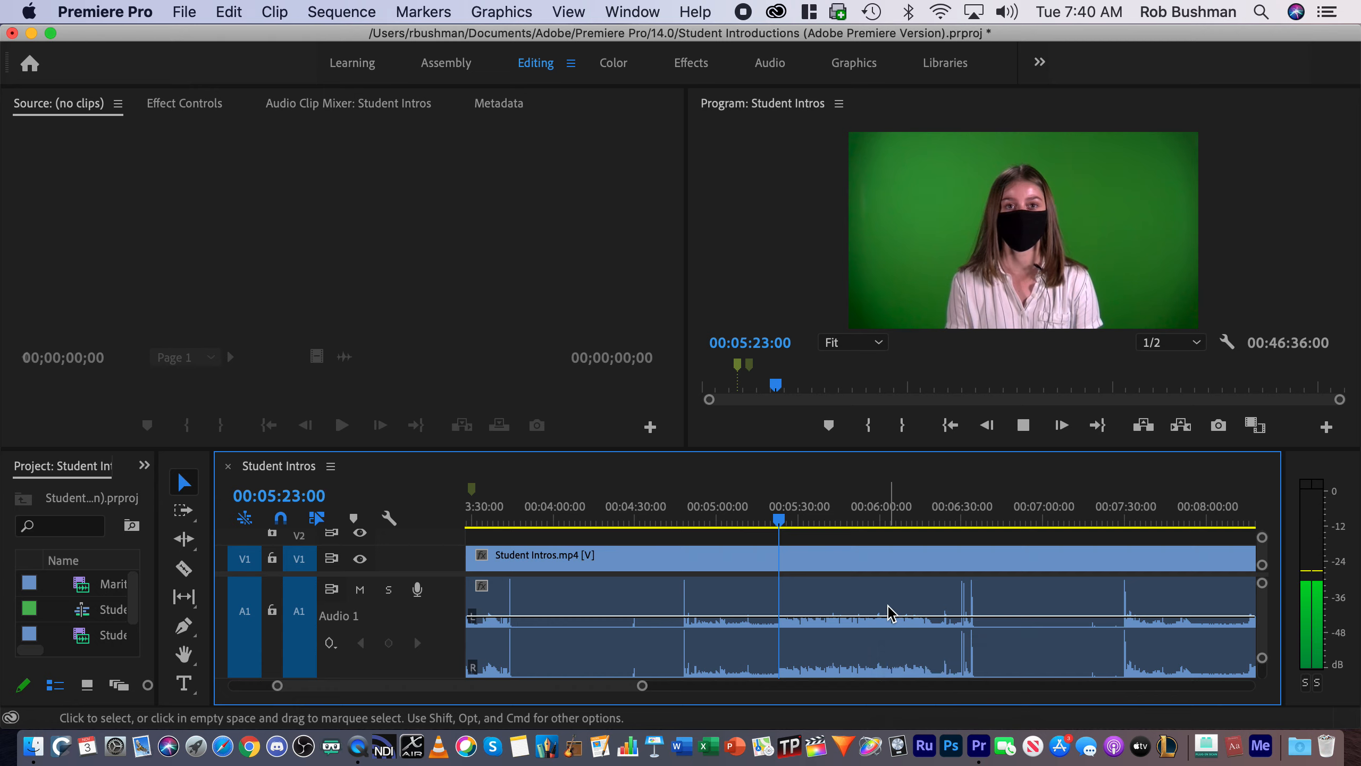
{"action": "key", "text": "k"}
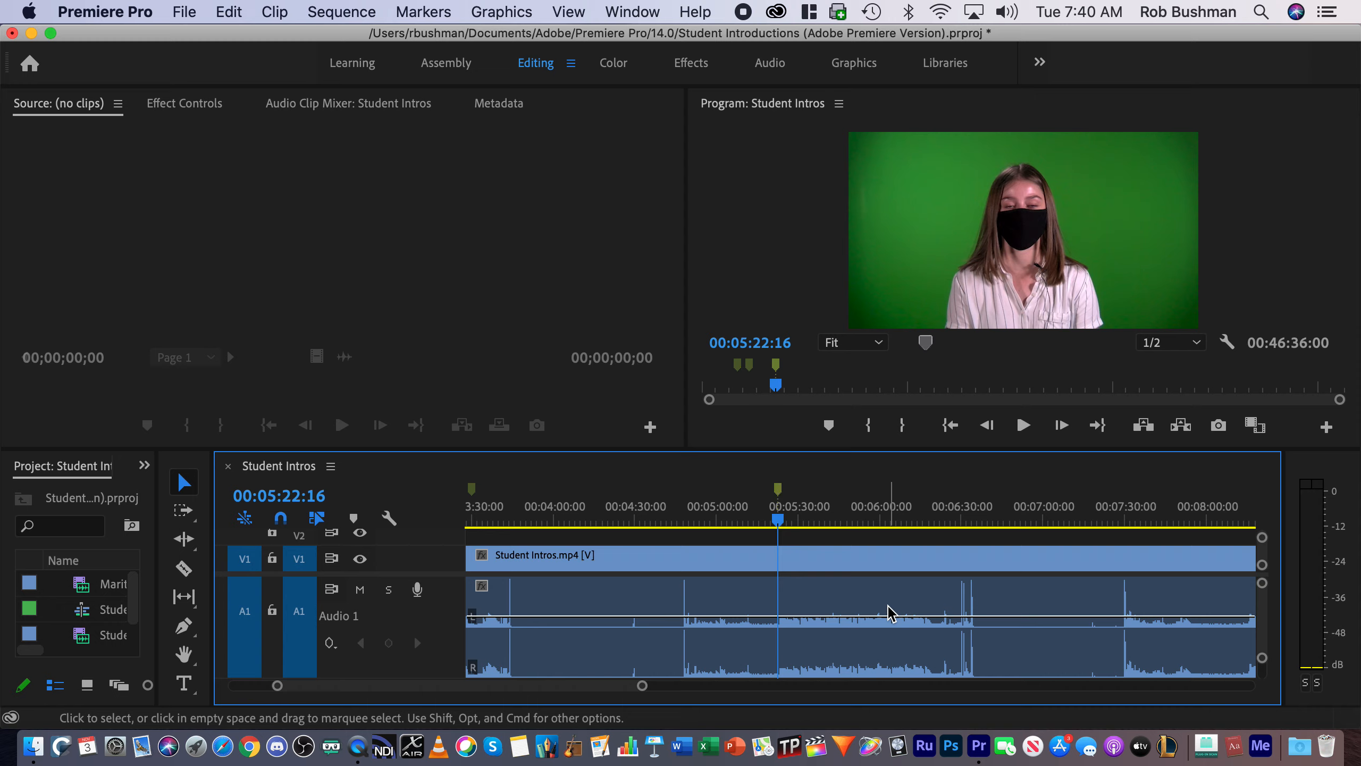
- Fast-forward through the second interview from the new marker and stop at about 00:06:16:05
{"action": "key", "text": "l"}
{"action": "key", "text": "l"}
{"action": "key", "text": "l"}
{"action": "key", "text": "l"}
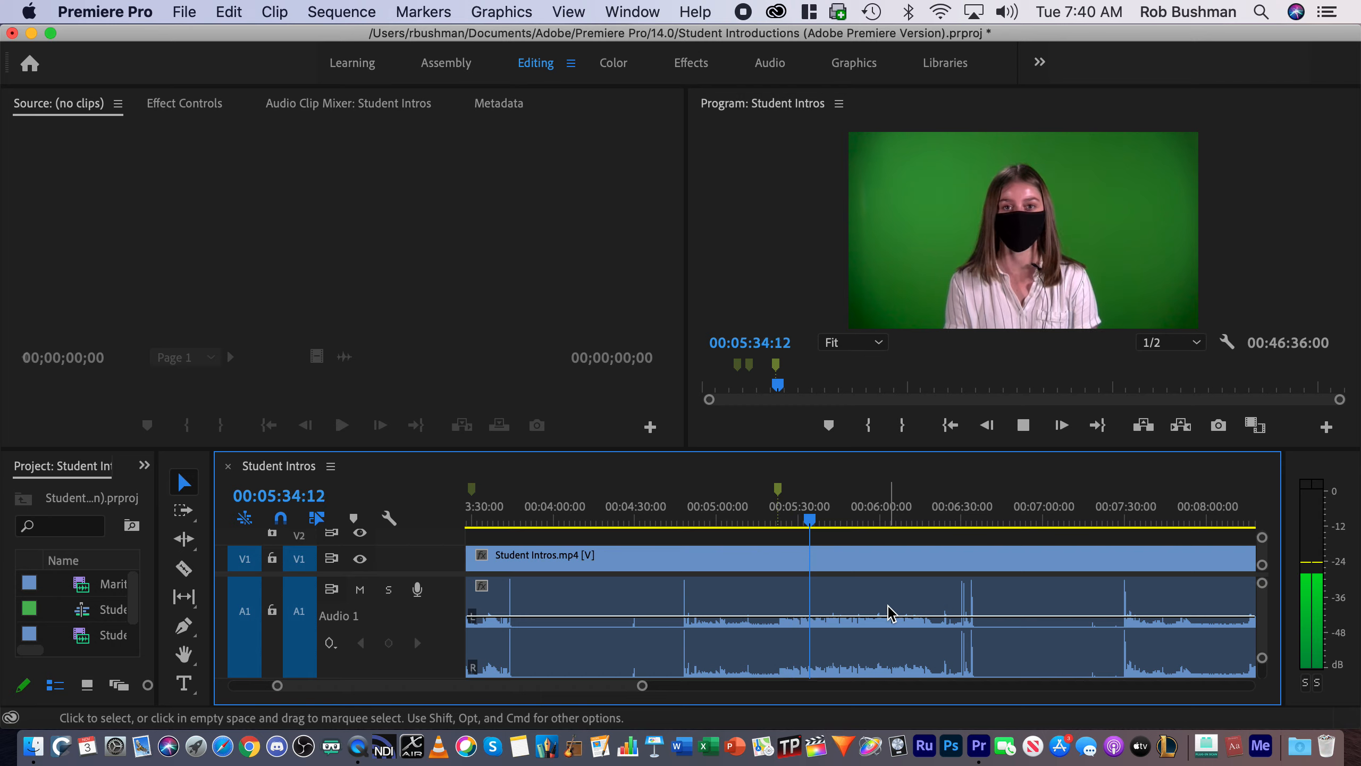
{"action": "key", "text": "l"}
{"action": "key", "text": "l"}
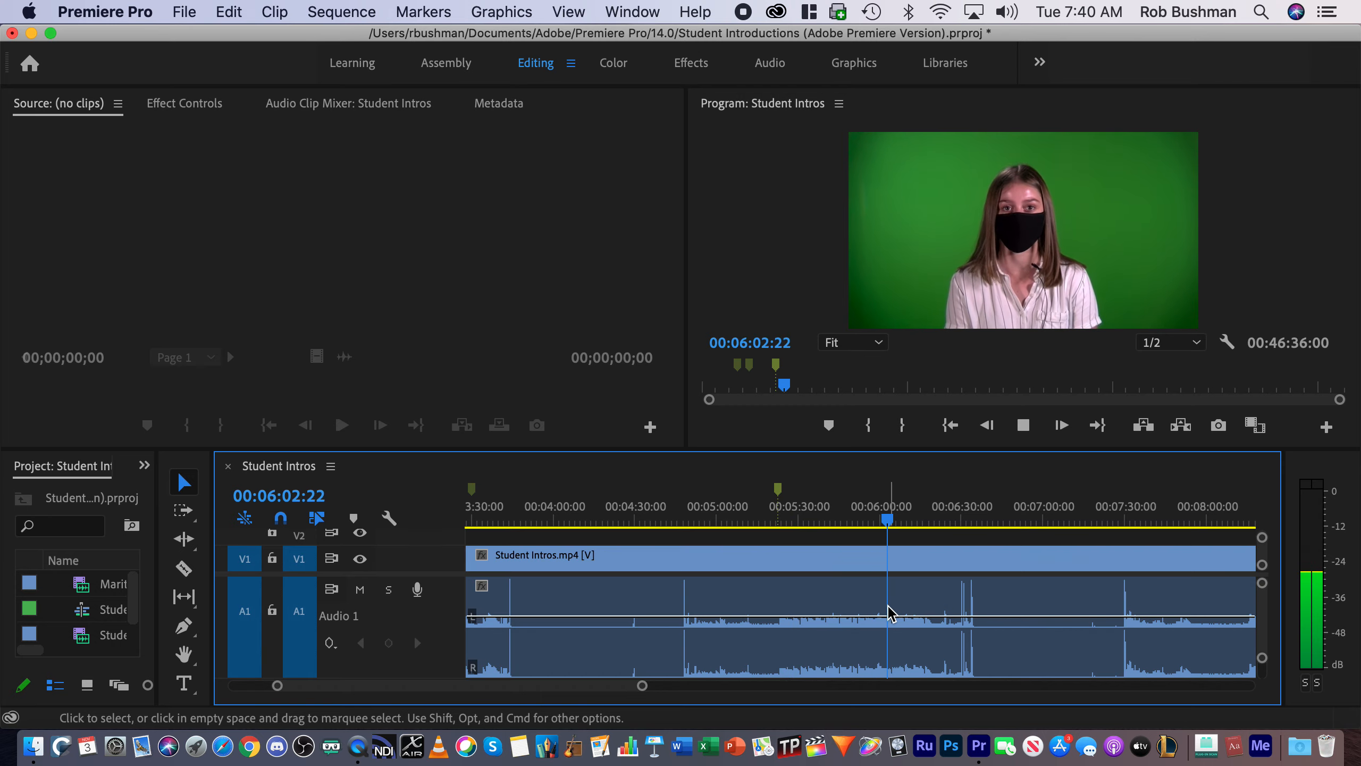
{"action": "key", "text": "k"}
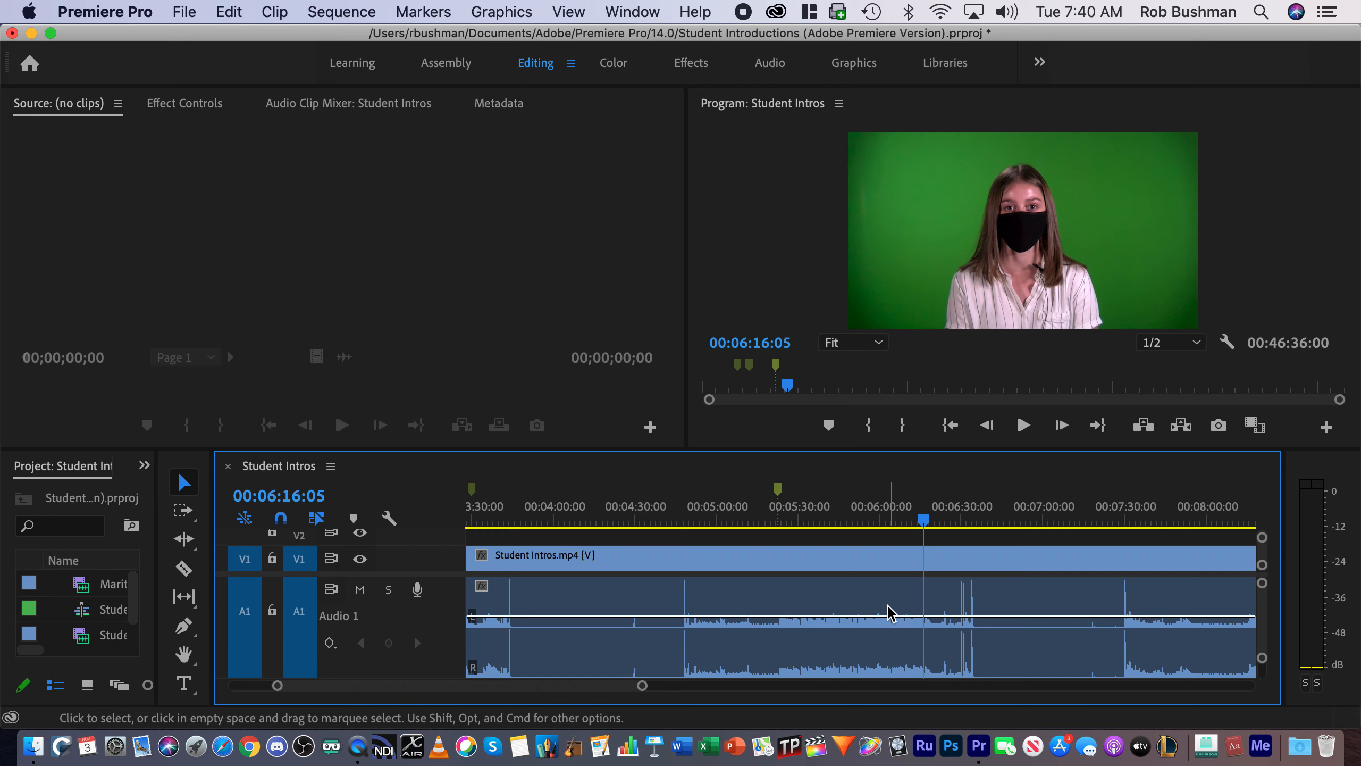
- Shuttle around the end of the second interview's answer and add a marker at 00:06:19:02
{"action": "key", "text": "l"}
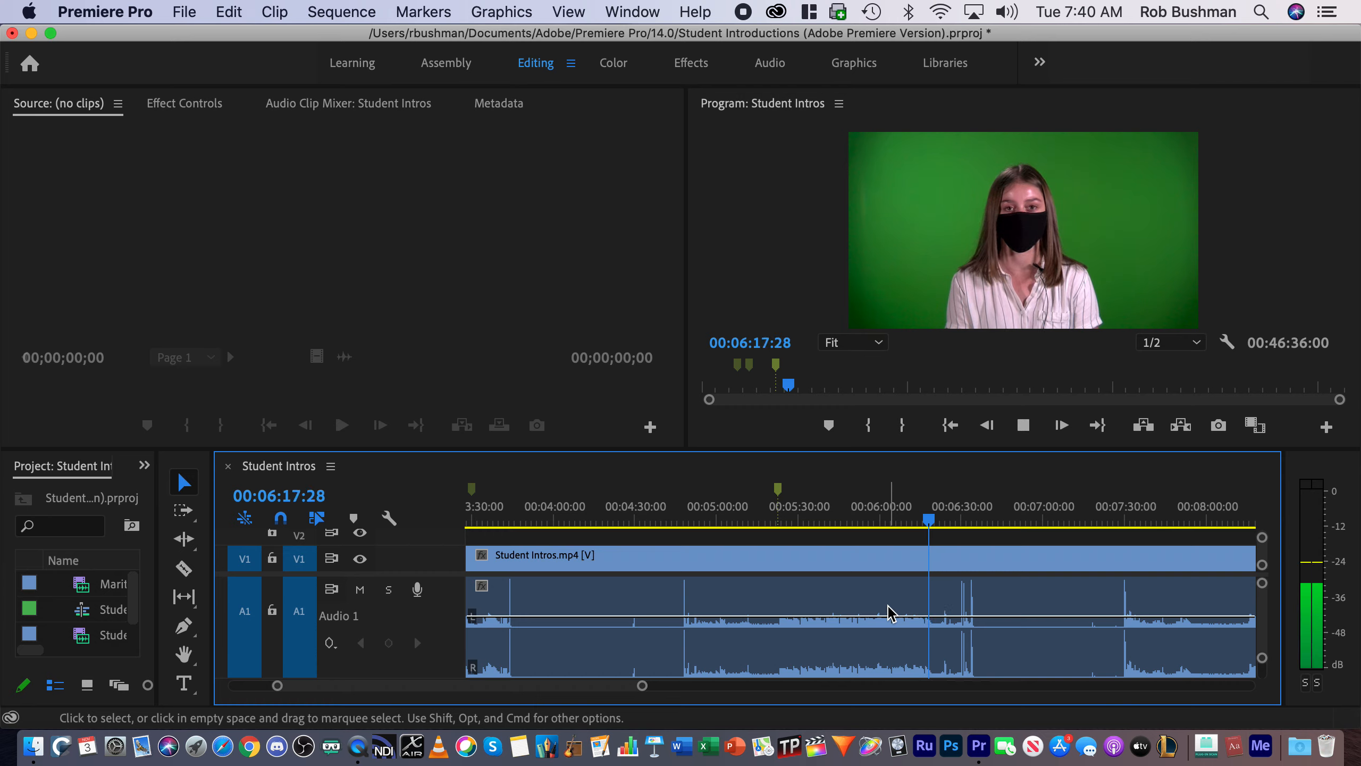
{"action": "key", "text": "k"}
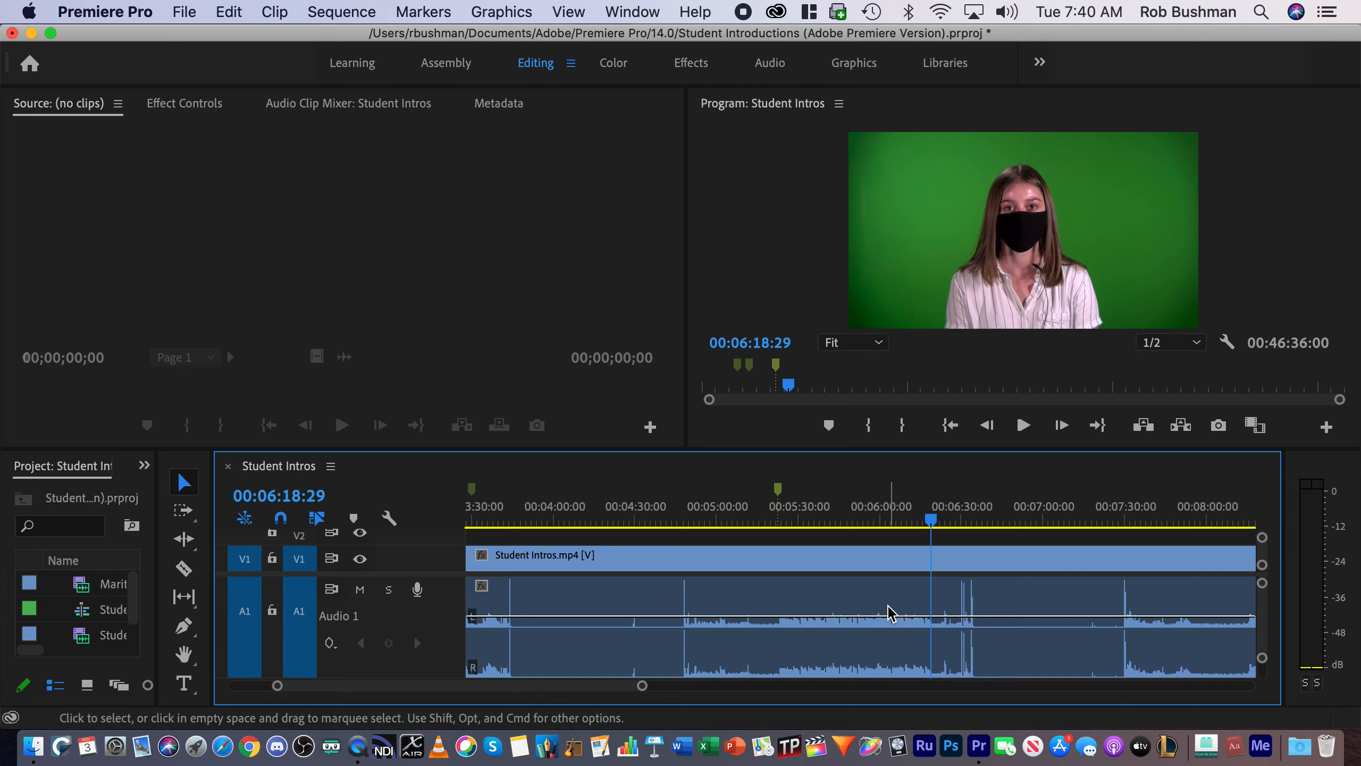
{"action": "key", "text": "j"}
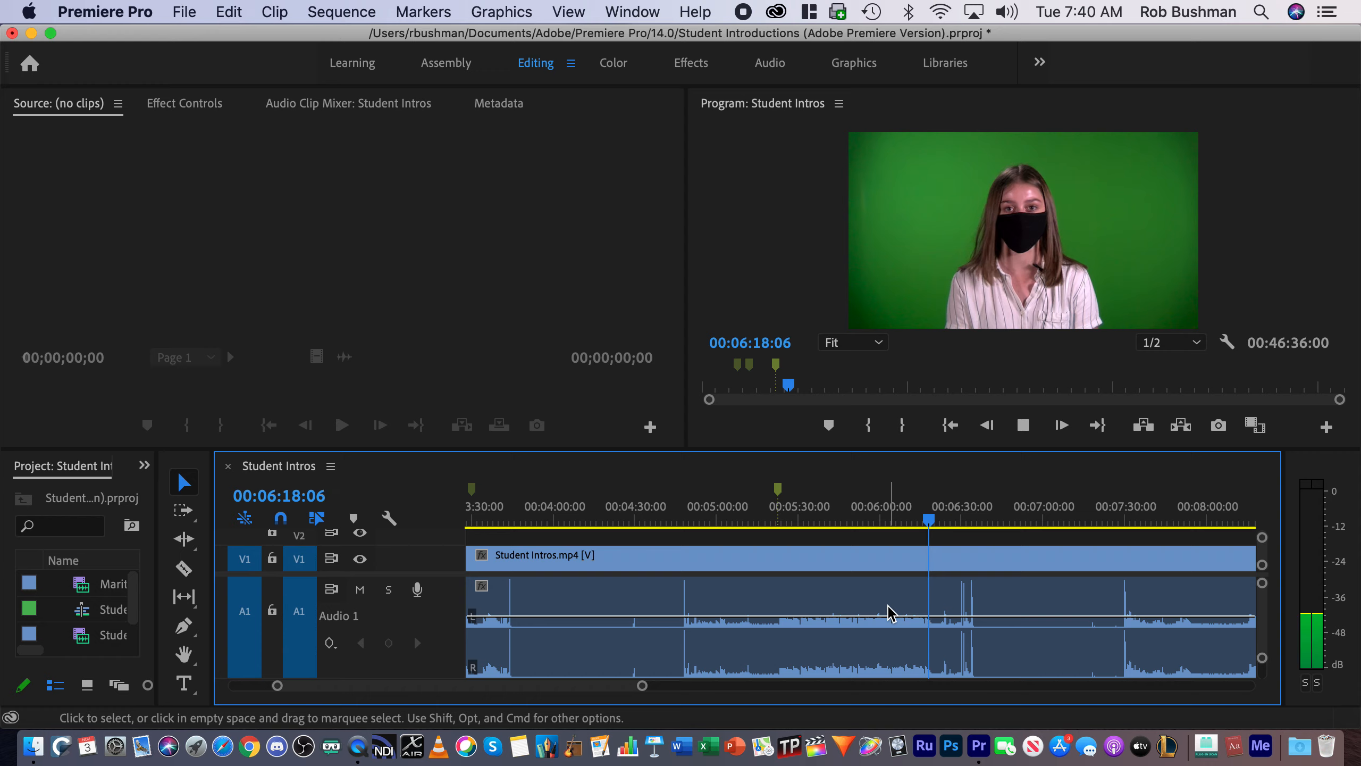
{"action": "key", "text": "k"}
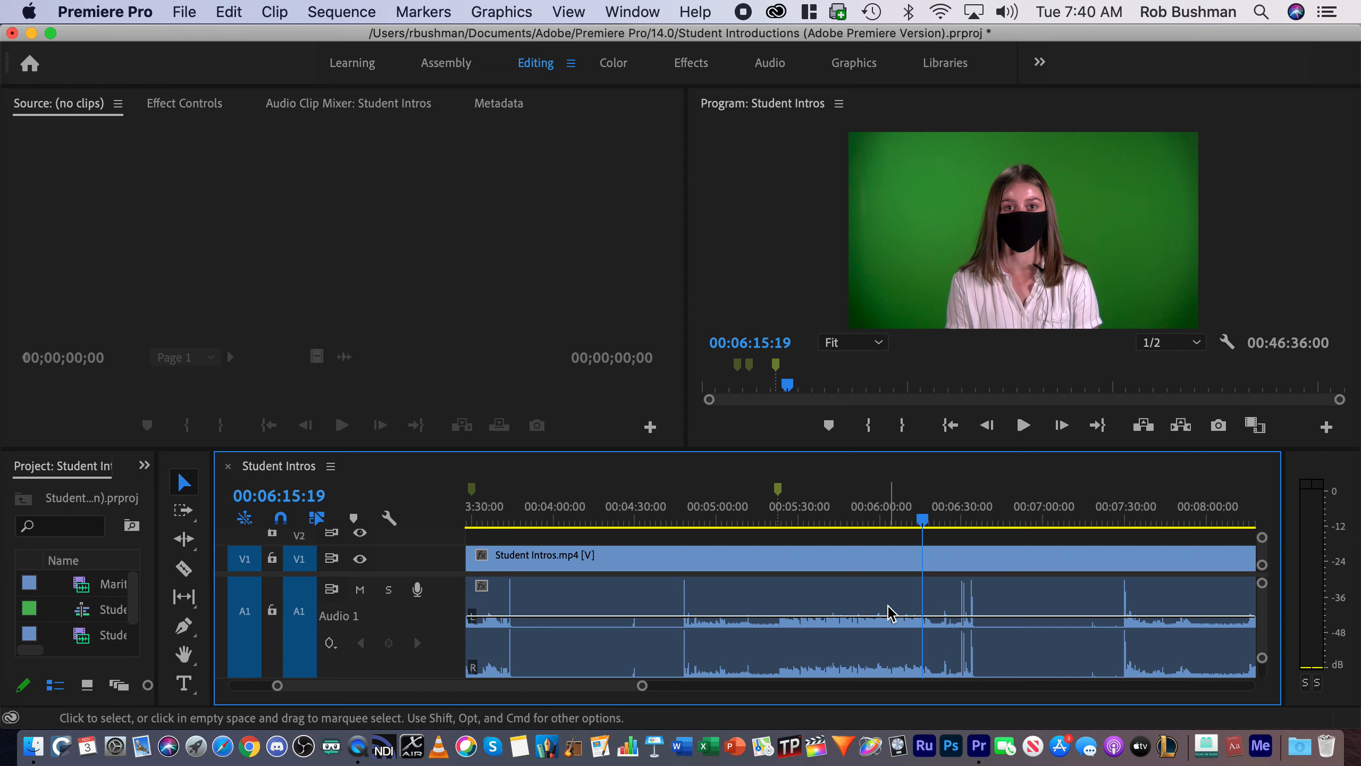
{"action": "key", "text": "l"}
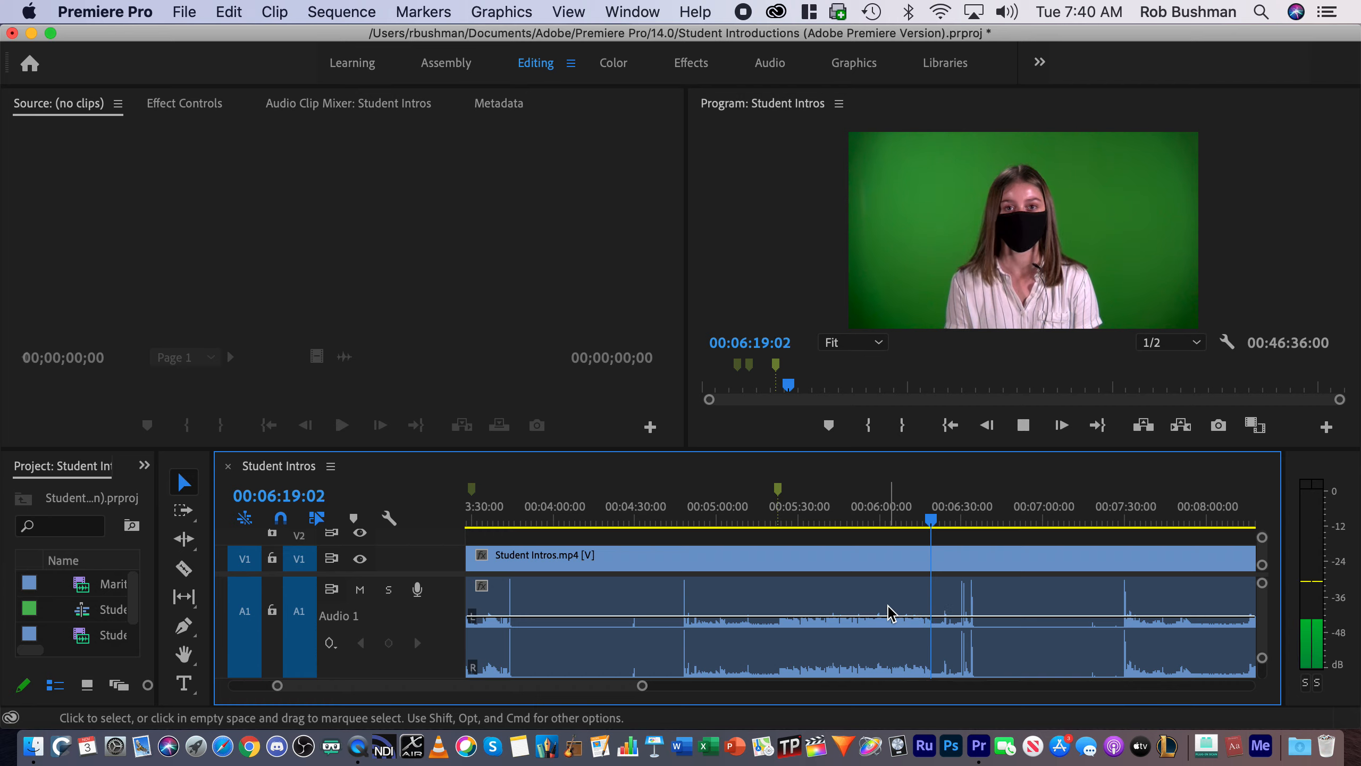
{"action": "key", "text": "k"}
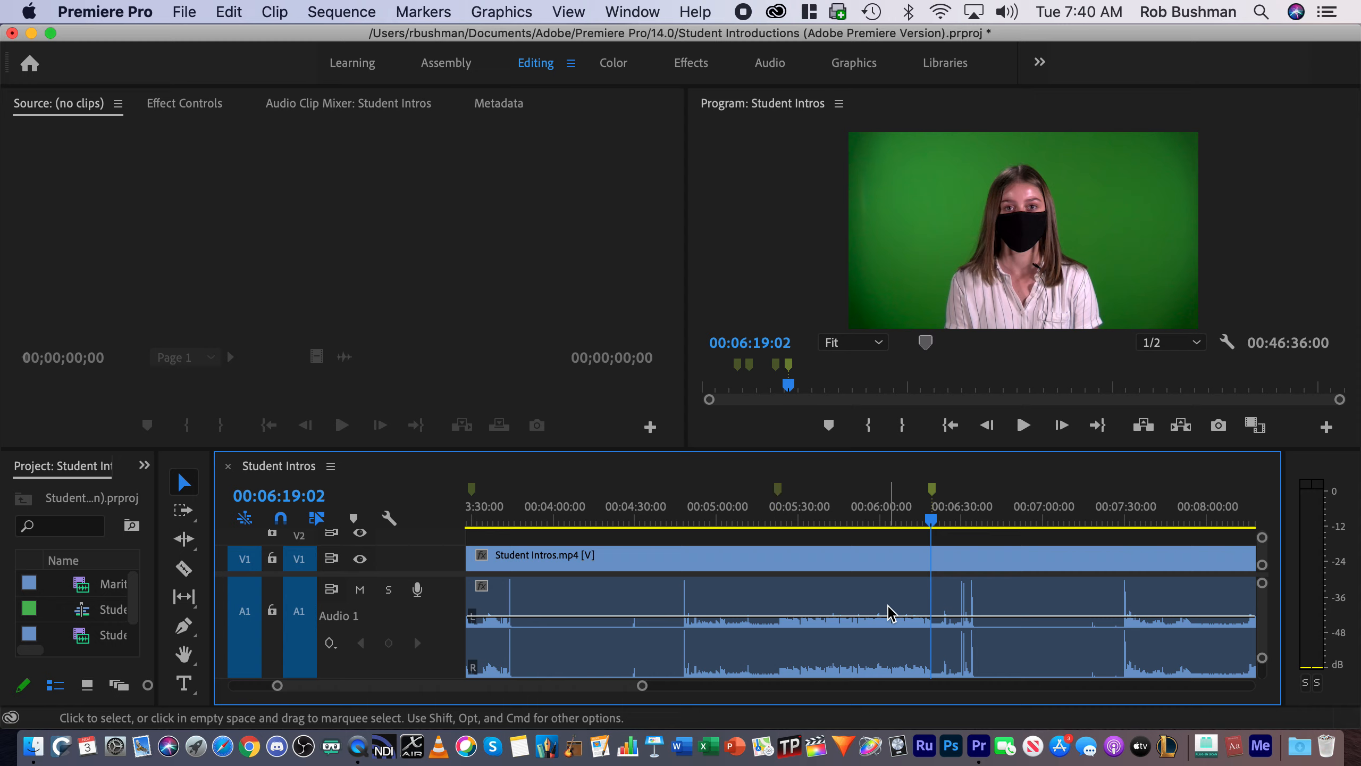
- Move the playhead to the third interview, play to about 00:08:43:21, and shuttle back to 00:08:42:28
{"action": "left_click_drag", "start_coordinate": [596, 688], "coordinate": [629, 687]}
{"action": "left_click", "coordinate": [626, 520]}
{"action": "left_click_drag", "start_coordinate": [629, 526], "coordinate": [894, 556]}
{"action": "key", "text": "space"}
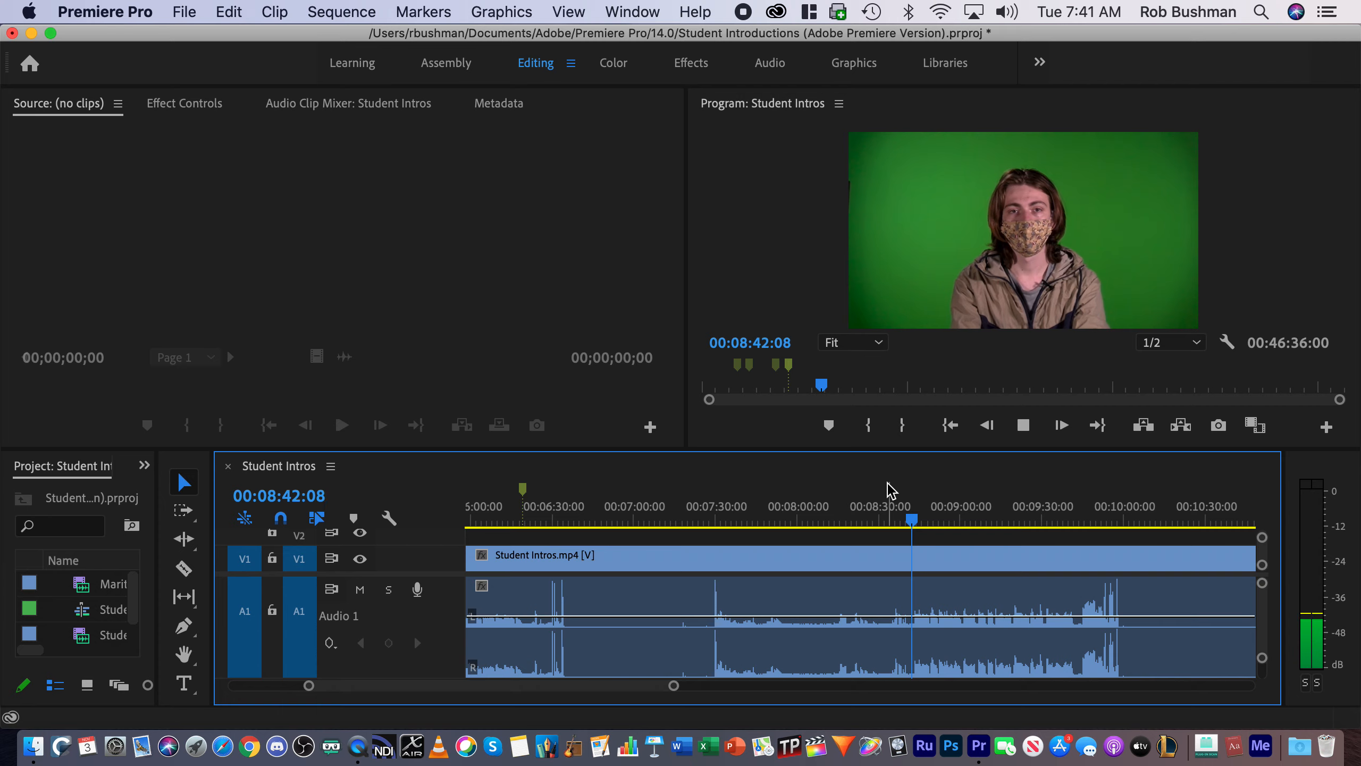
{"action": "key", "text": "space"}
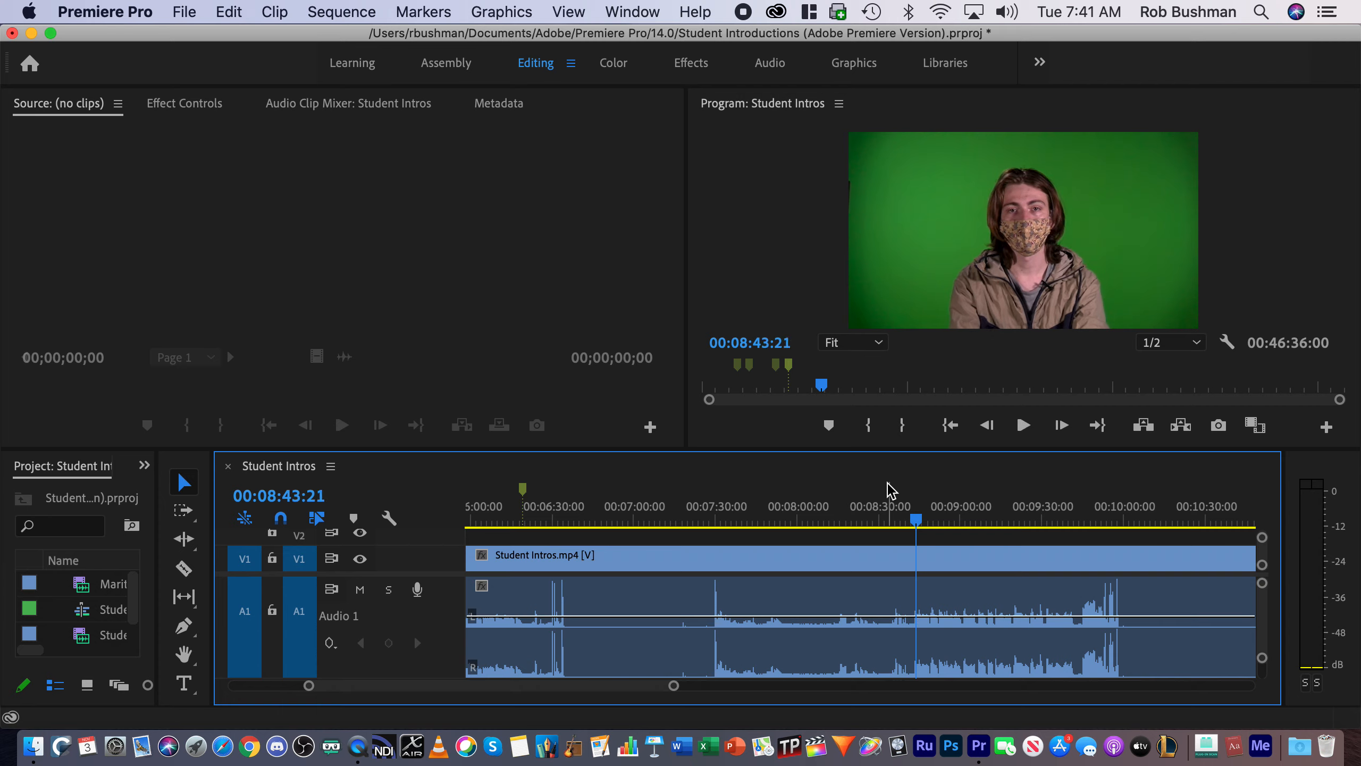
{"action": "key", "text": "j"}
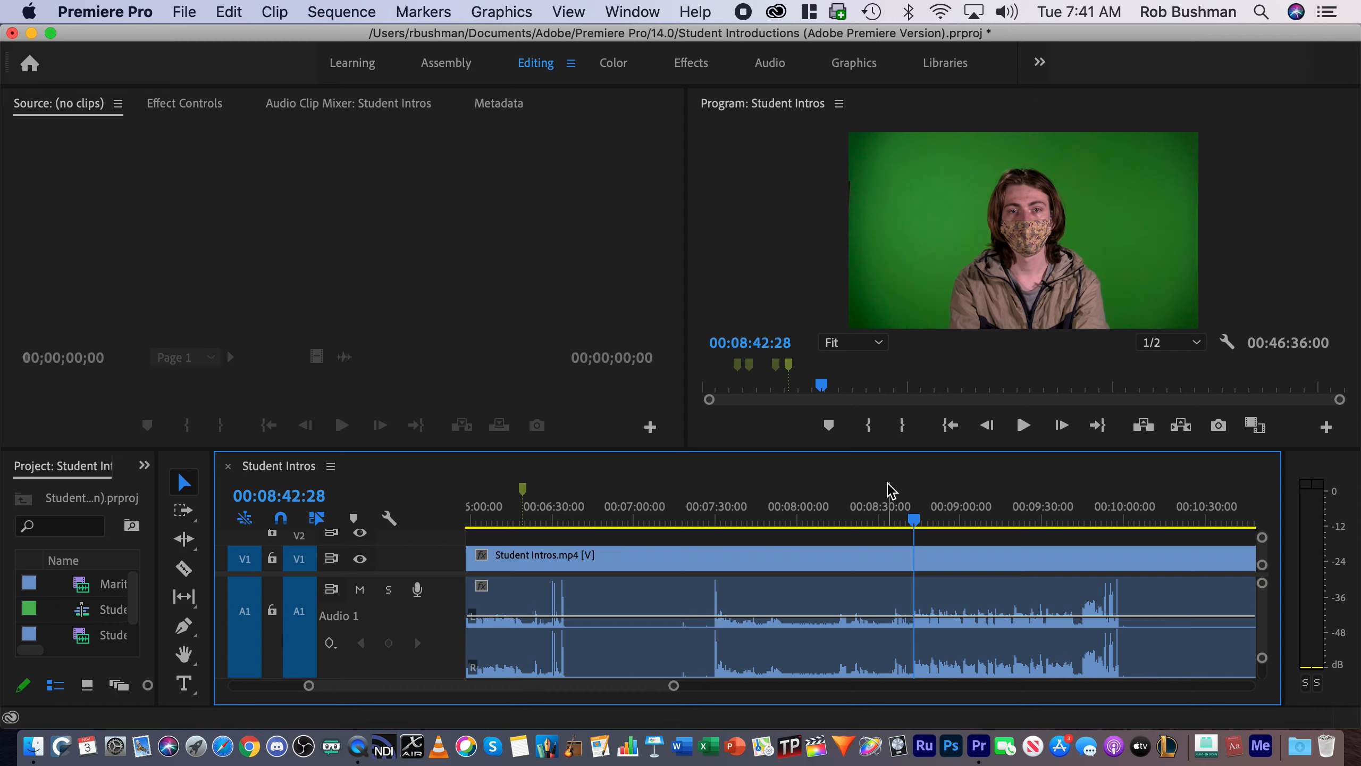
- Shuttle around the start of the third interview's answer and add a marker at 00:08:43:00
{"action": "left_click_drag", "start_coordinate": [674, 686], "coordinate": [592, 693]}
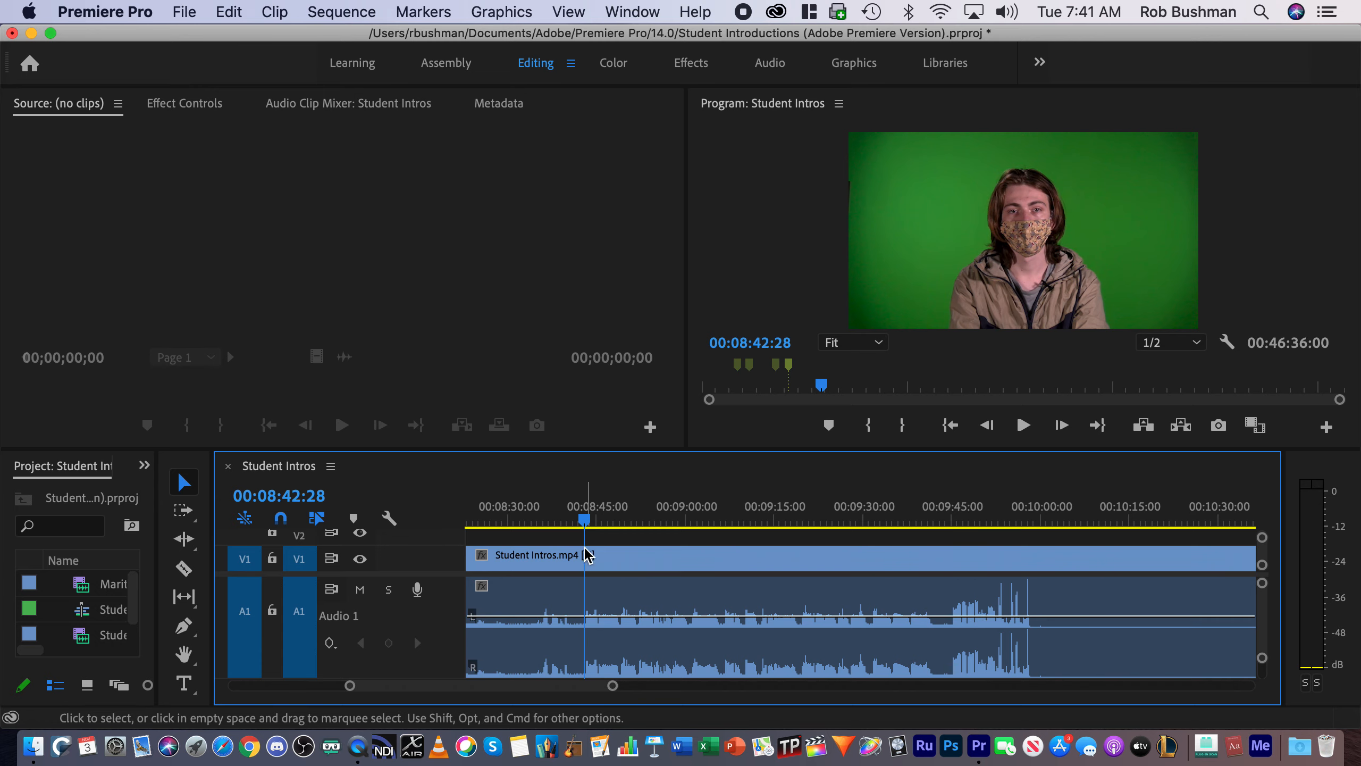
{"action": "left_click_drag", "start_coordinate": [584, 521], "coordinate": [579, 528]}
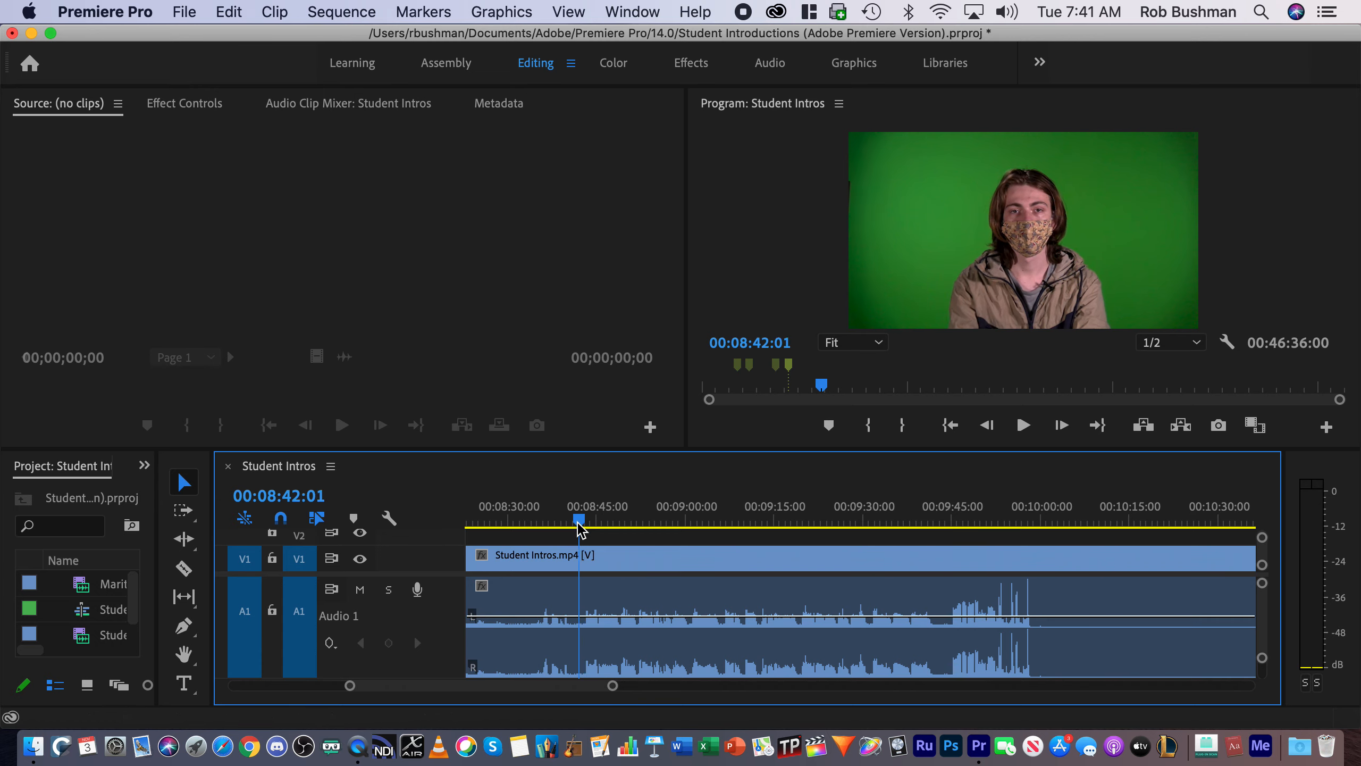
{"action": "key", "text": "space"}
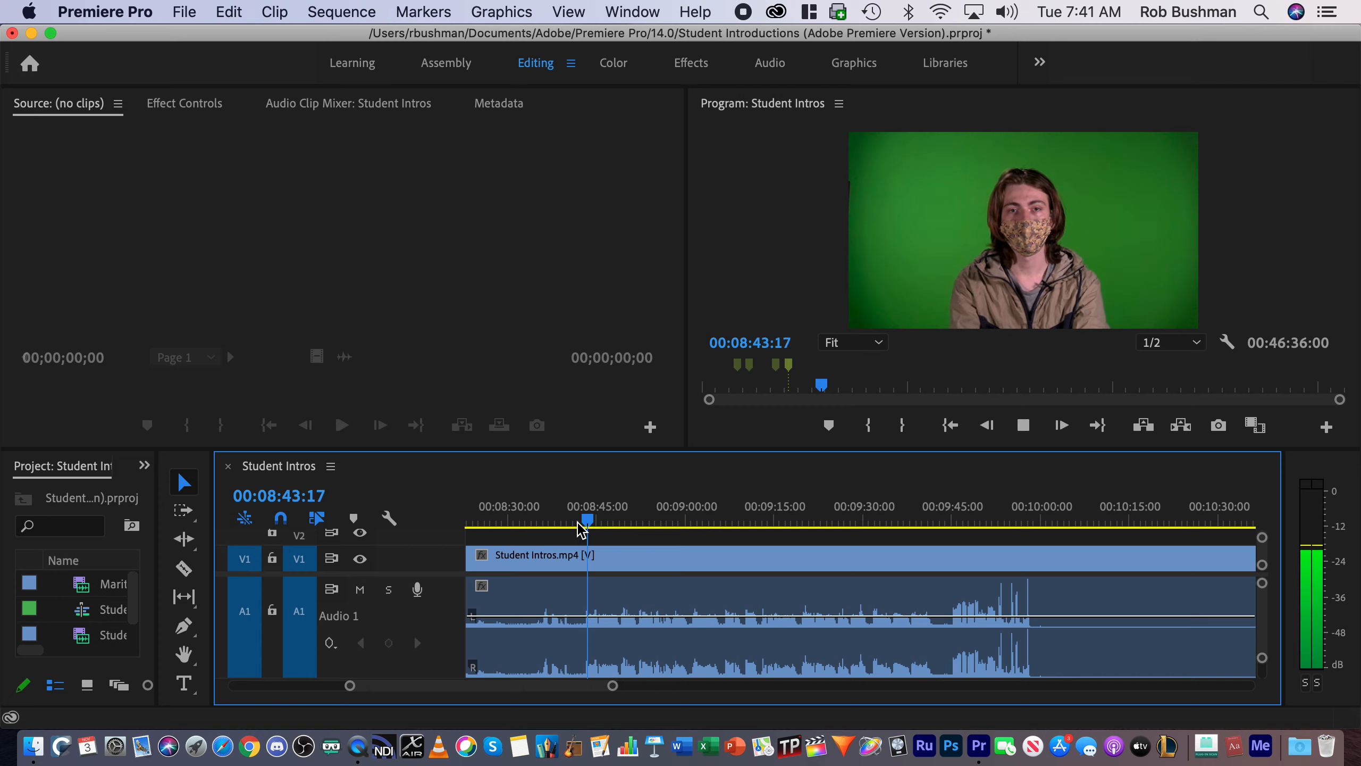
{"action": "key", "text": "j"}
{"action": "key", "text": "k"}
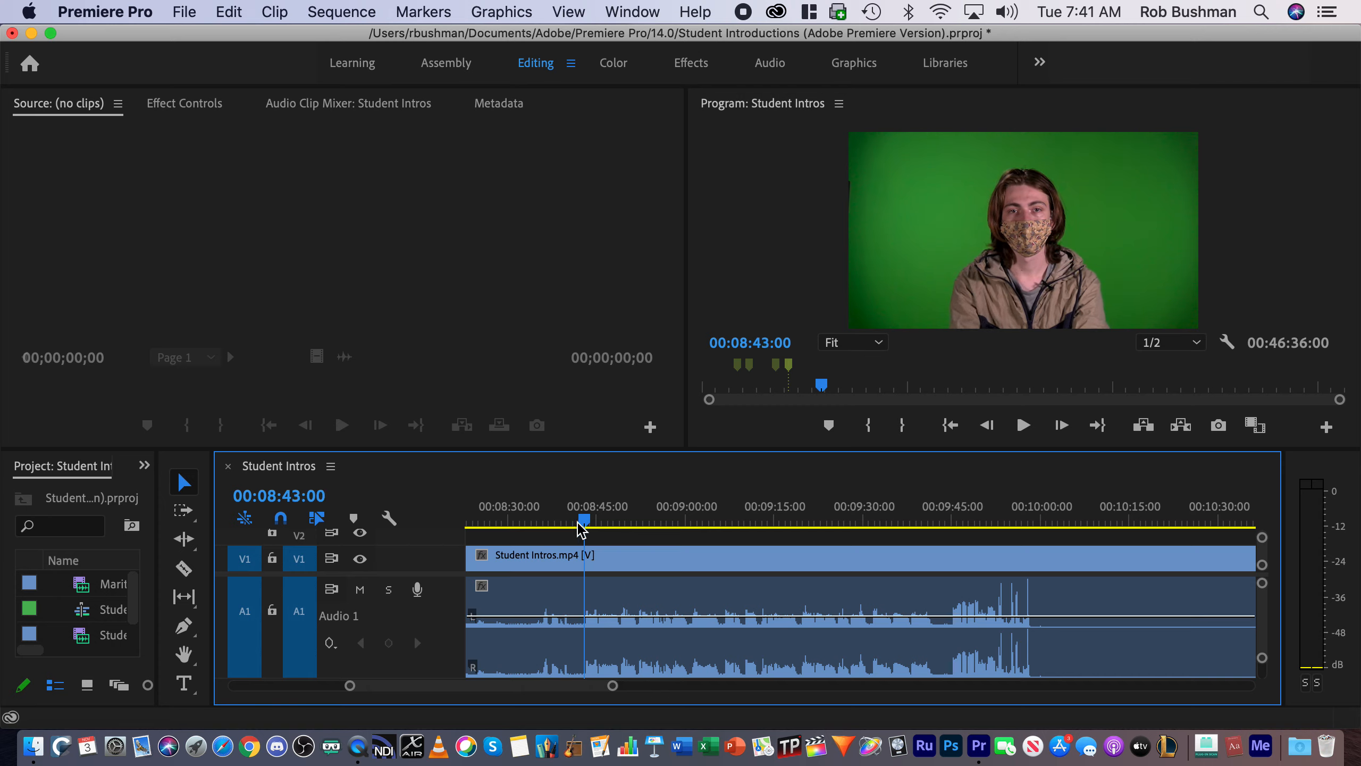
- Fast-forward through the third interview's answer, stop where it ends, and add a marker at 00:09:41:26
{"action": "key", "text": "space"}
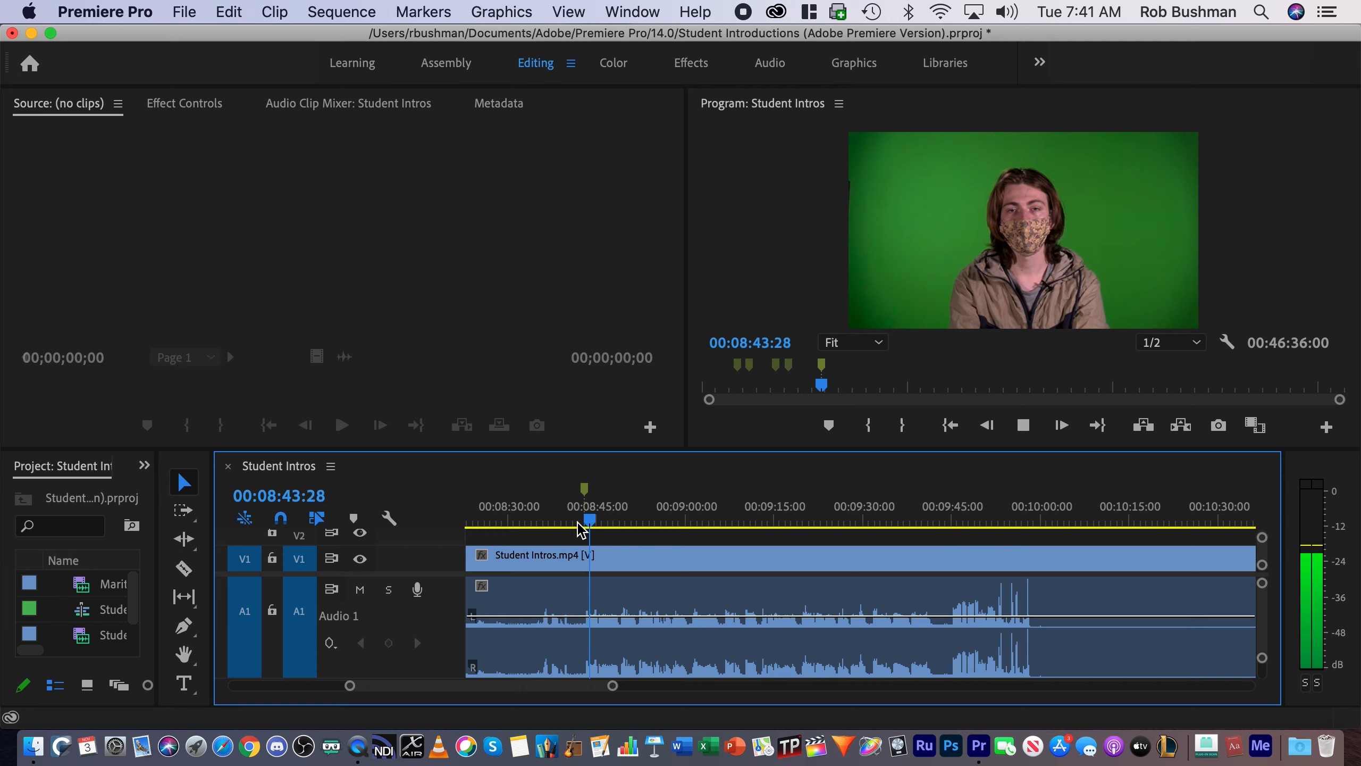
{"action": "key", "text": "l"}
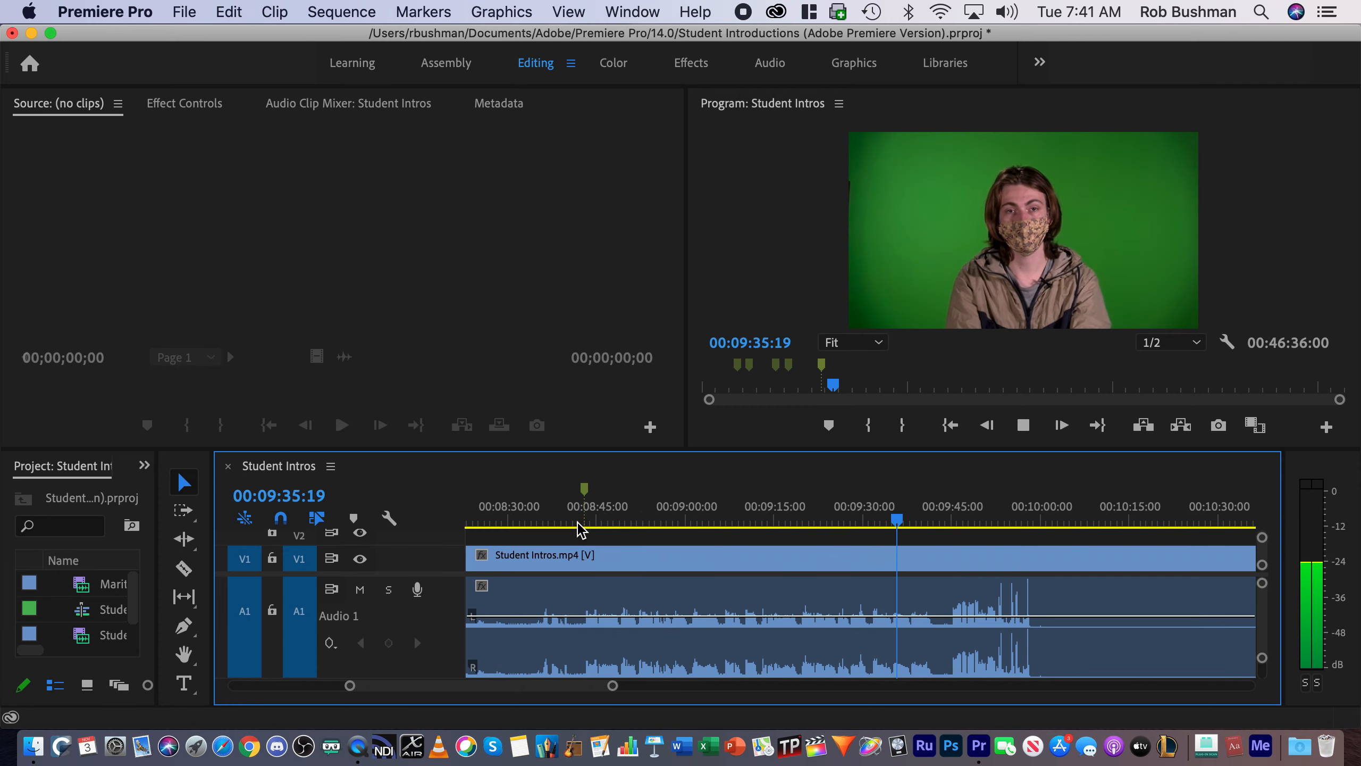
{"action": "key", "text": "k"}
{"action": "key", "text": "space"}
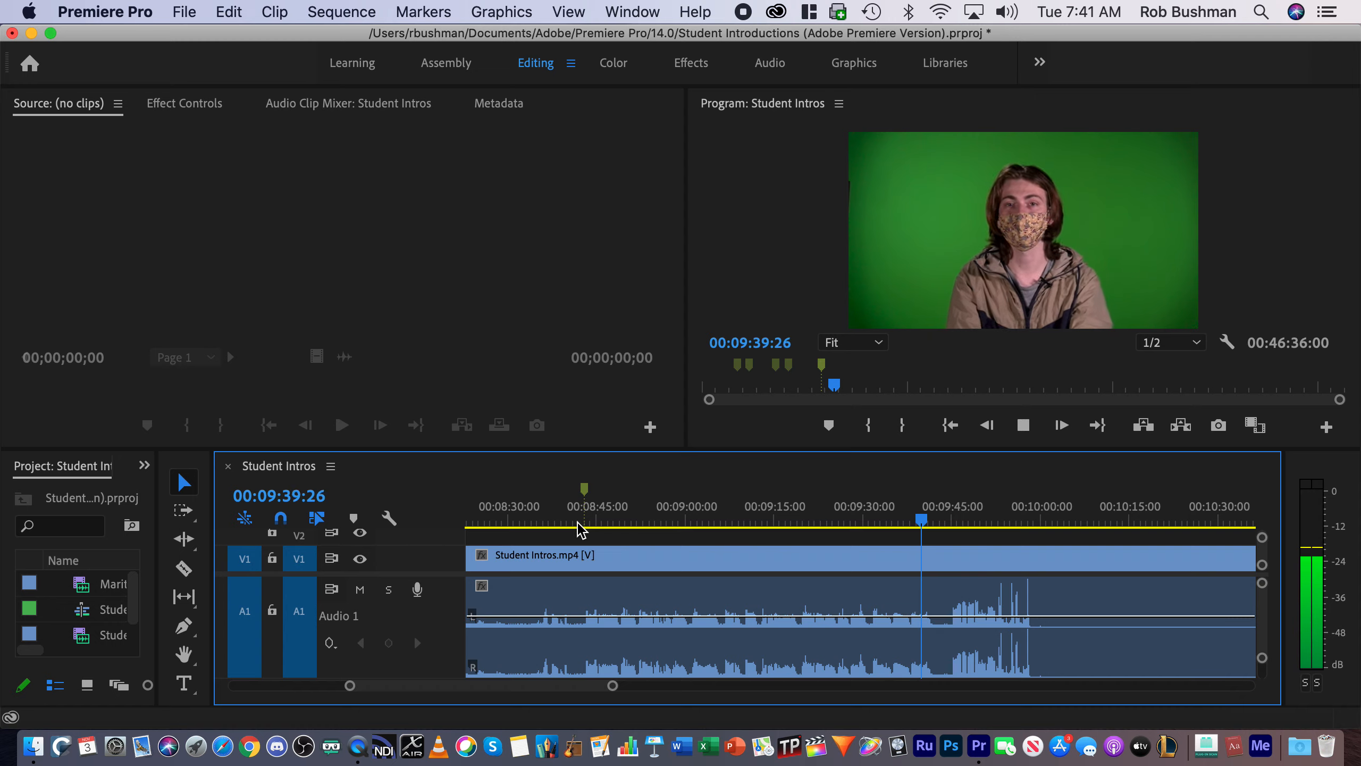
{"action": "key", "text": "space"}
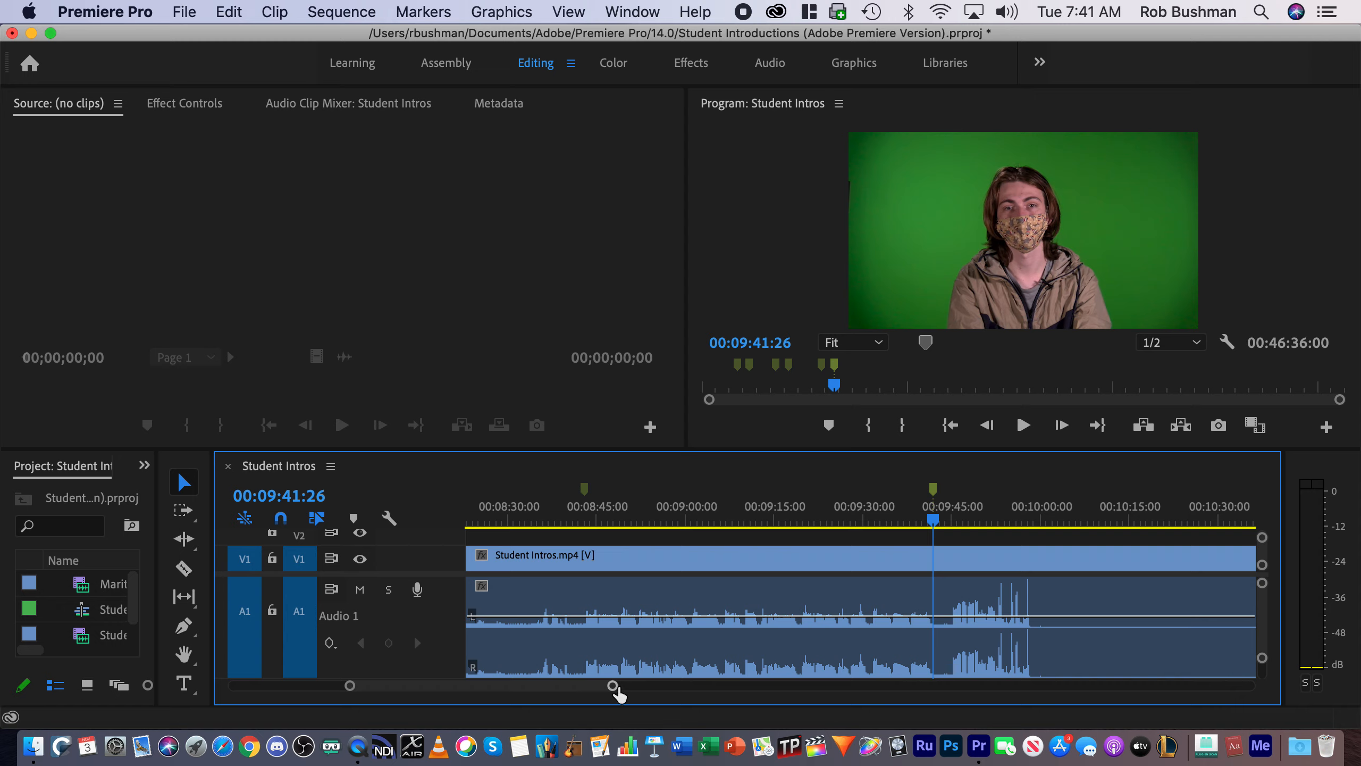
- Fit the whole sequence in the timeline and scrub from the first marked answer to the third
{"action": "left_click_drag", "start_coordinate": [614, 687], "coordinate": [640, 677]}
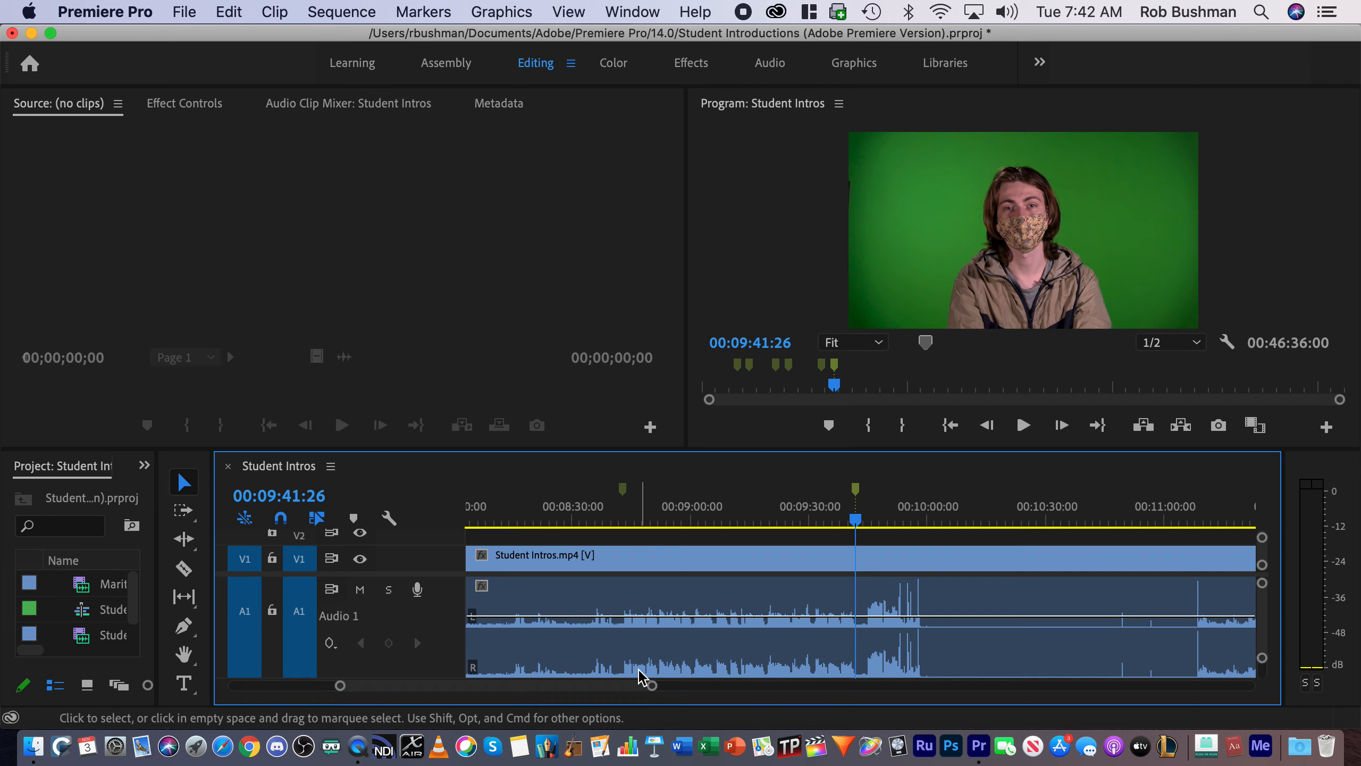
{"action": "key", "text": "backslash"}
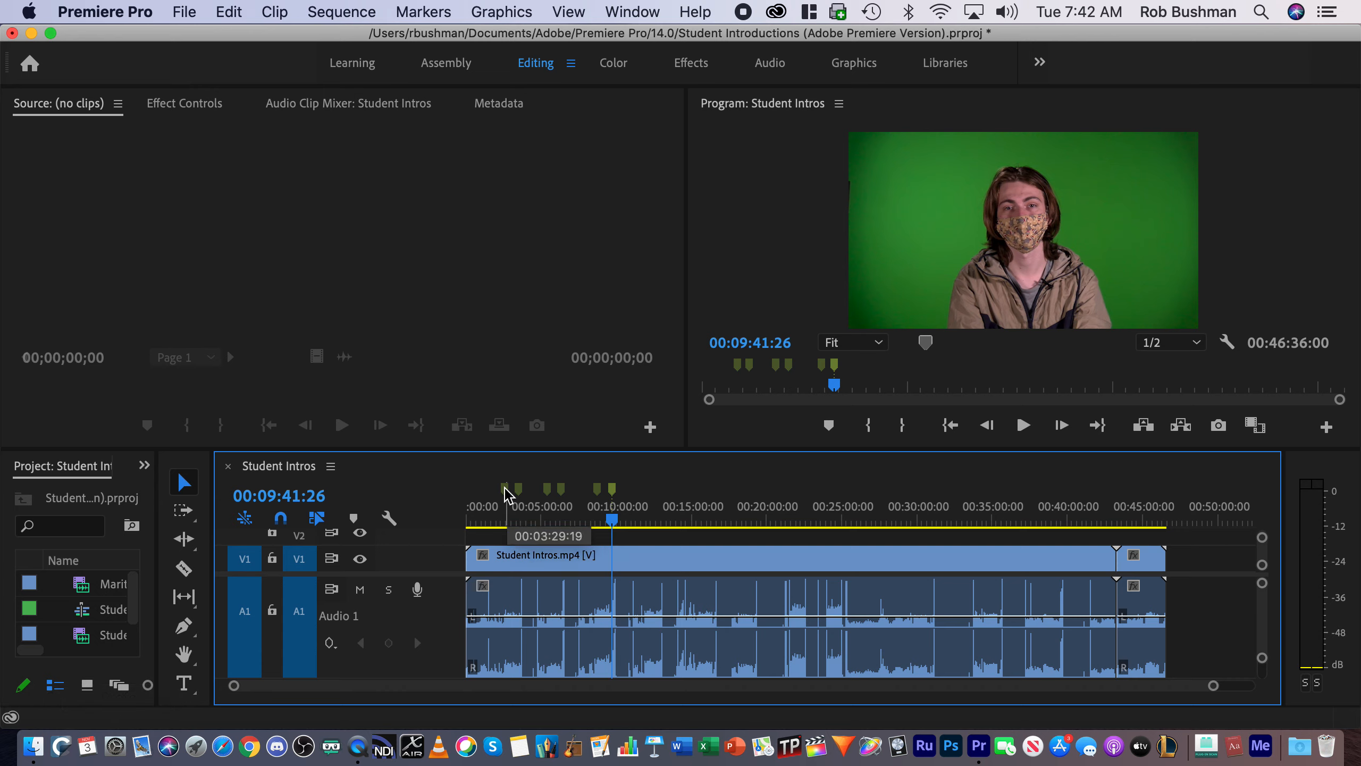
{"action": "left_click", "coordinate": [512, 521]}
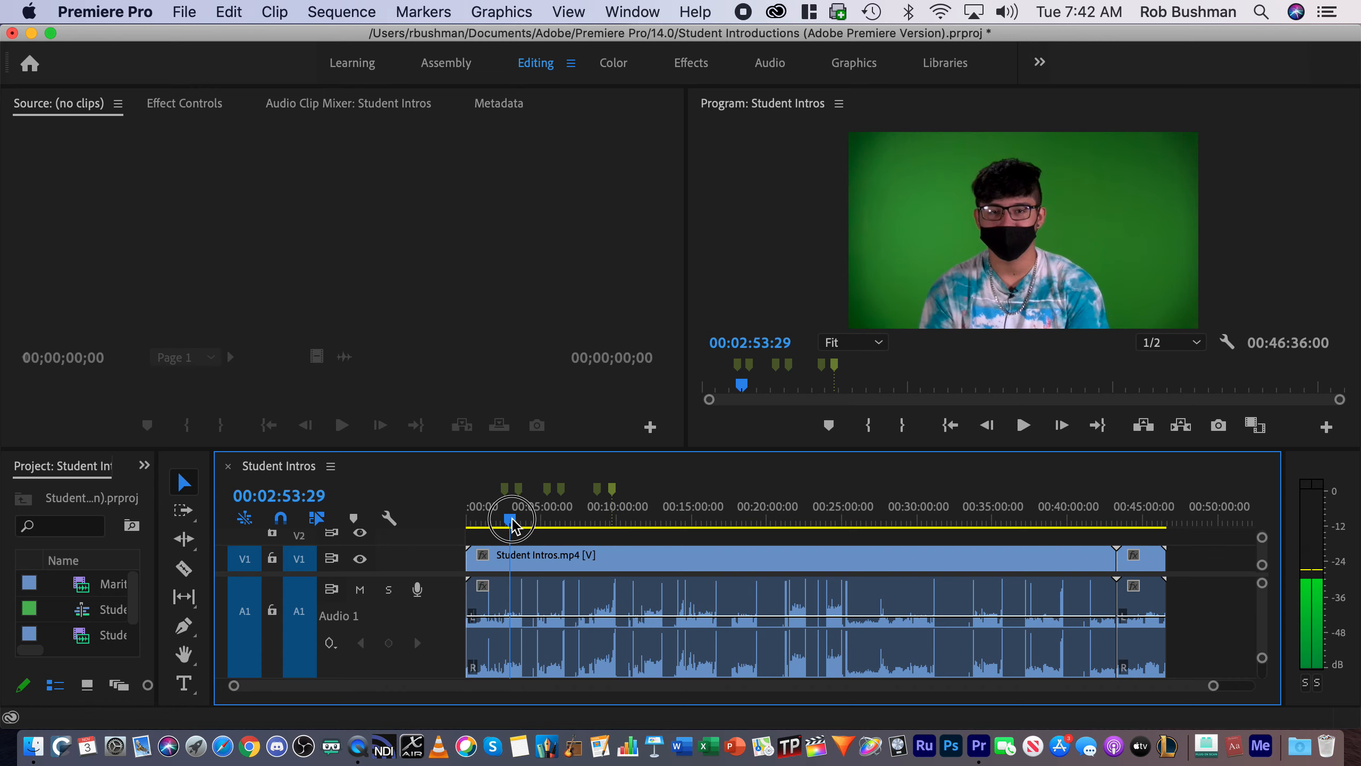
{"action": "left_click_drag", "start_coordinate": [512, 521], "coordinate": [604, 518]}
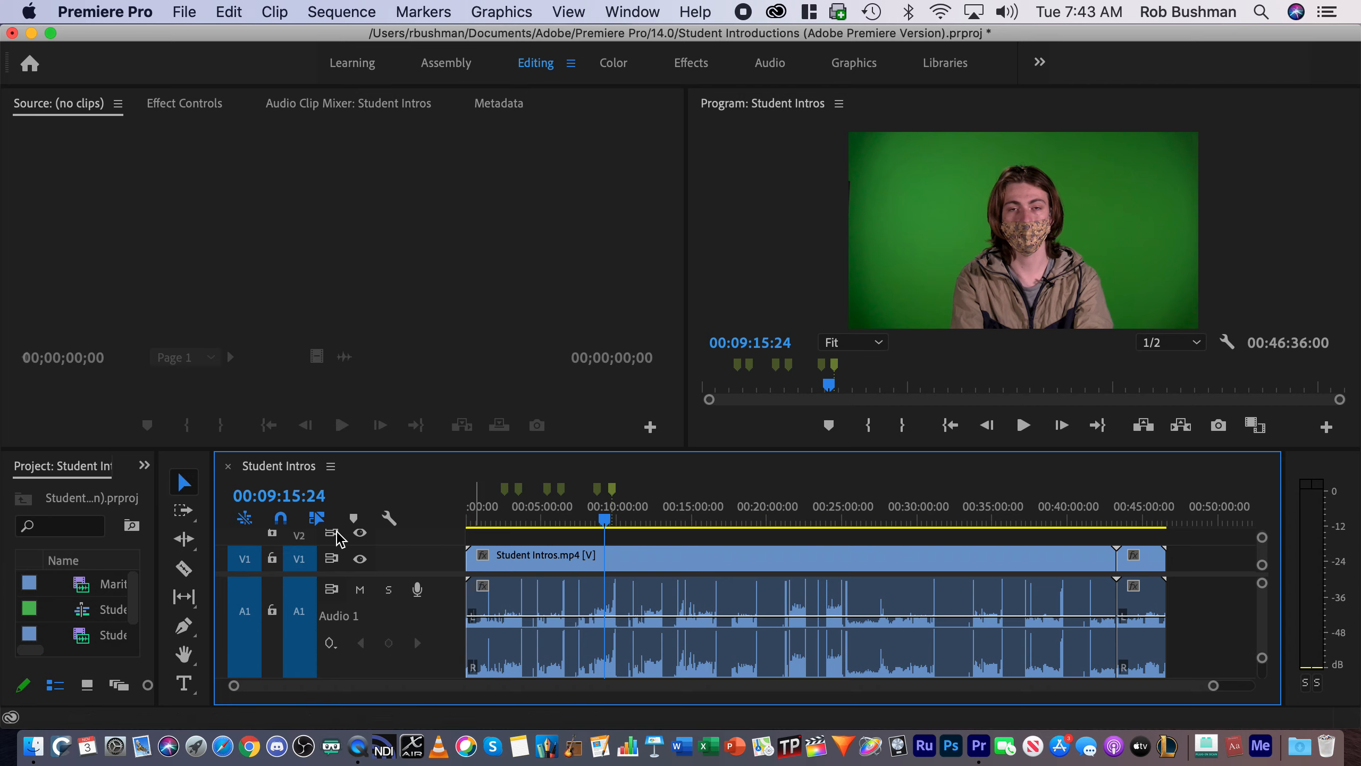
- Cut the Student Intros.mp4 clip with the Razor tool at each of the six answer markers
{"action": "left_click", "coordinate": [186, 569]}
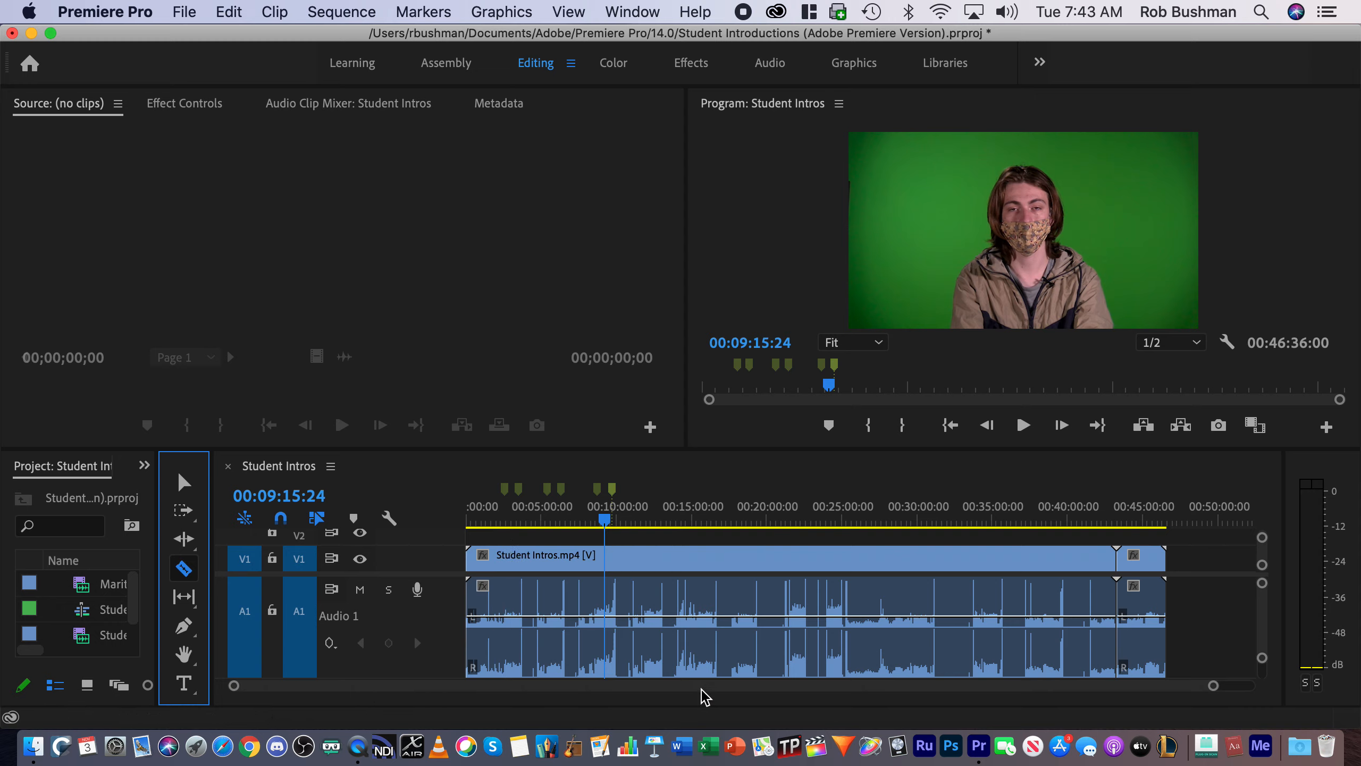
{"action": "left_click_drag", "start_coordinate": [1212, 686], "coordinate": [1205, 686]}
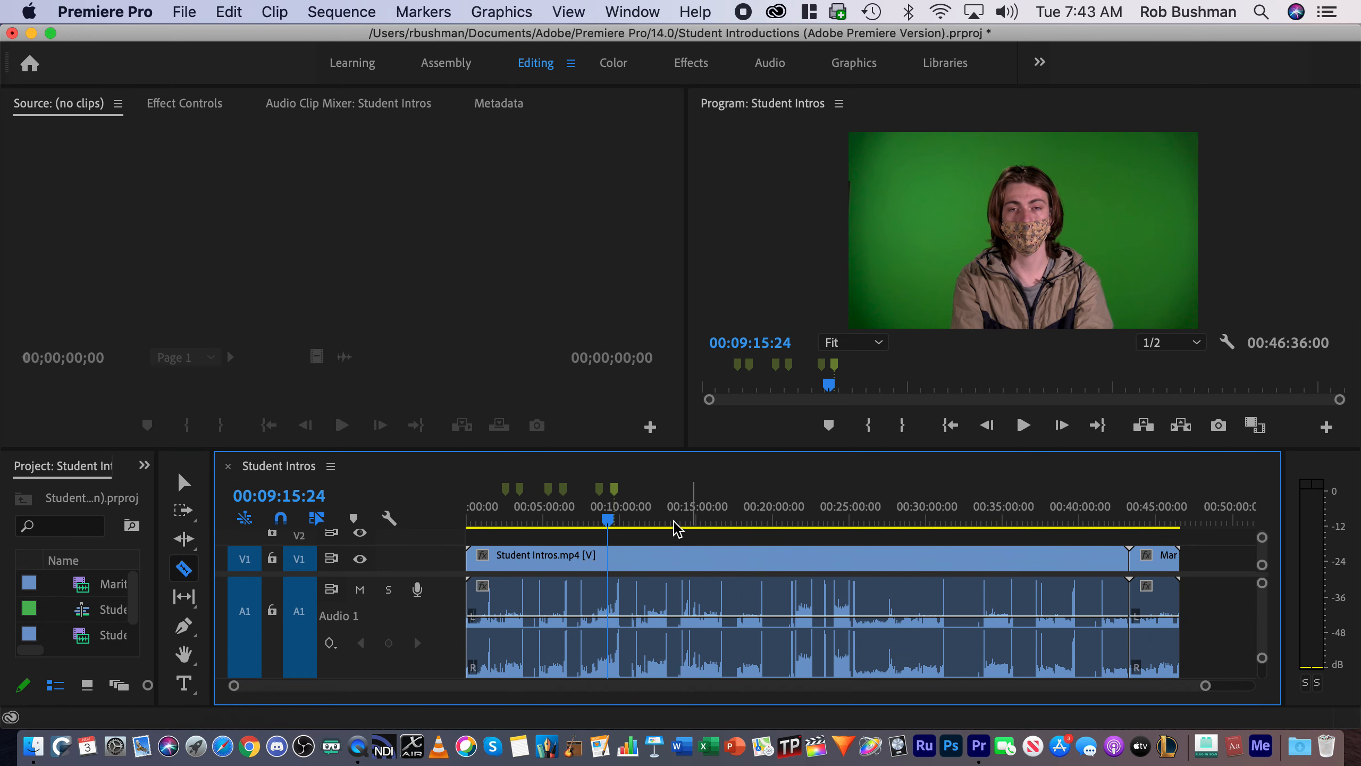
{"action": "left_click", "coordinate": [502, 520]}
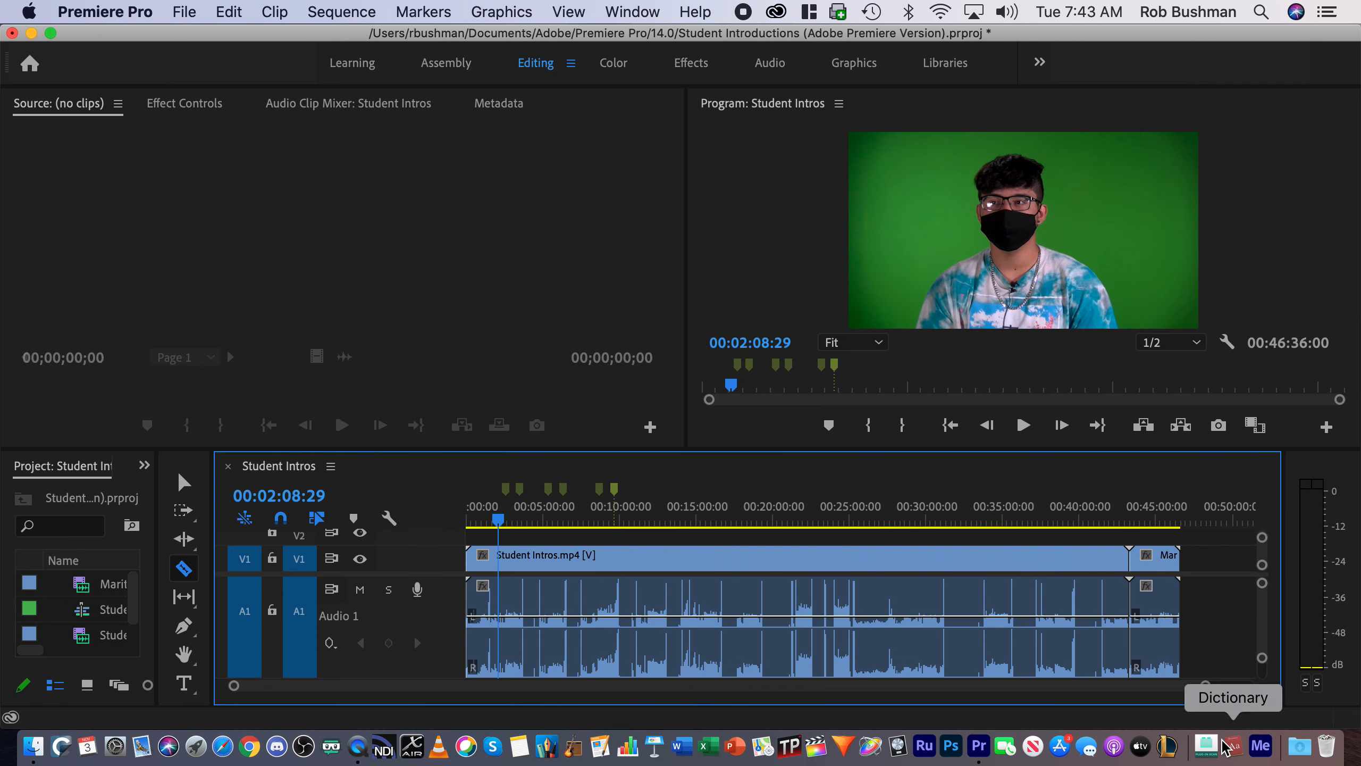
{"action": "left_click_drag", "start_coordinate": [1203, 686], "coordinate": [973, 687]}
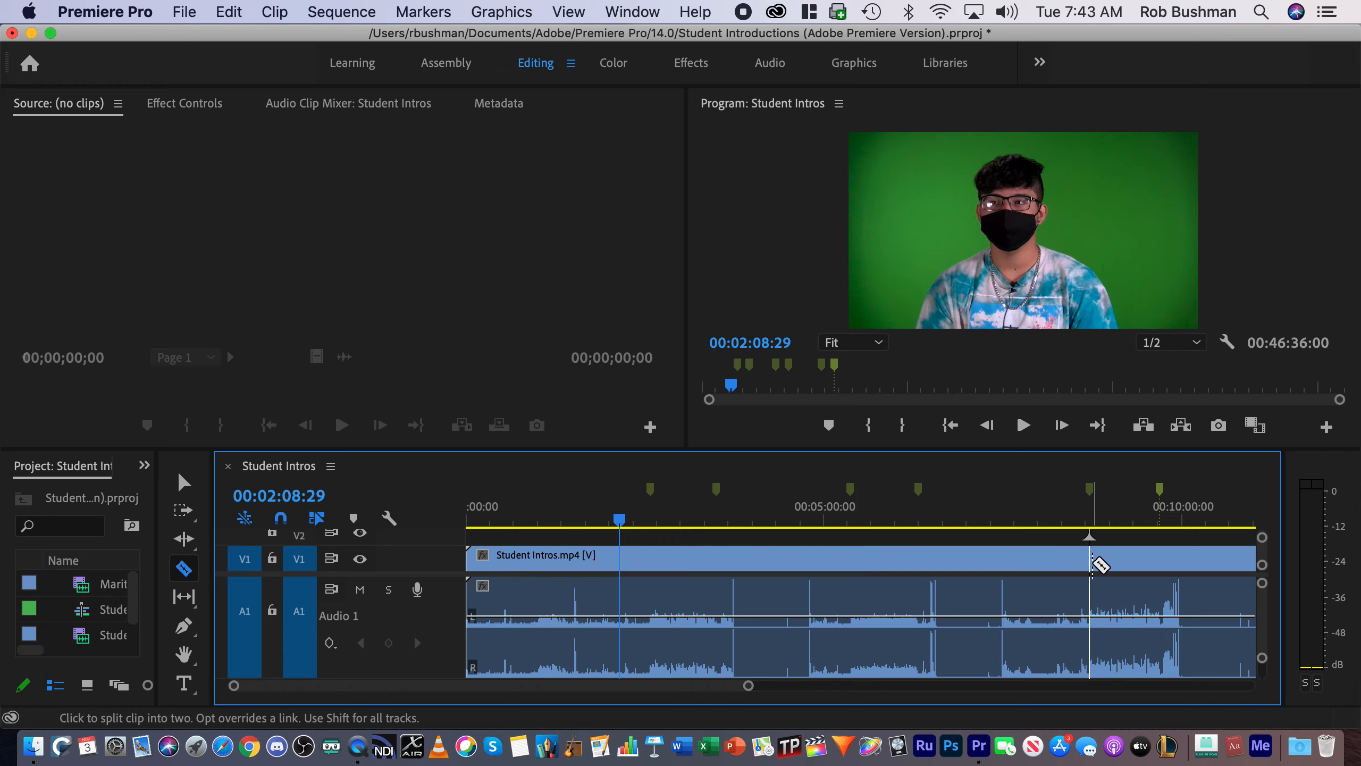
{"action": "left_click", "coordinate": [650, 563]}
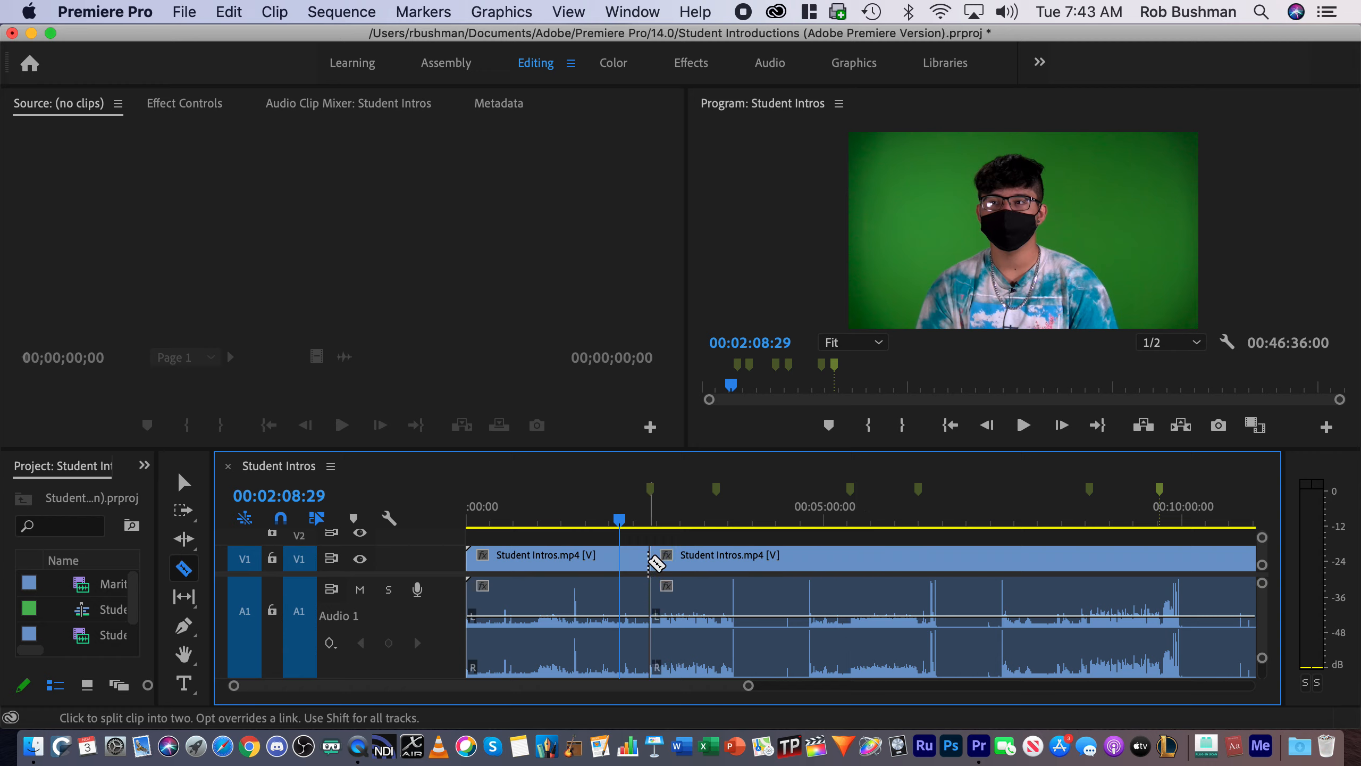
{"action": "left_click", "coordinate": [717, 563]}
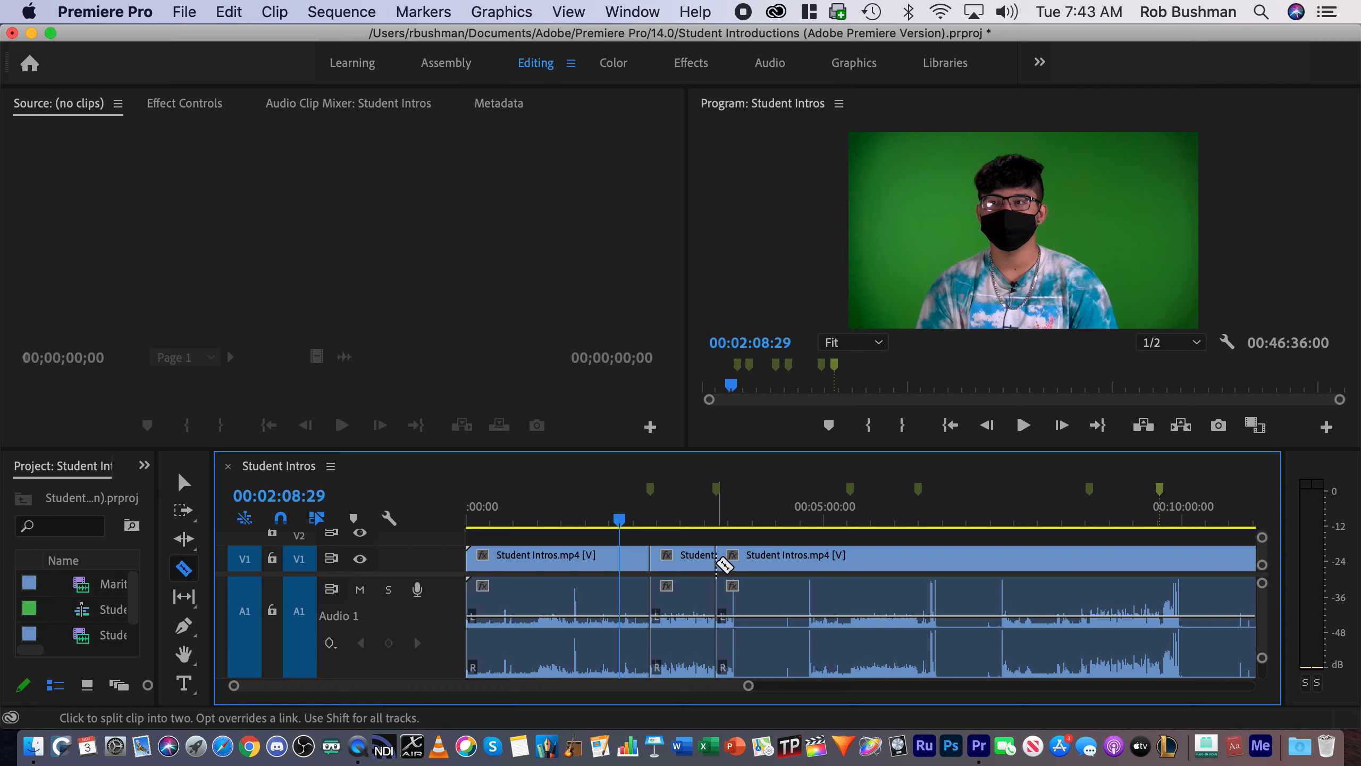
{"action": "left_click", "coordinate": [851, 560]}
{"action": "left_click", "coordinate": [917, 563]}
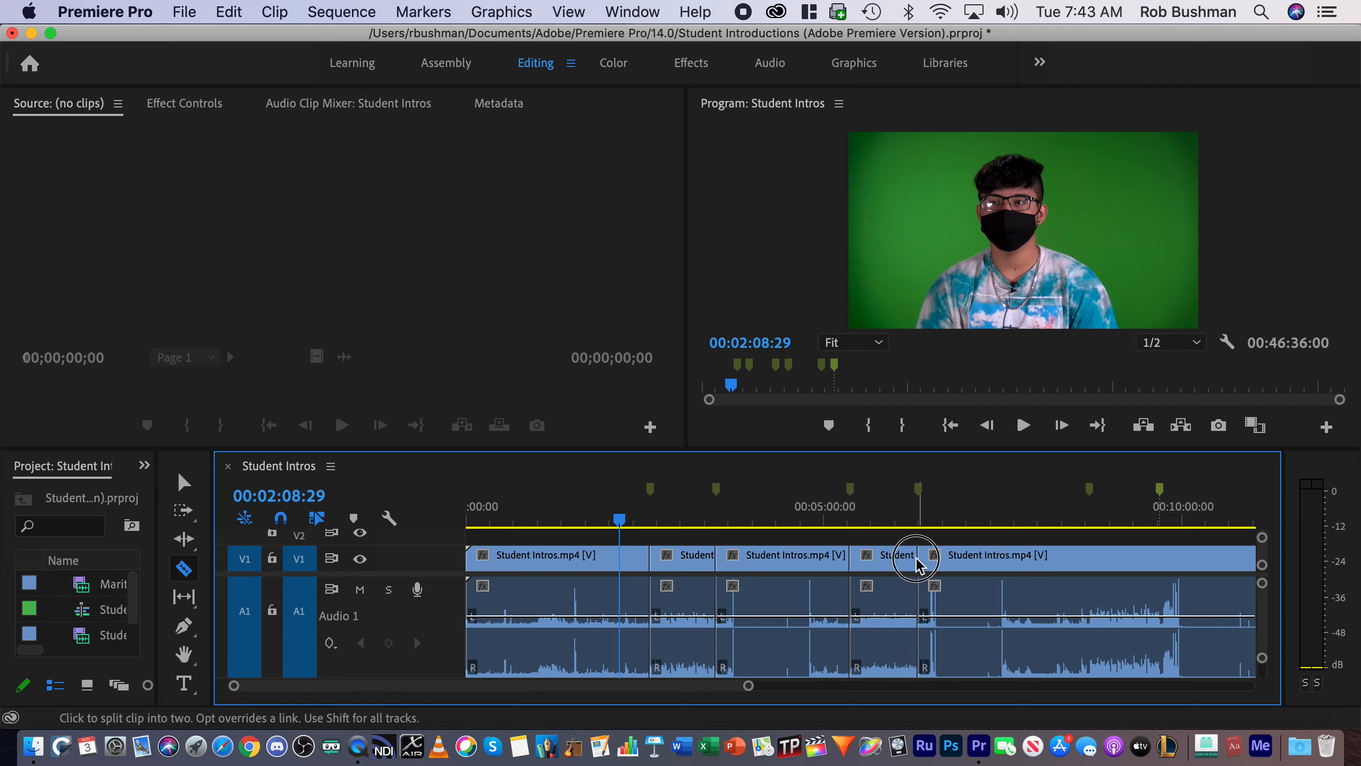
{"action": "left_click", "coordinate": [1090, 563]}
{"action": "left_click", "coordinate": [1161, 563]}
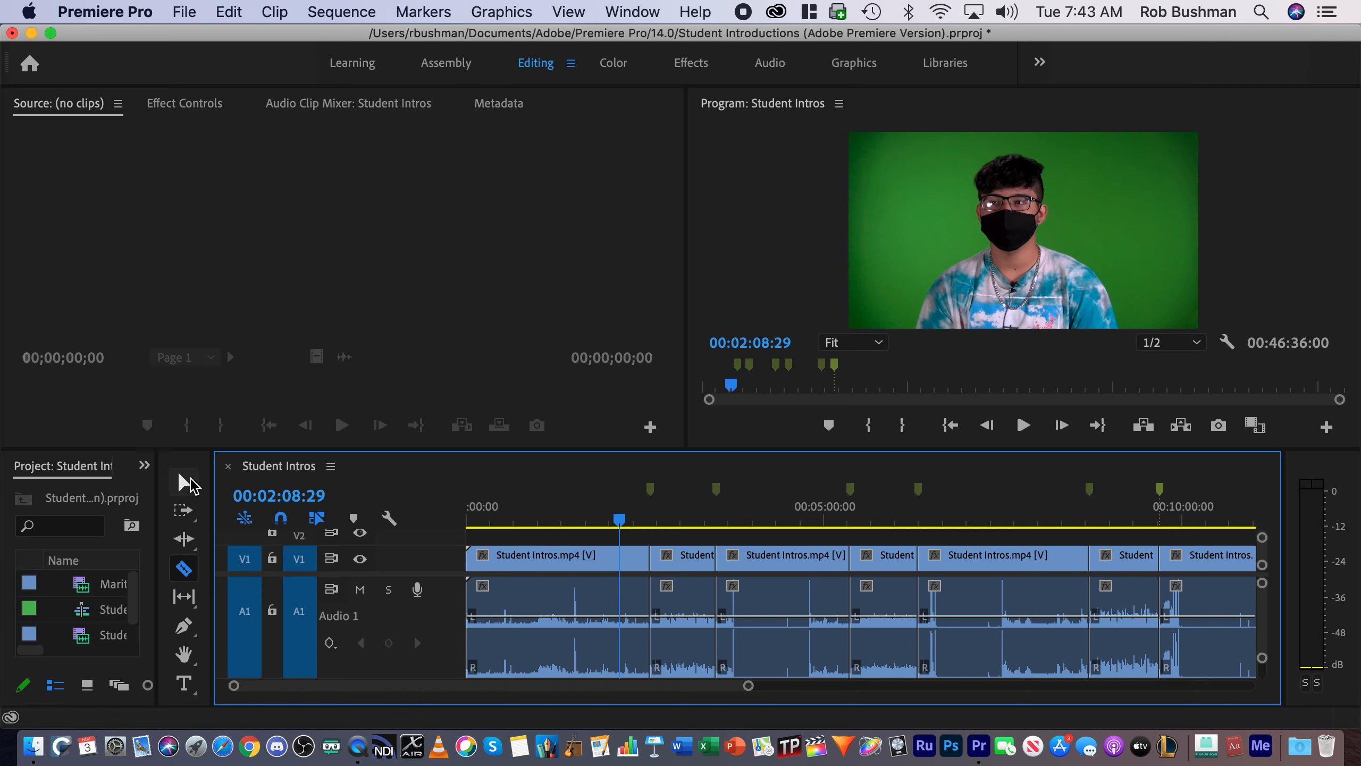
- Switch to the Selection tool and select each of the three answer segments in turn
{"action": "left_click", "coordinate": [189, 484]}
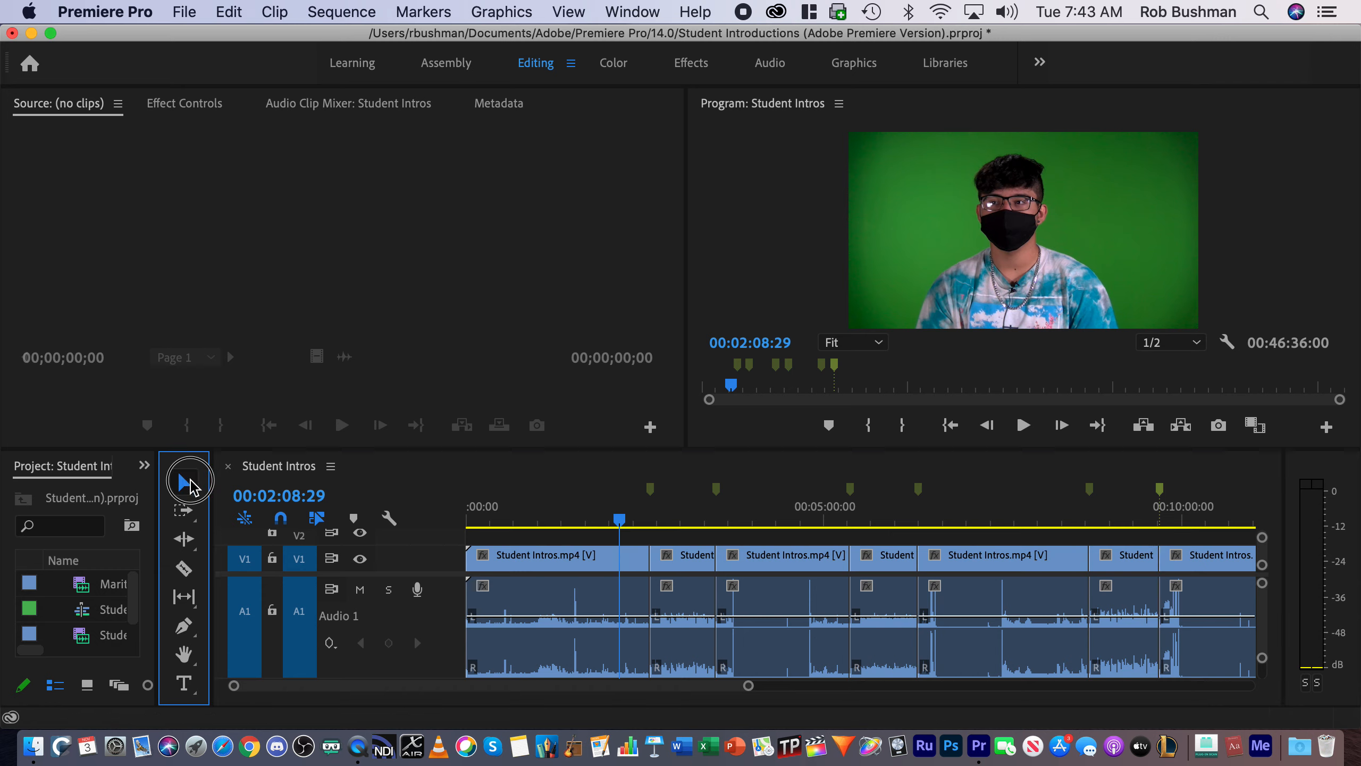
{"action": "left_click", "coordinate": [689, 562]}
{"action": "left_click", "coordinate": [887, 560]}
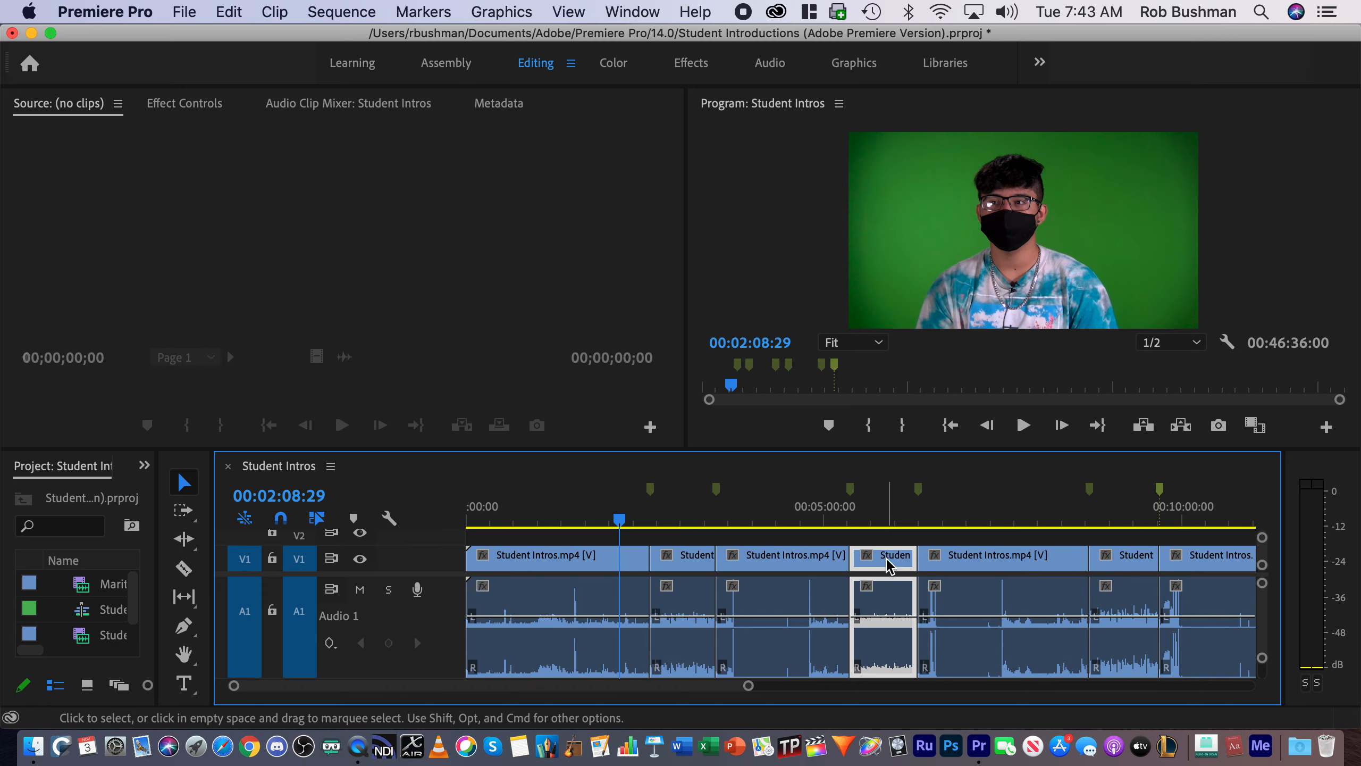
{"action": "left_click", "coordinate": [1117, 565]}
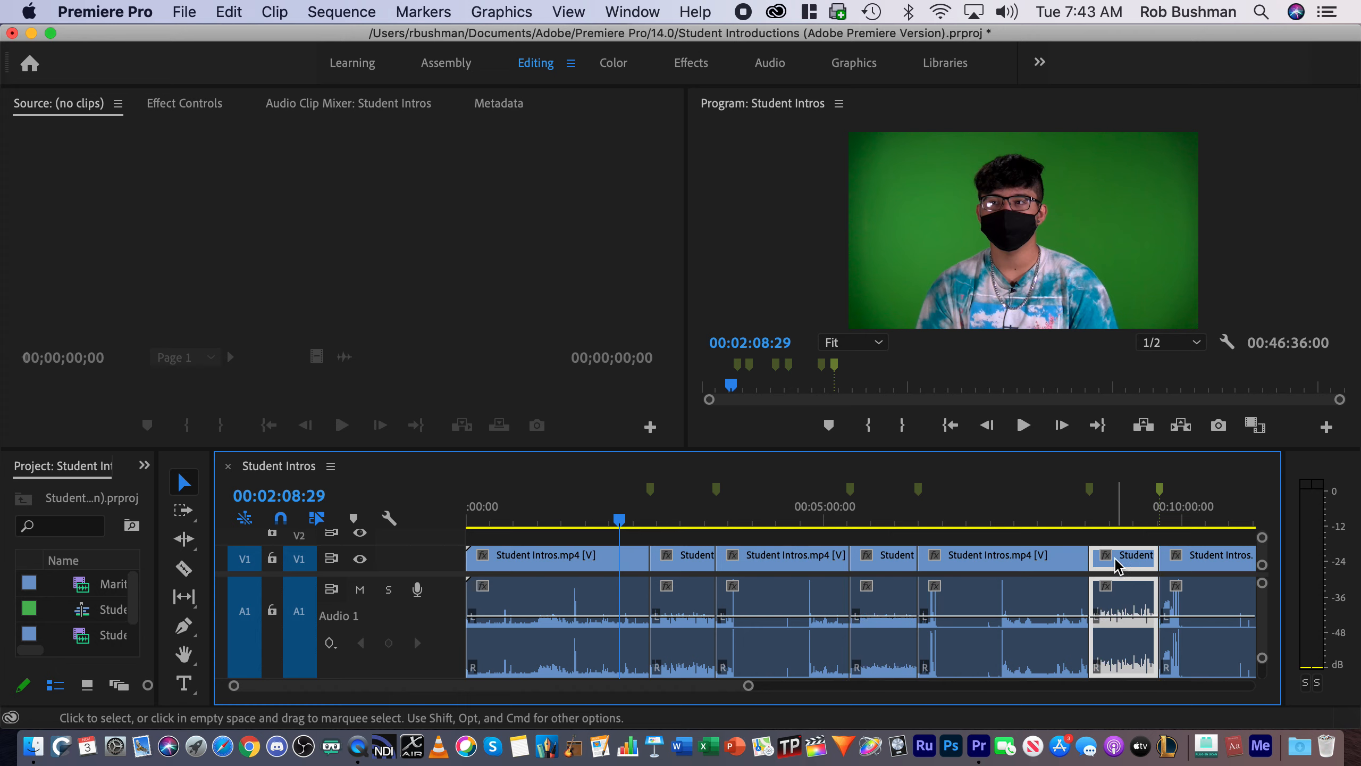
- Delete the unused segments before the first answer, between the first and second, and between the second and third
{"action": "left_click", "coordinate": [587, 563]}
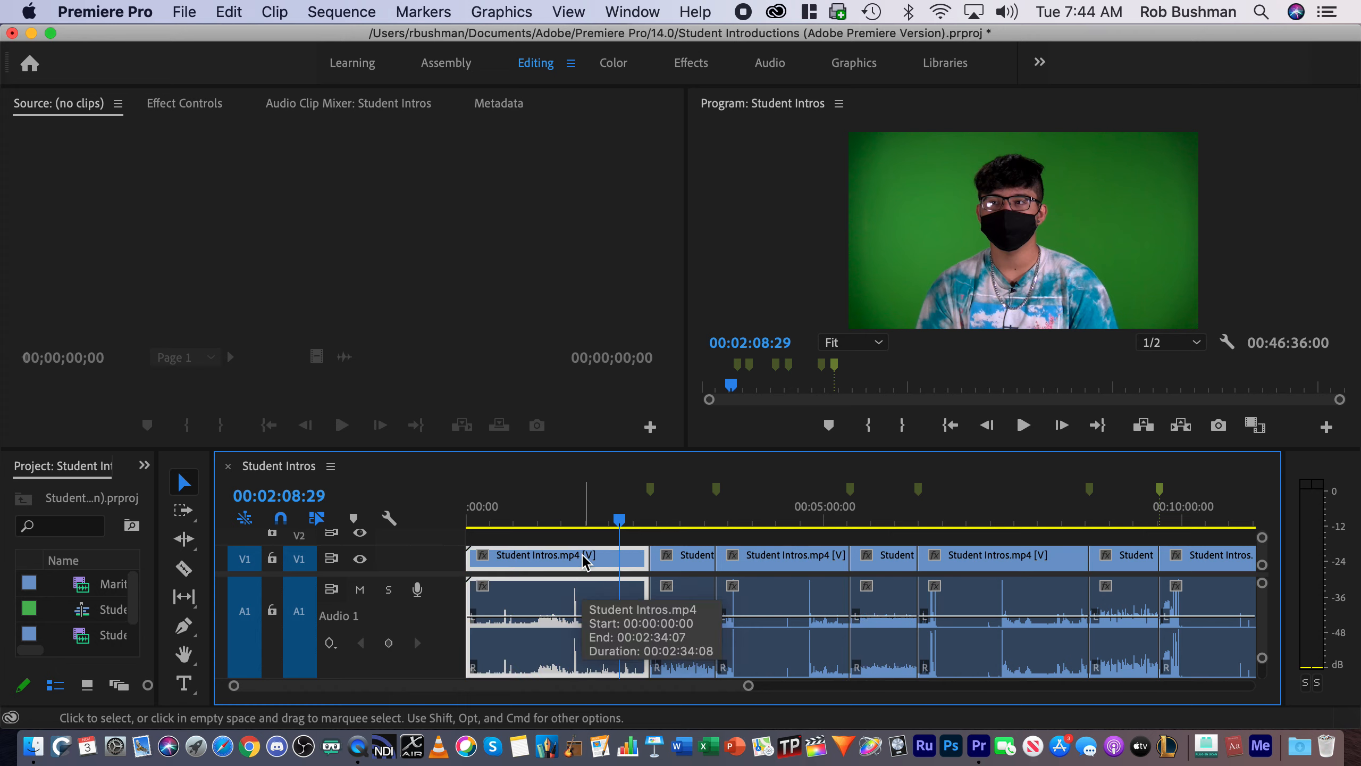
{"action": "key", "text": "Delete"}
{"action": "left_click", "coordinate": [792, 564]}
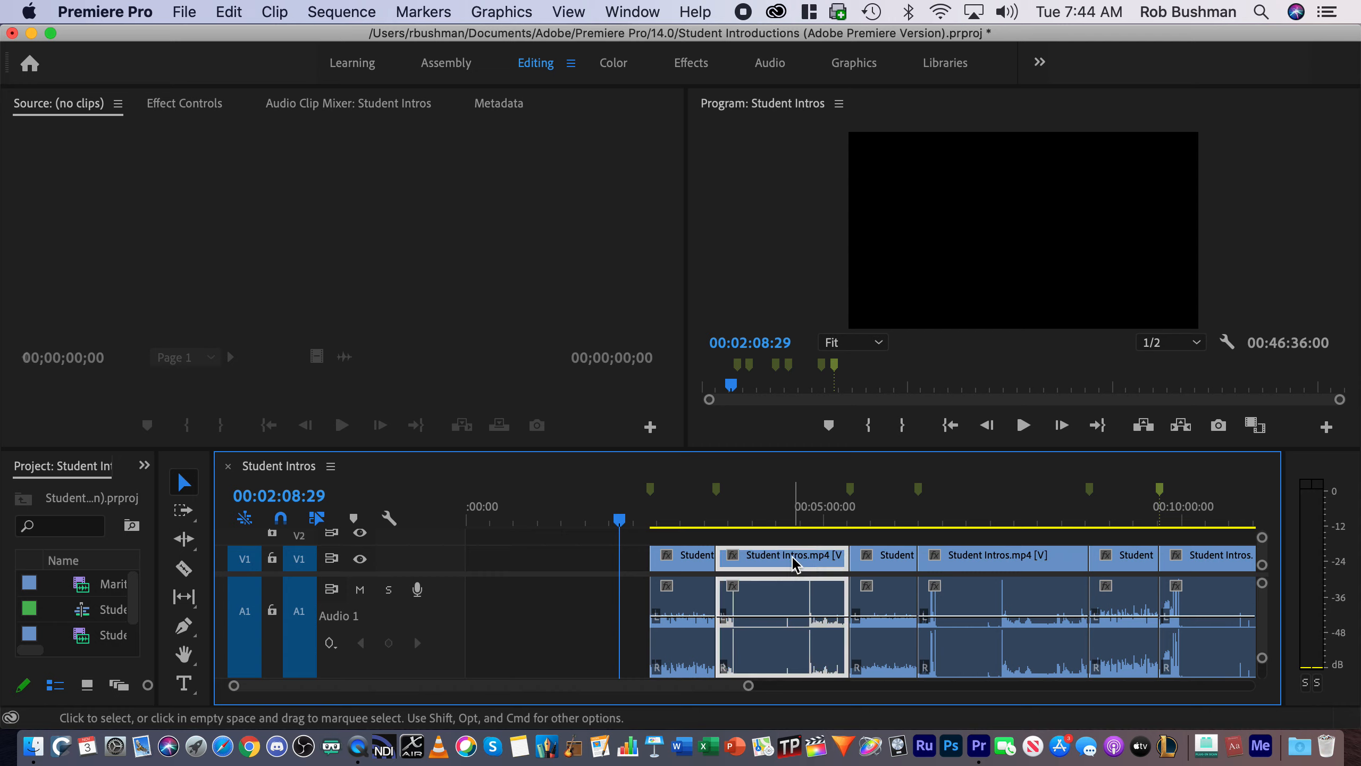
{"action": "key", "text": "Delete"}
{"action": "left_click", "coordinate": [998, 563]}
{"action": "key", "text": "Delete"}
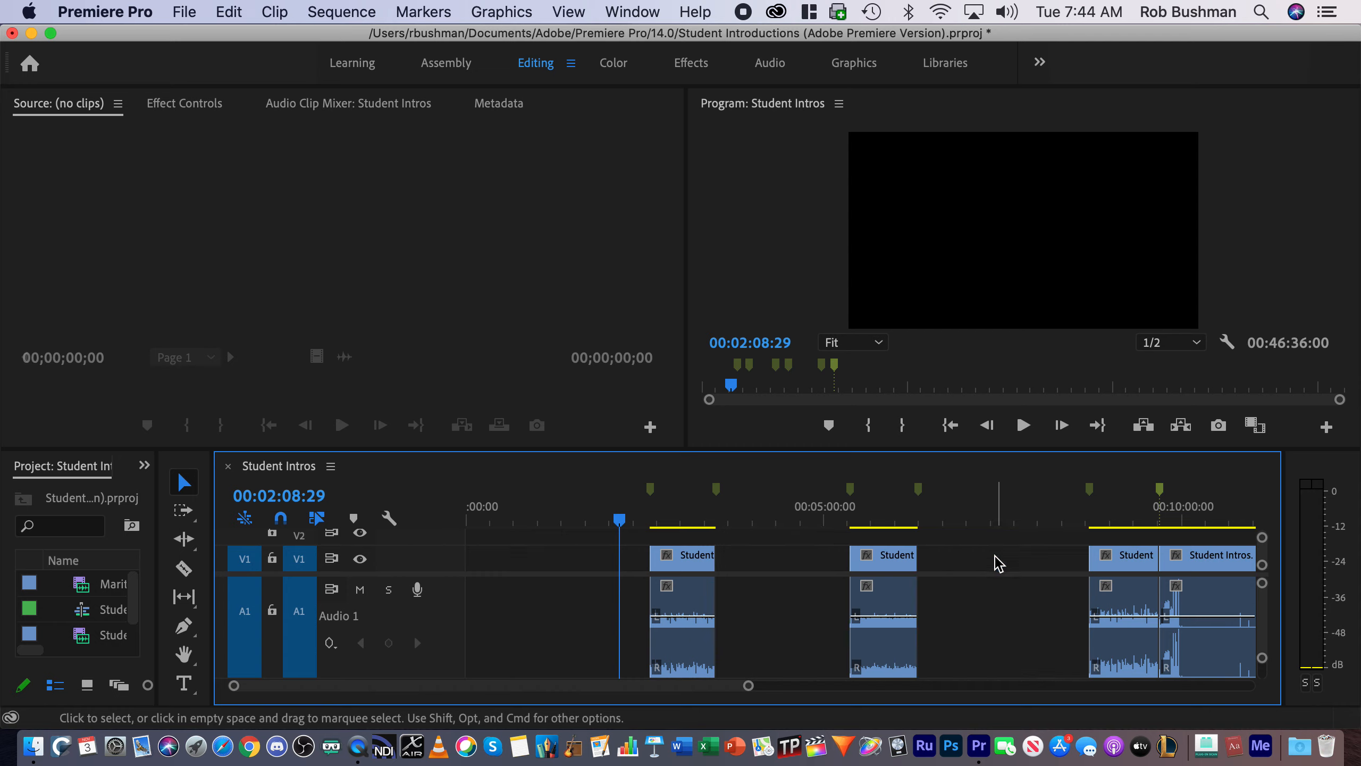
- Select the segment following the third answer and scrub the playhead to 00:05:51:06 in the second answer
{"action": "left_click", "coordinate": [1225, 561]}
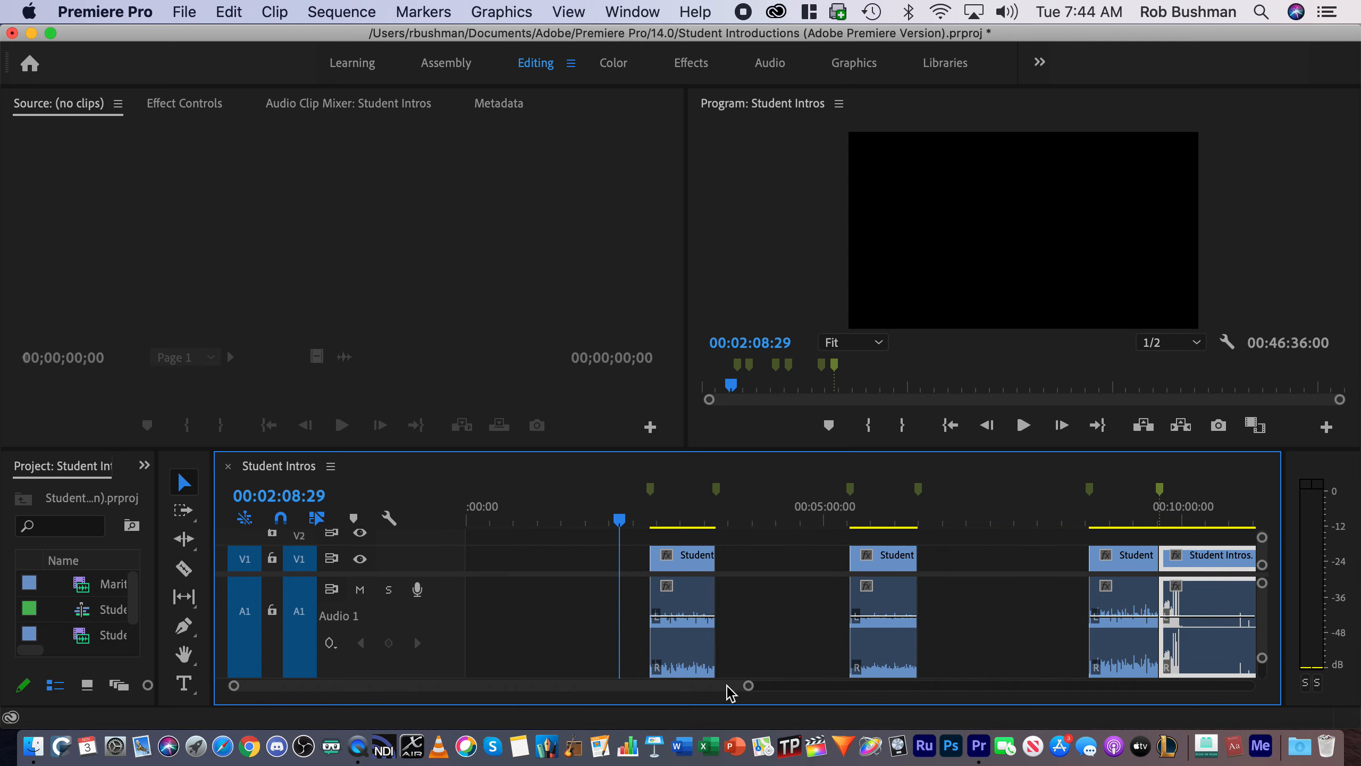
{"action": "left_click_drag", "start_coordinate": [706, 687], "coordinate": [673, 685]}
{"action": "left_click_drag", "start_coordinate": [623, 521], "coordinate": [885, 519]}
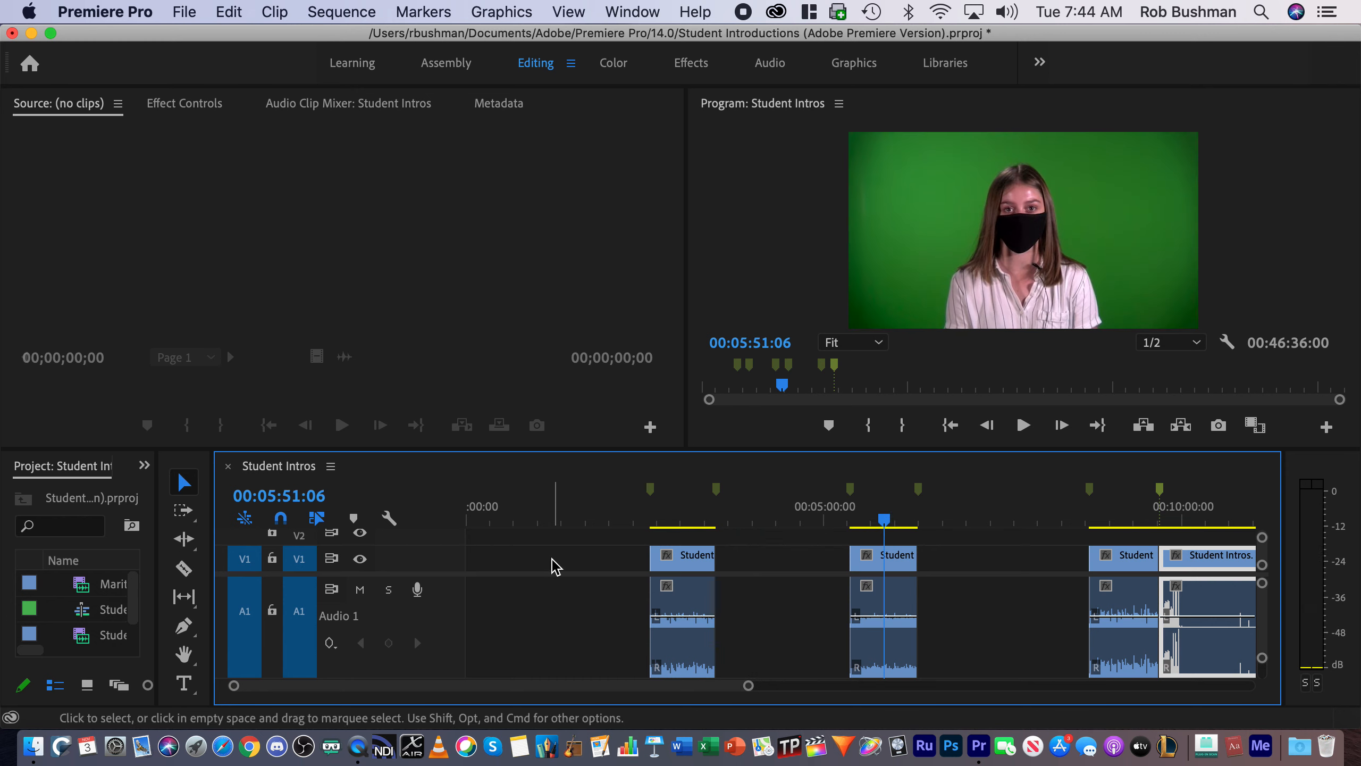
- Try moving the three answer segments to the sequence start, undoing the third's overlap with the second and placing it directly behind
{"action": "left_click_drag", "start_coordinate": [686, 560], "coordinate": [505, 568]}
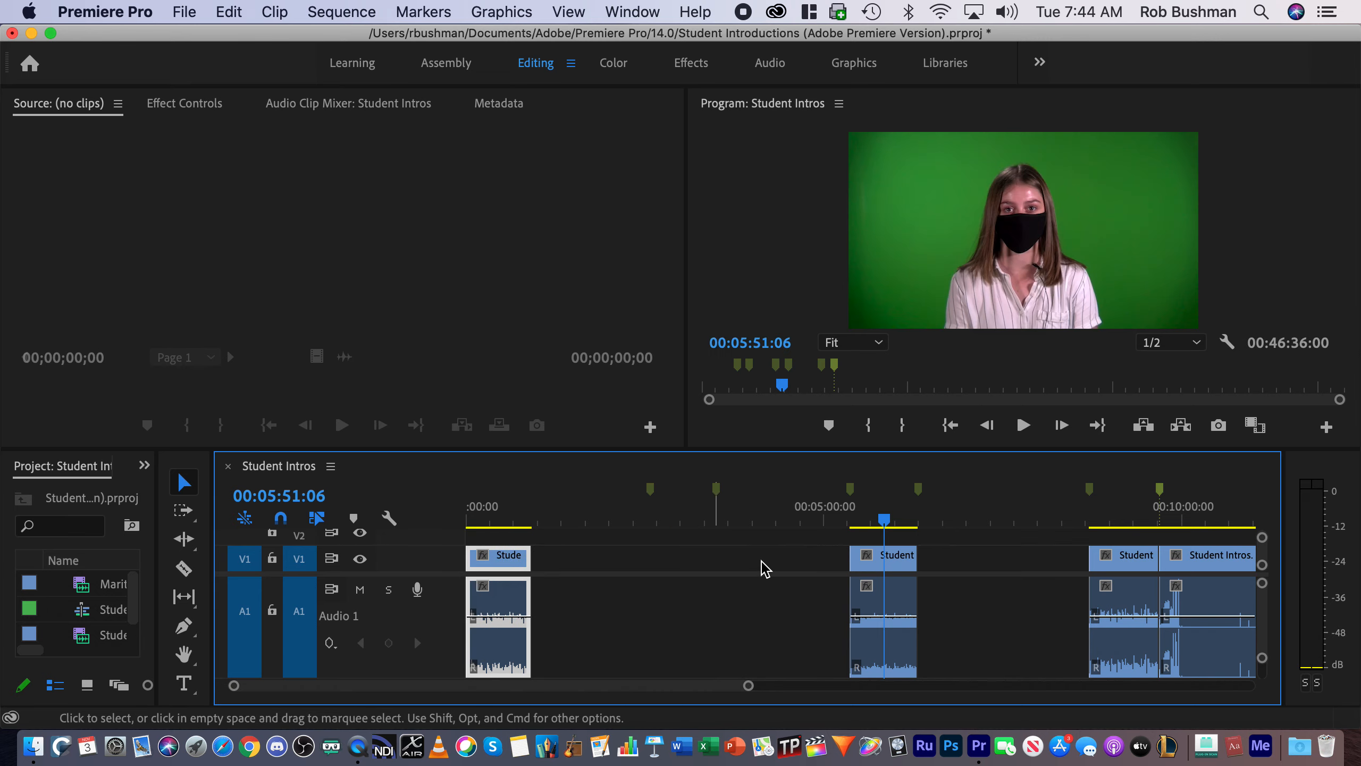
{"action": "left_click_drag", "start_coordinate": [875, 564], "coordinate": [556, 566]}
{"action": "left_click_drag", "start_coordinate": [1126, 563], "coordinate": [599, 571]}
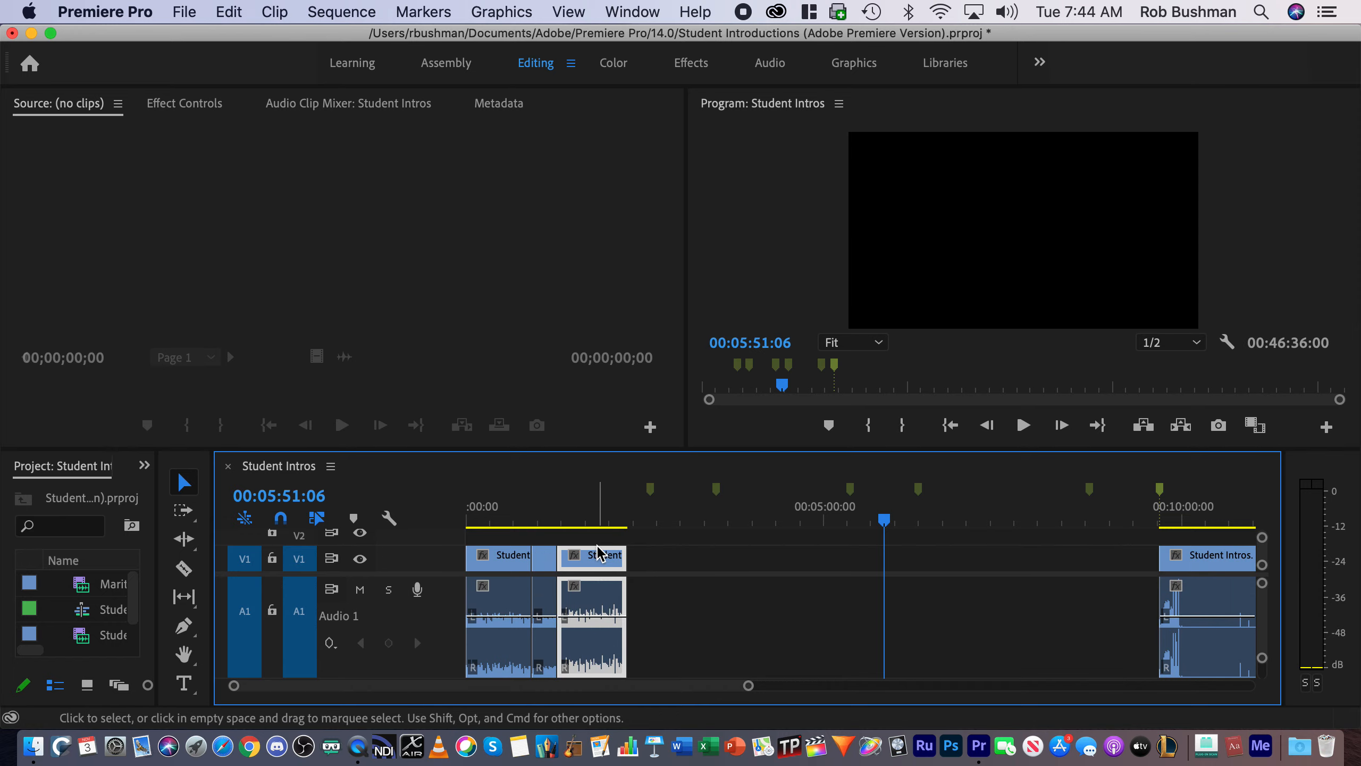
{"action": "key", "text": "super+z"}
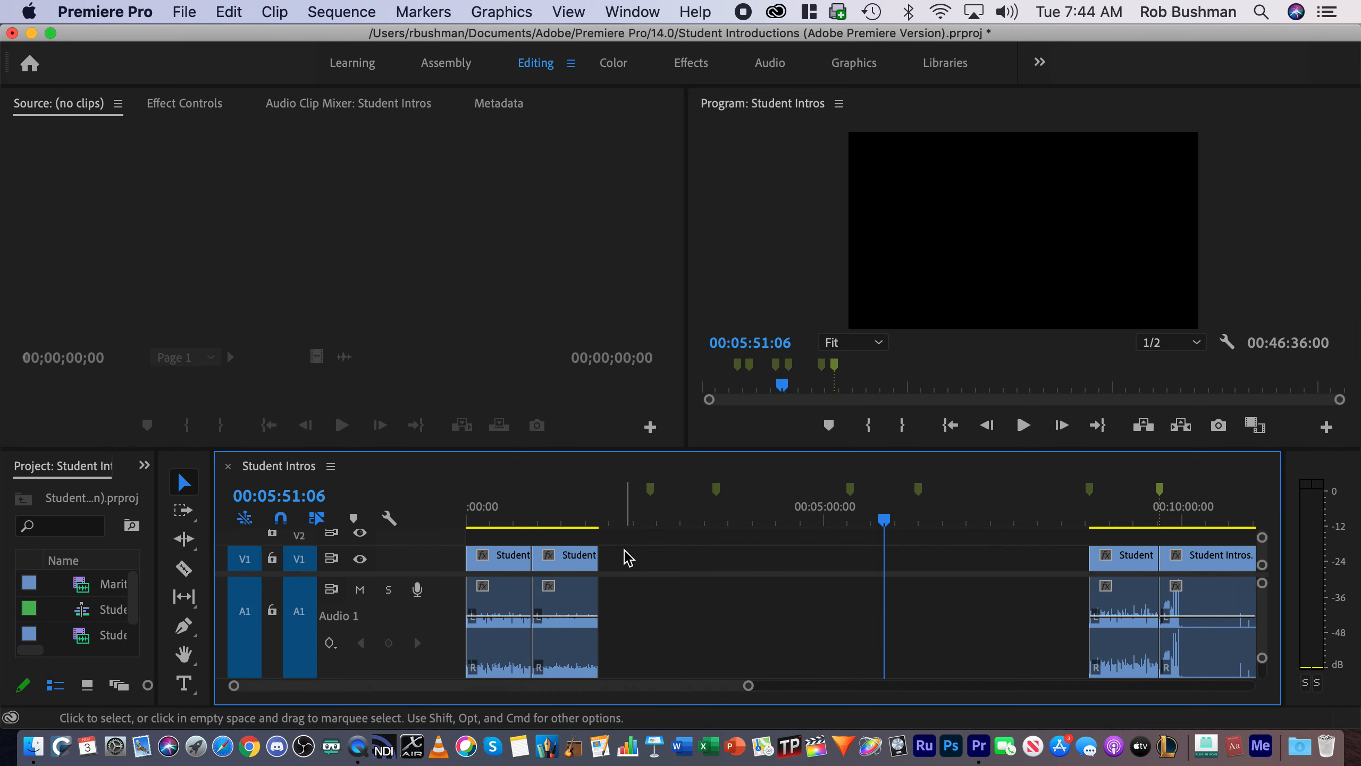
{"action": "left_click_drag", "start_coordinate": [1126, 564], "coordinate": [631, 564]}
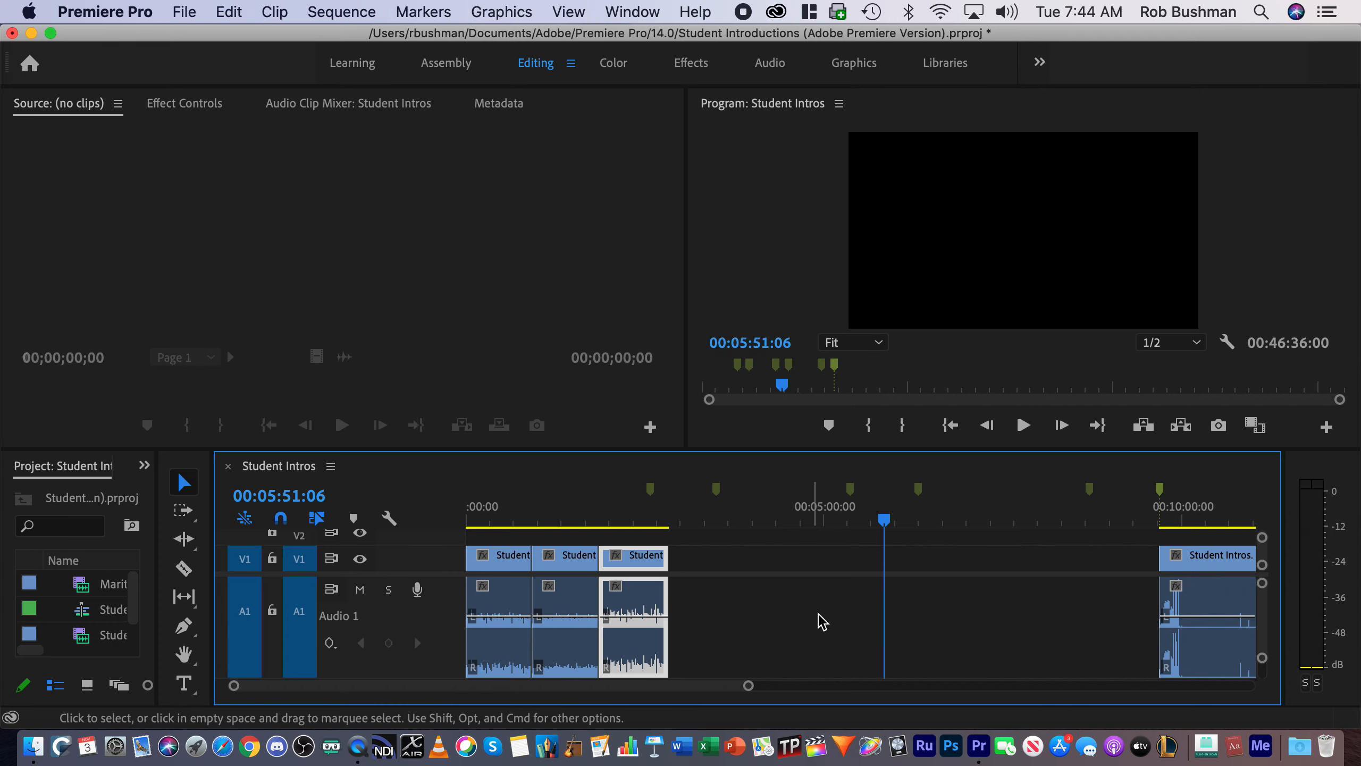
- Undo the moves of all three answer segments
{"action": "key", "text": "super+z"}
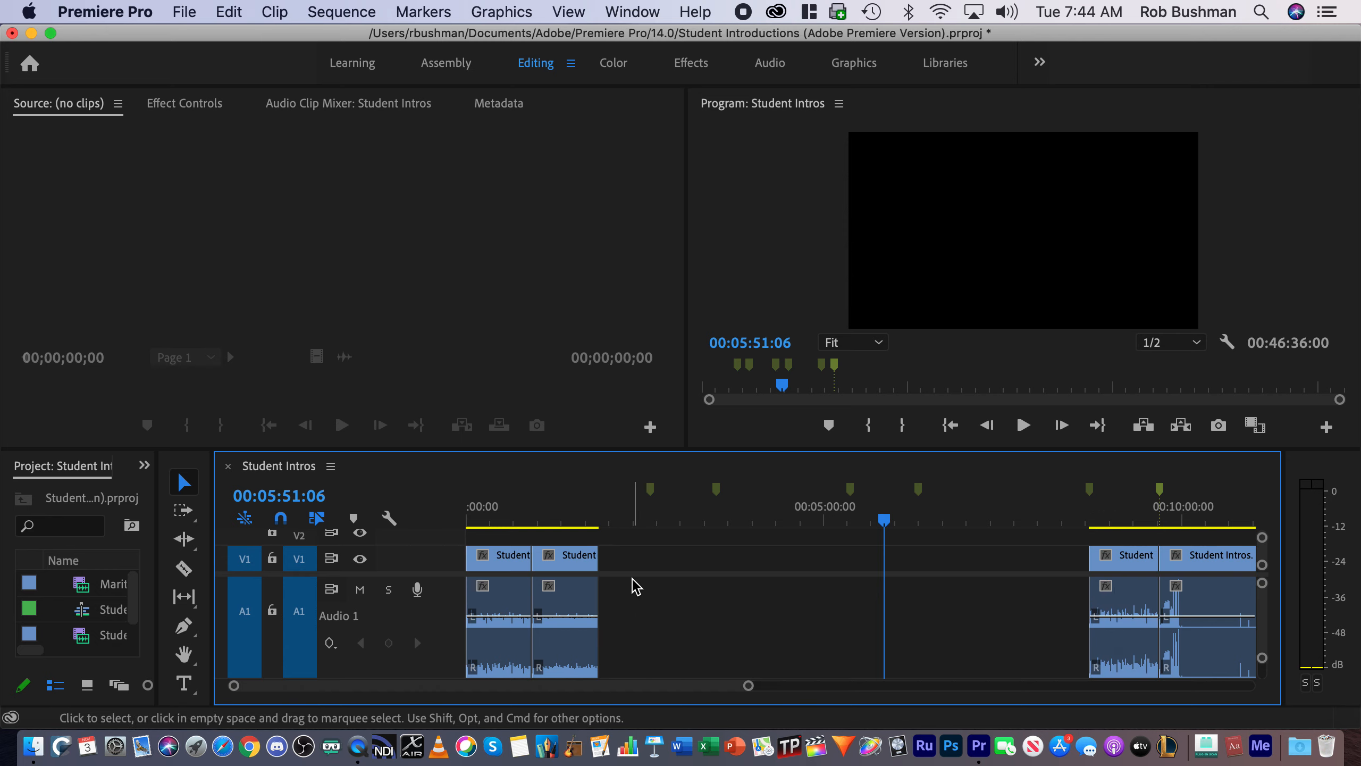
{"action": "key", "text": "super+z"}
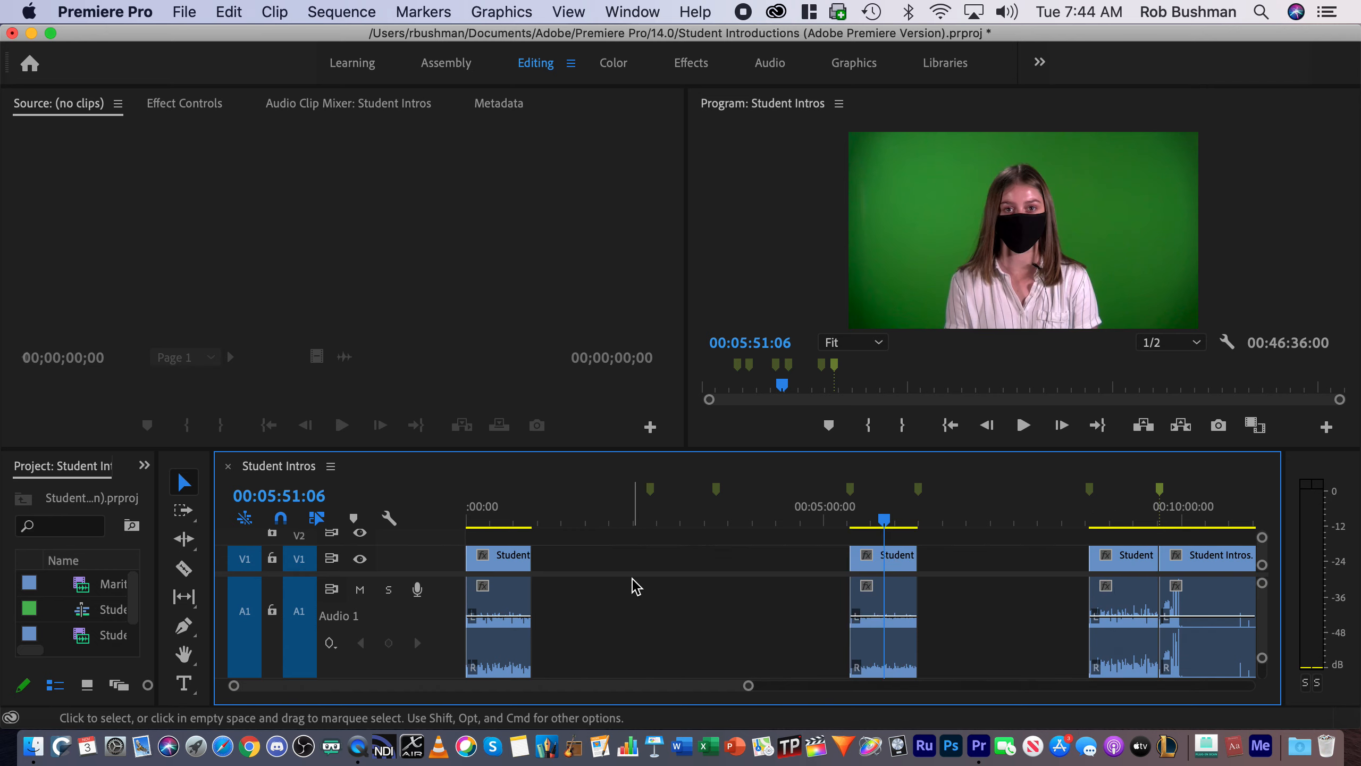
{"action": "key", "text": "super+z"}
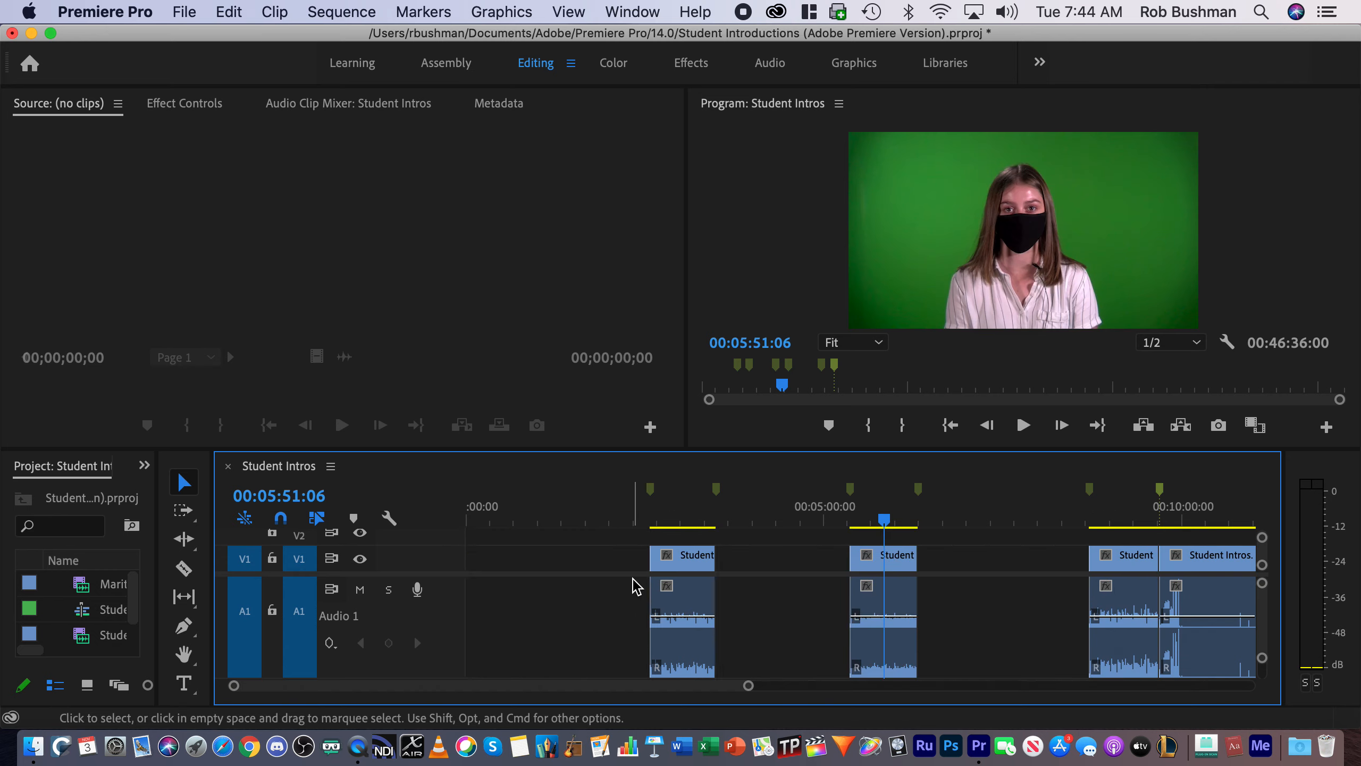
- Close the gaps before the first answer, between the first and second, and between the second and third so the segments run back to back
{"action": "left_click", "coordinate": [585, 563]}
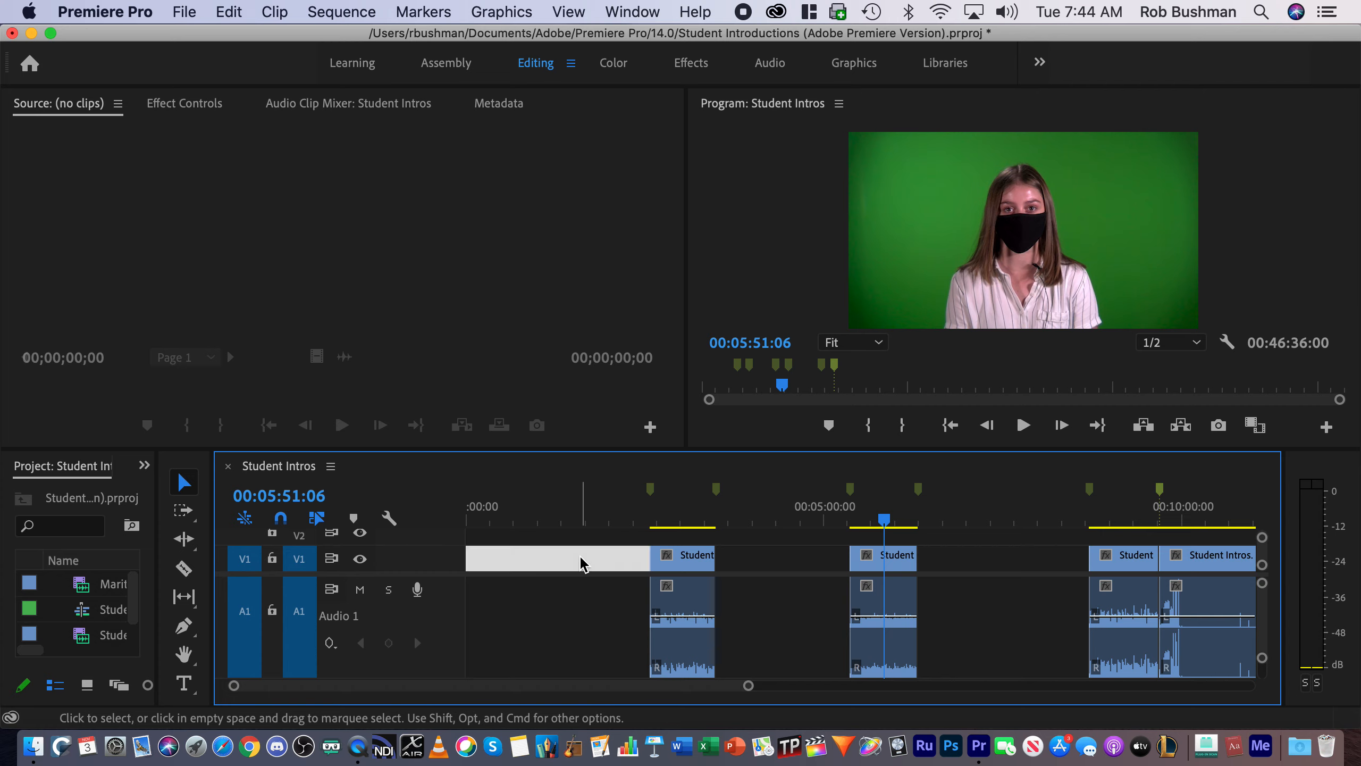
{"action": "key", "text": "Delete"}
{"action": "left_click", "coordinate": [584, 563]}
{"action": "key", "text": "Delete"}
{"action": "left_click", "coordinate": [648, 564]}
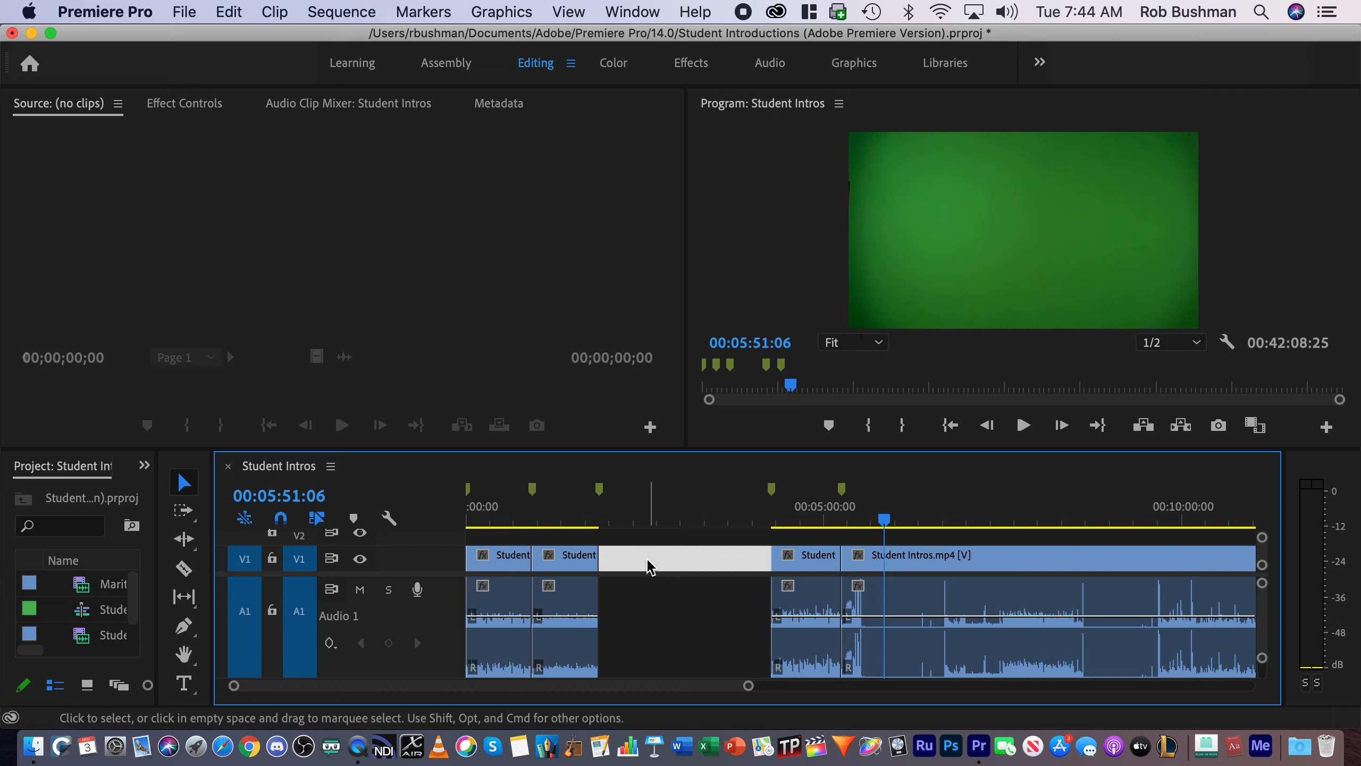
{"action": "key", "text": "Delete"}
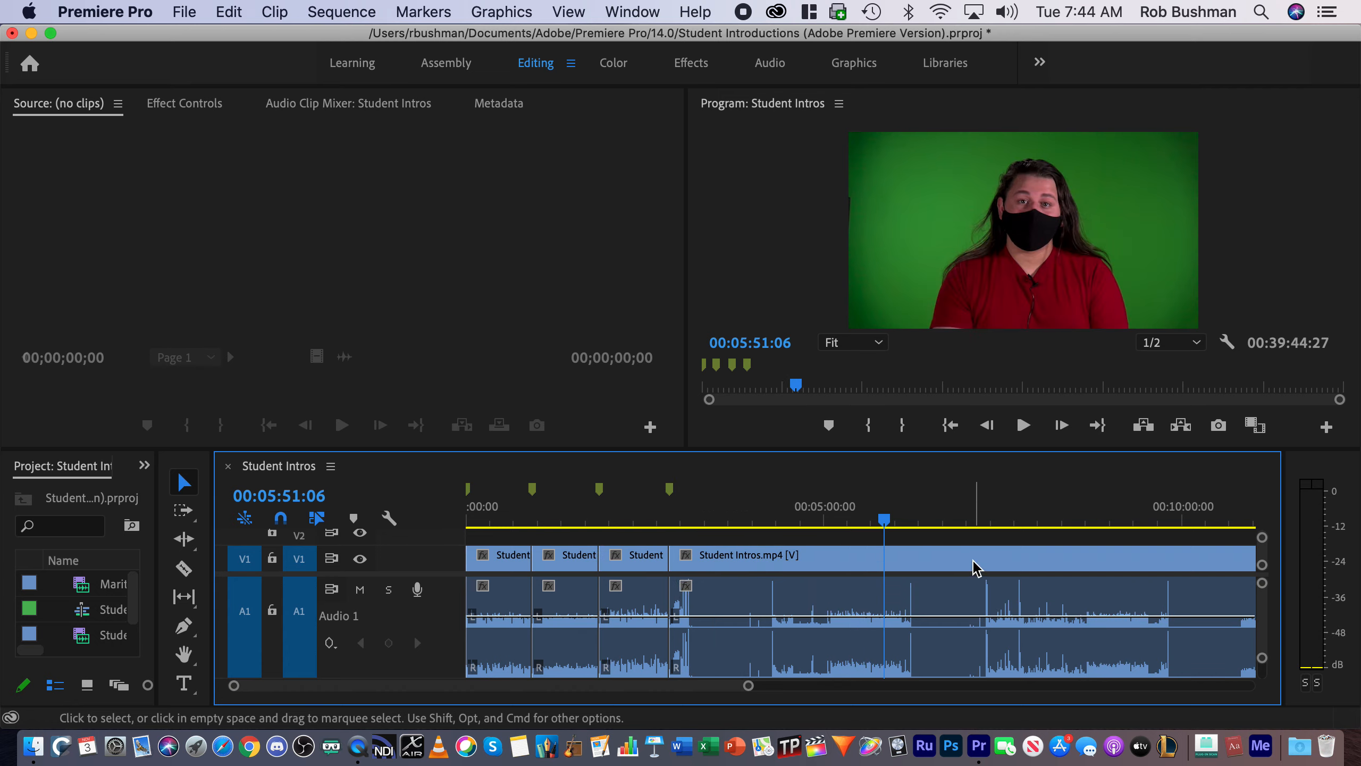
- Play the sequence across the cuts from the first to the second answer and from the second to the third
{"action": "left_click_drag", "start_coordinate": [885, 522], "coordinate": [520, 516]}
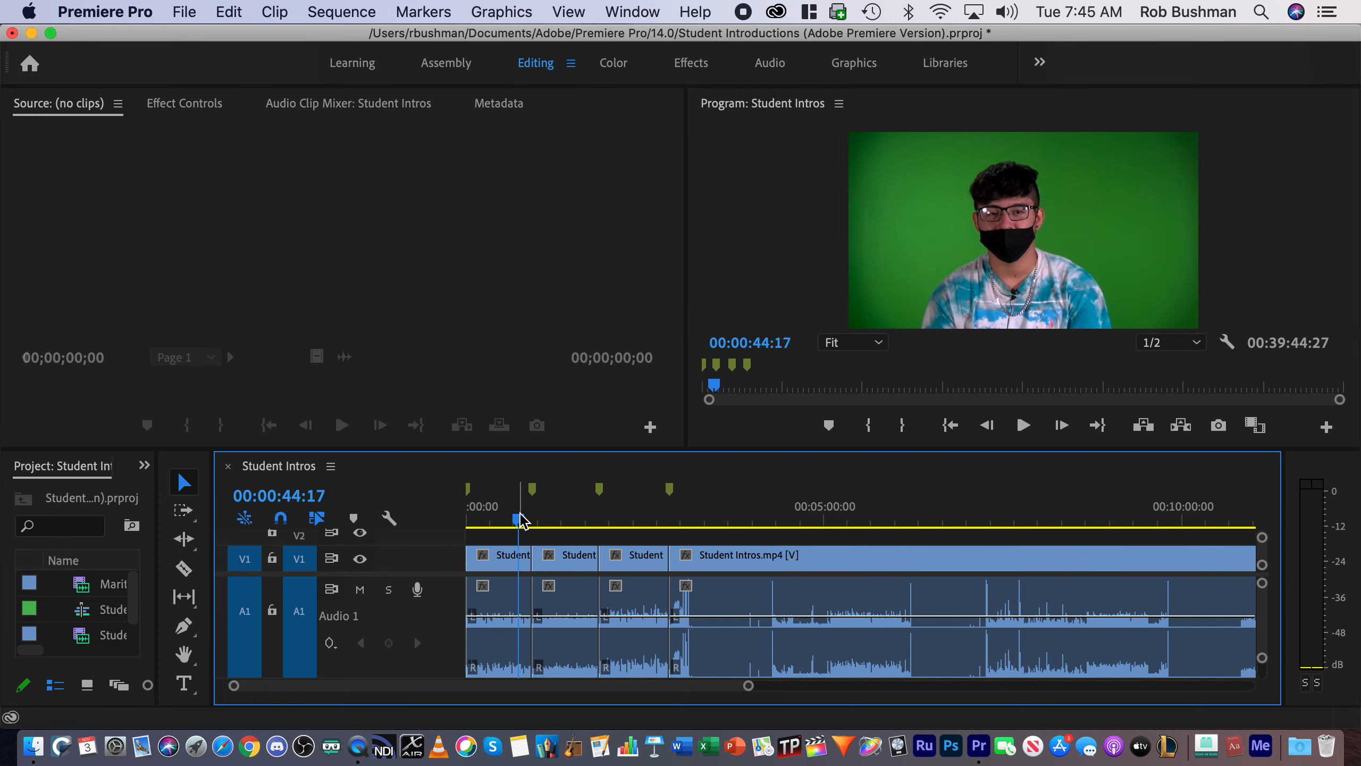
{"action": "key", "text": "space"}
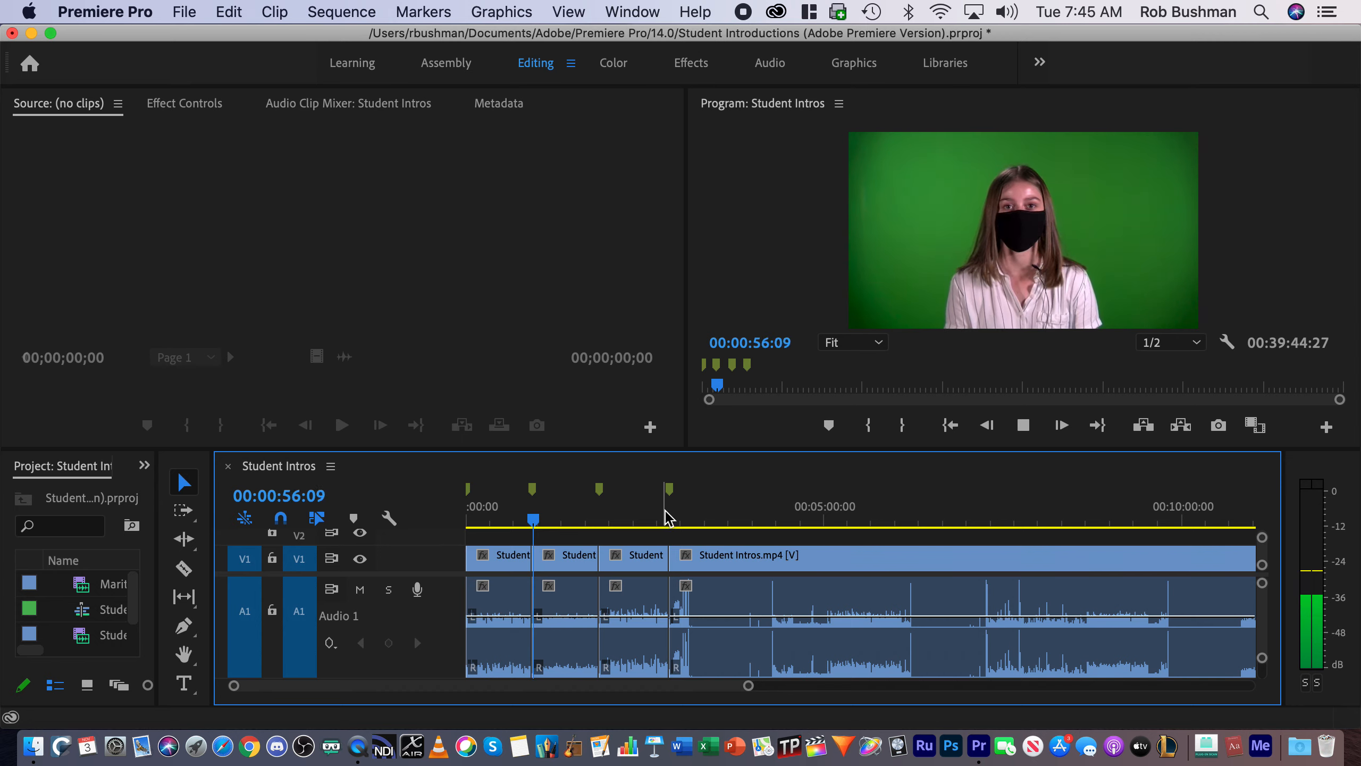
{"action": "left_click", "coordinate": [593, 520]}
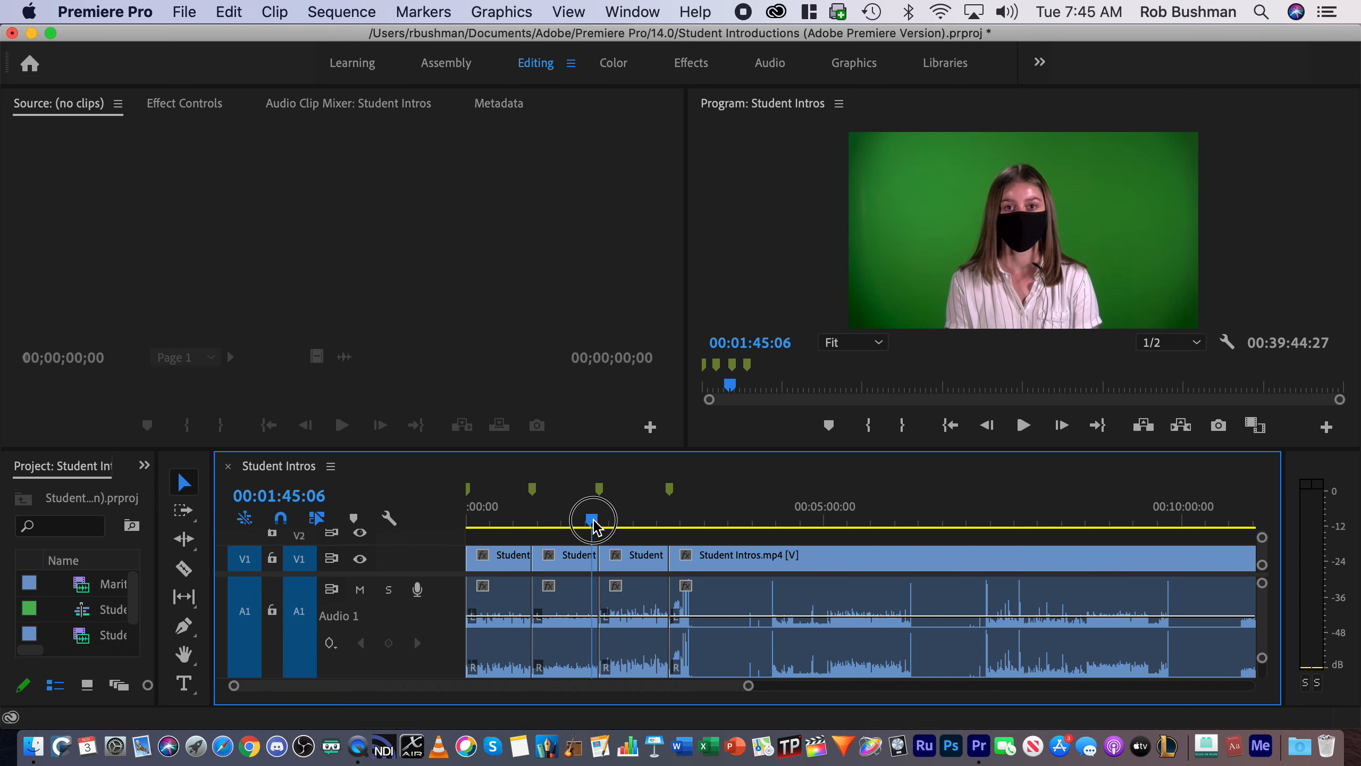
{"action": "key", "text": "space"}
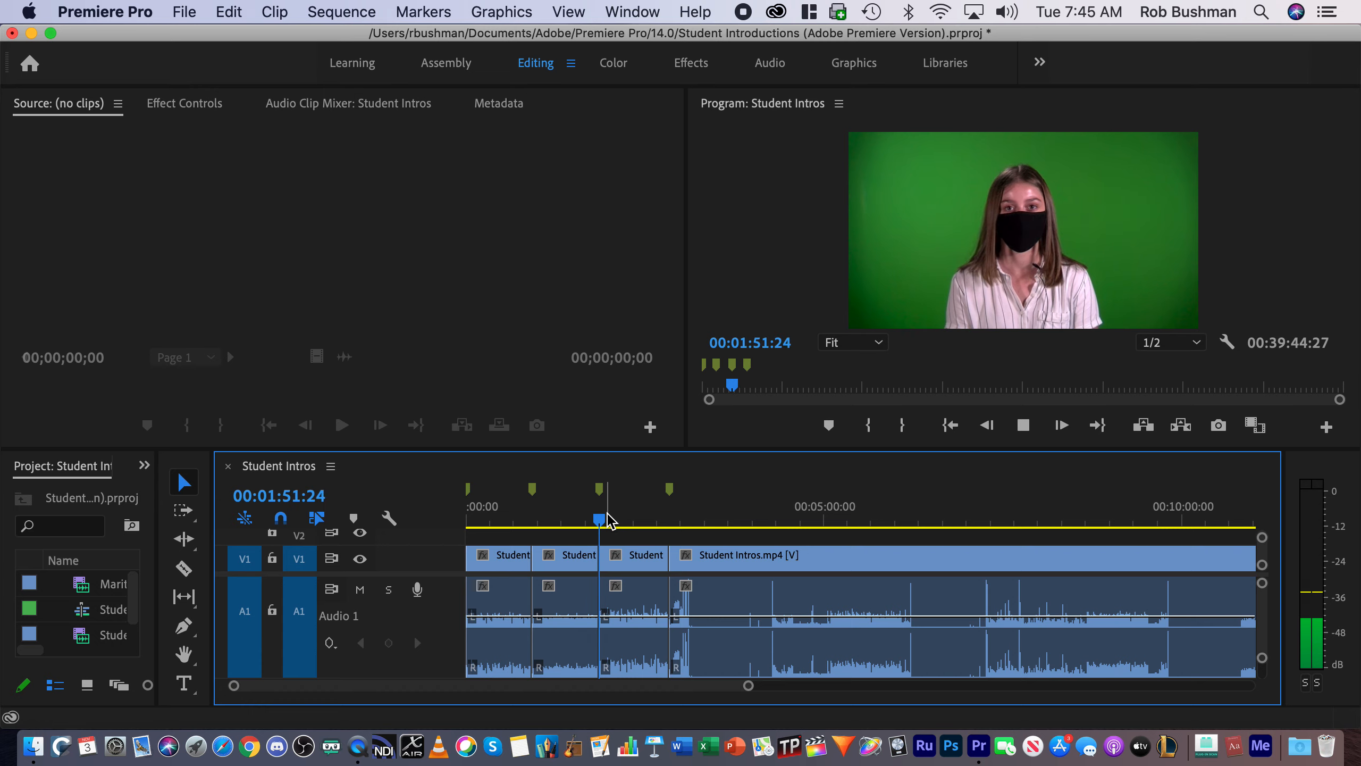
{"action": "key", "text": "space"}
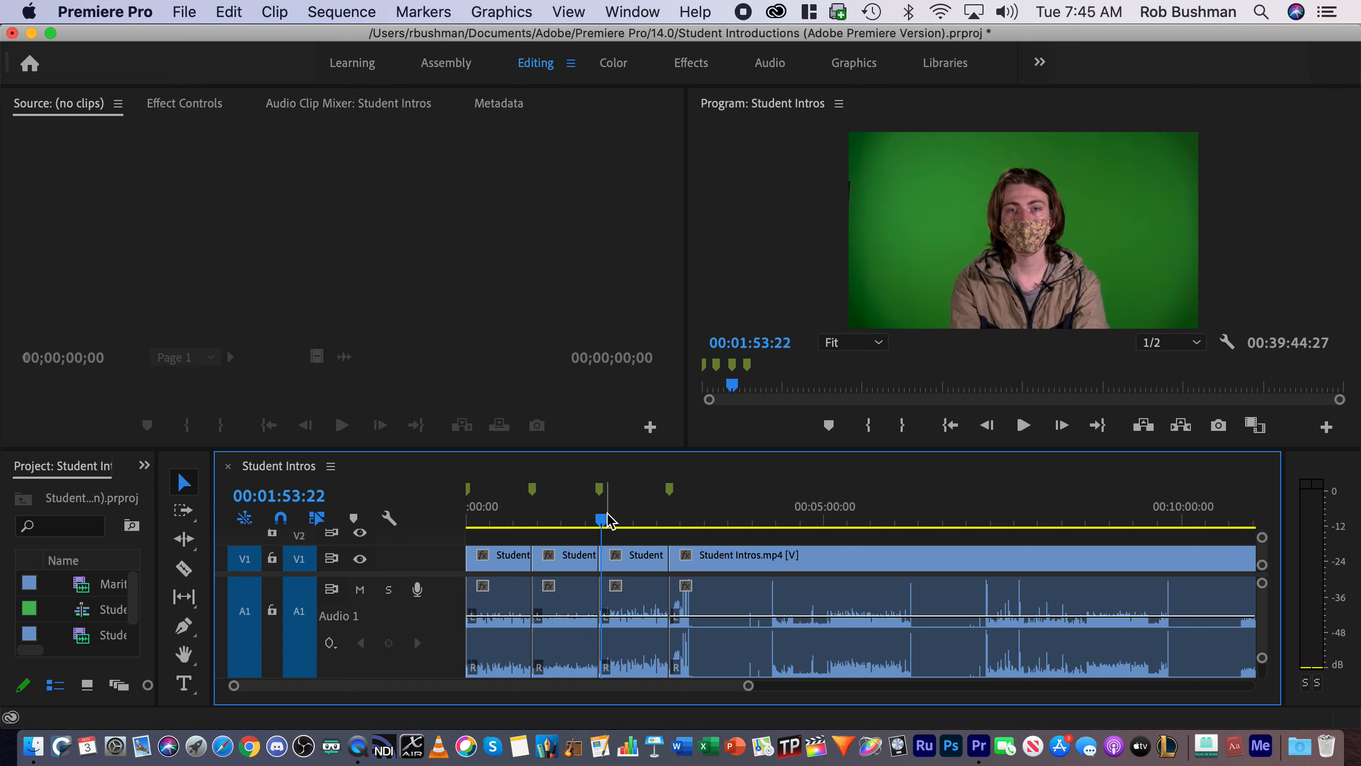
- Scrub through the remaining uncut footage to 00:17:33:09, return to the sequence start, and save the project
{"action": "left_click_drag", "start_coordinate": [608, 520], "coordinate": [1039, 559]}
{"action": "left_click_drag", "start_coordinate": [707, 691], "coordinate": [761, 690]}
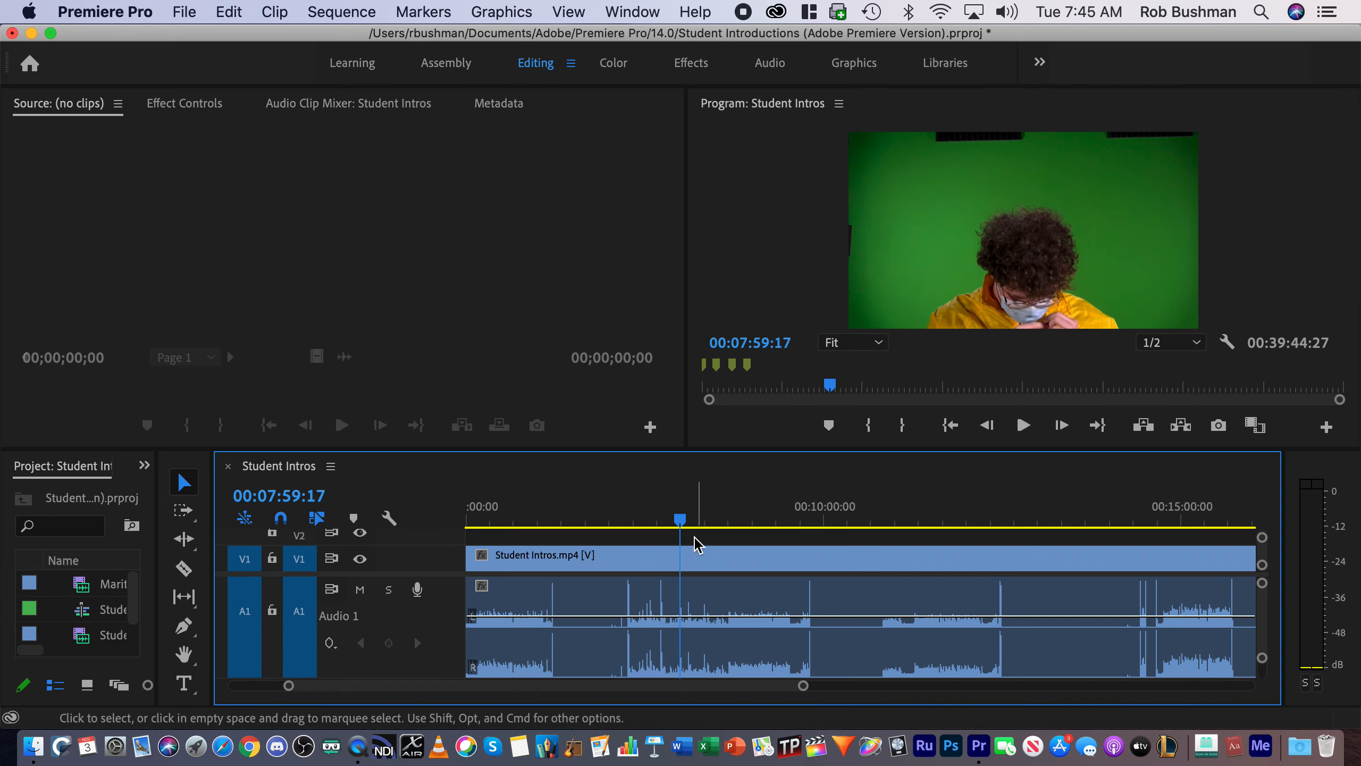
{"action": "left_click_drag", "start_coordinate": [680, 523], "coordinate": [1190, 569]}
{"action": "left_click_drag", "start_coordinate": [686, 686], "coordinate": [765, 684]}
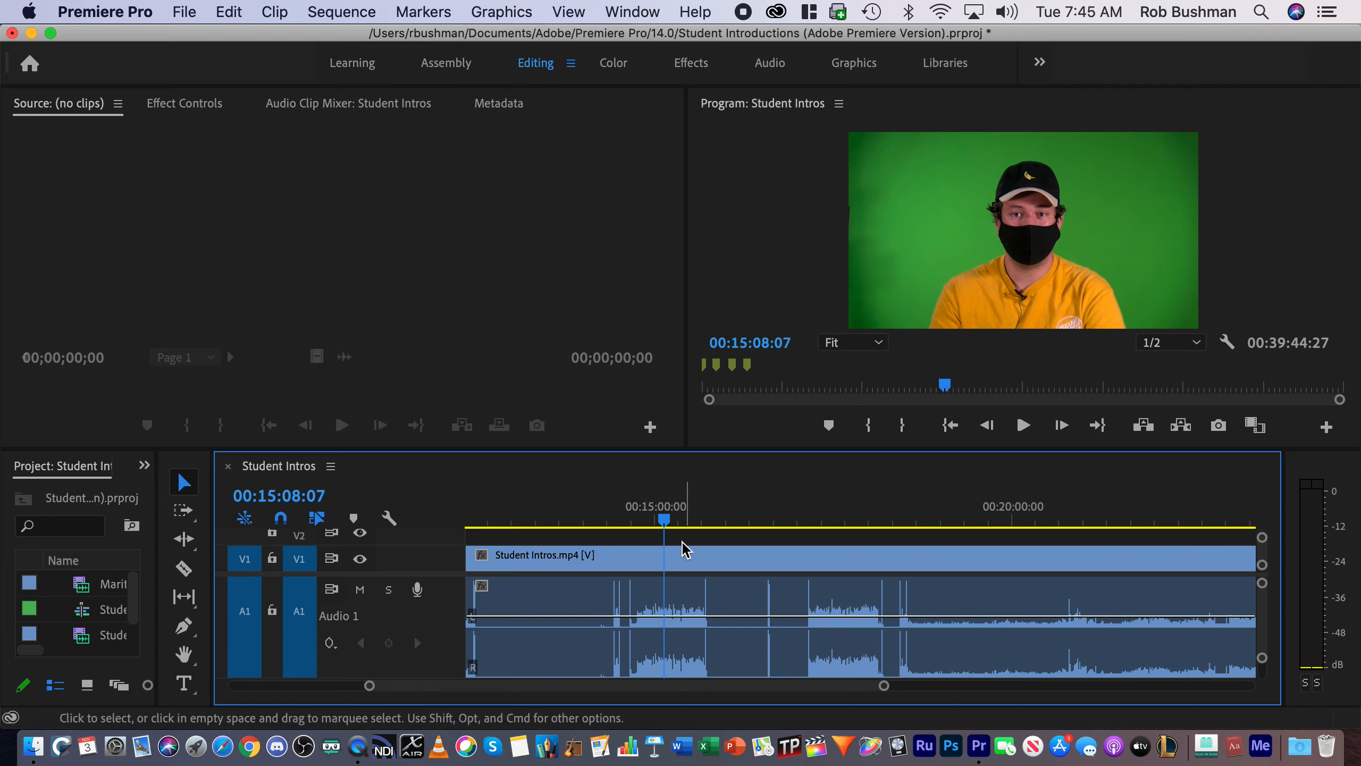
{"action": "left_click_drag", "start_coordinate": [664, 521], "coordinate": [836, 565]}
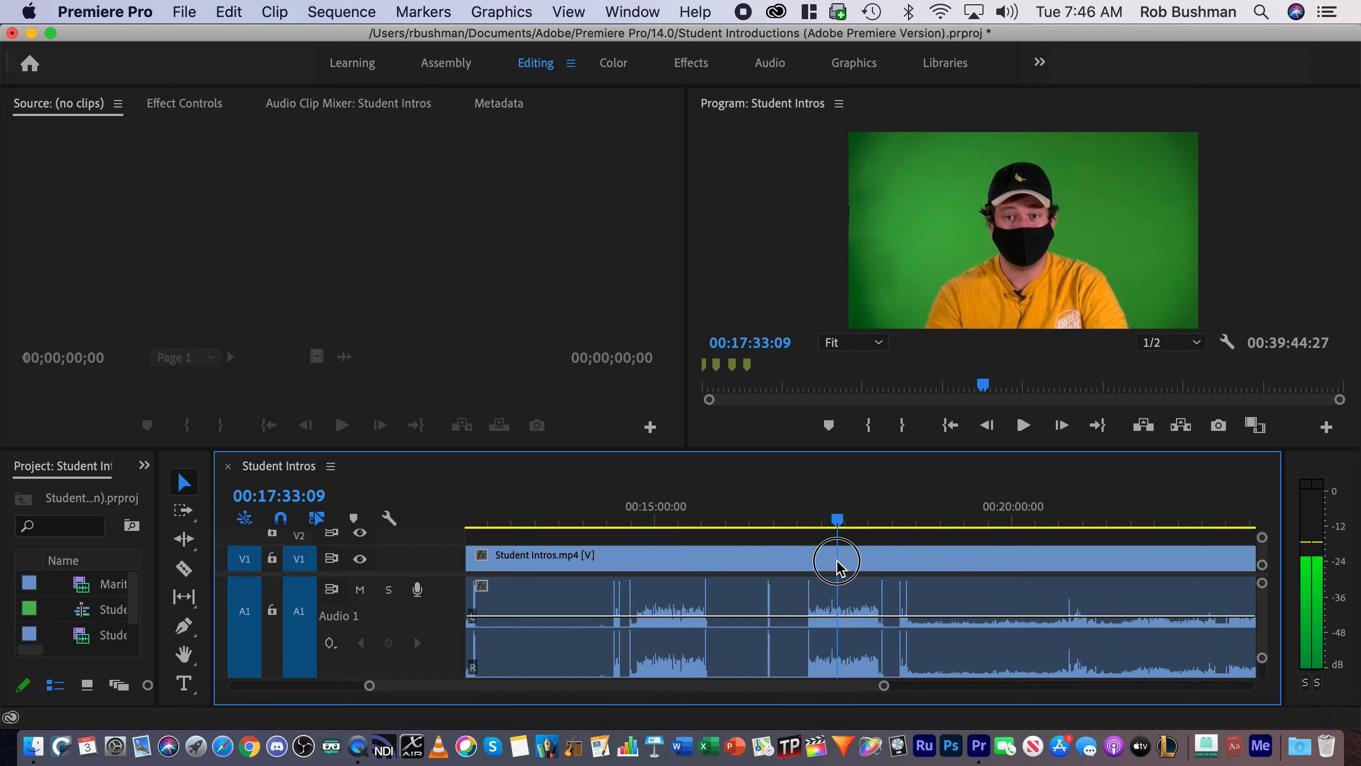
{"action": "left_click_drag", "start_coordinate": [745, 689], "coordinate": [440, 688]}
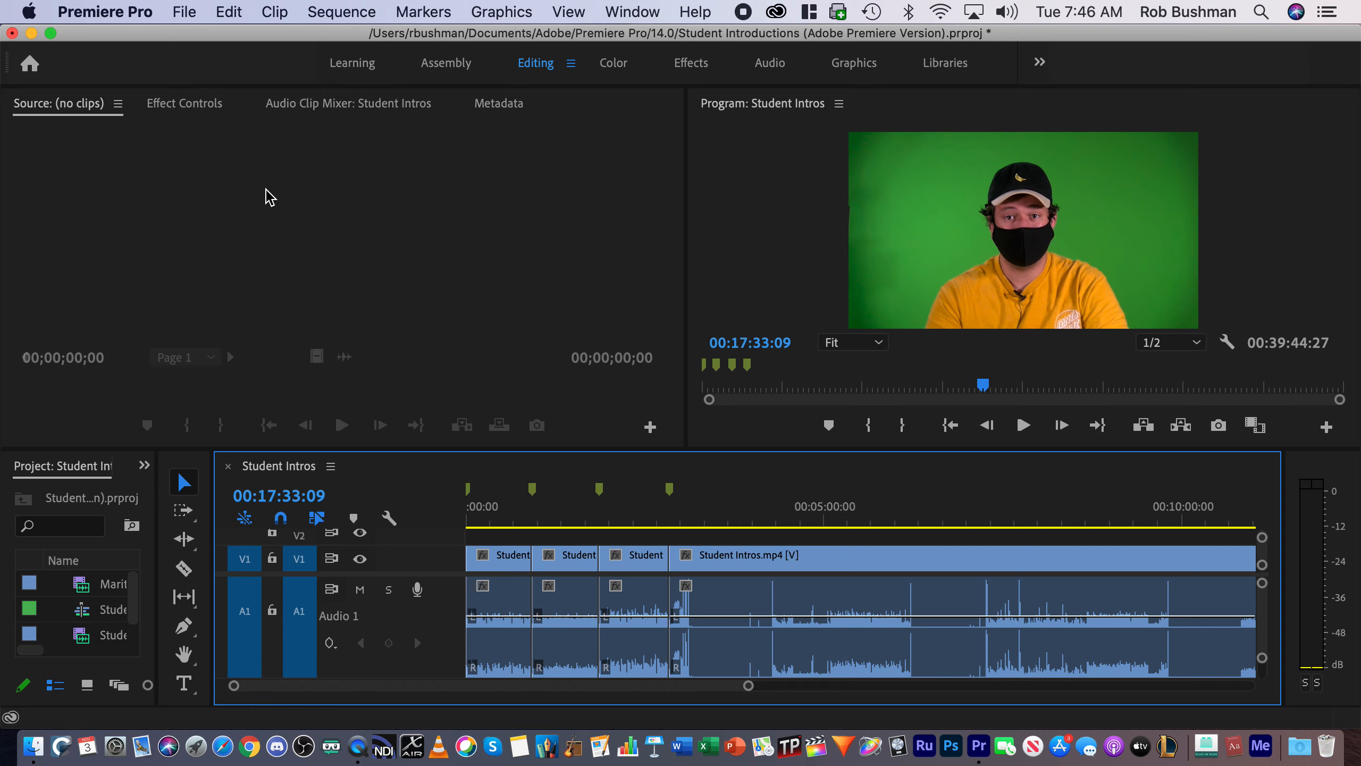
{"action": "key", "text": "super+s"}
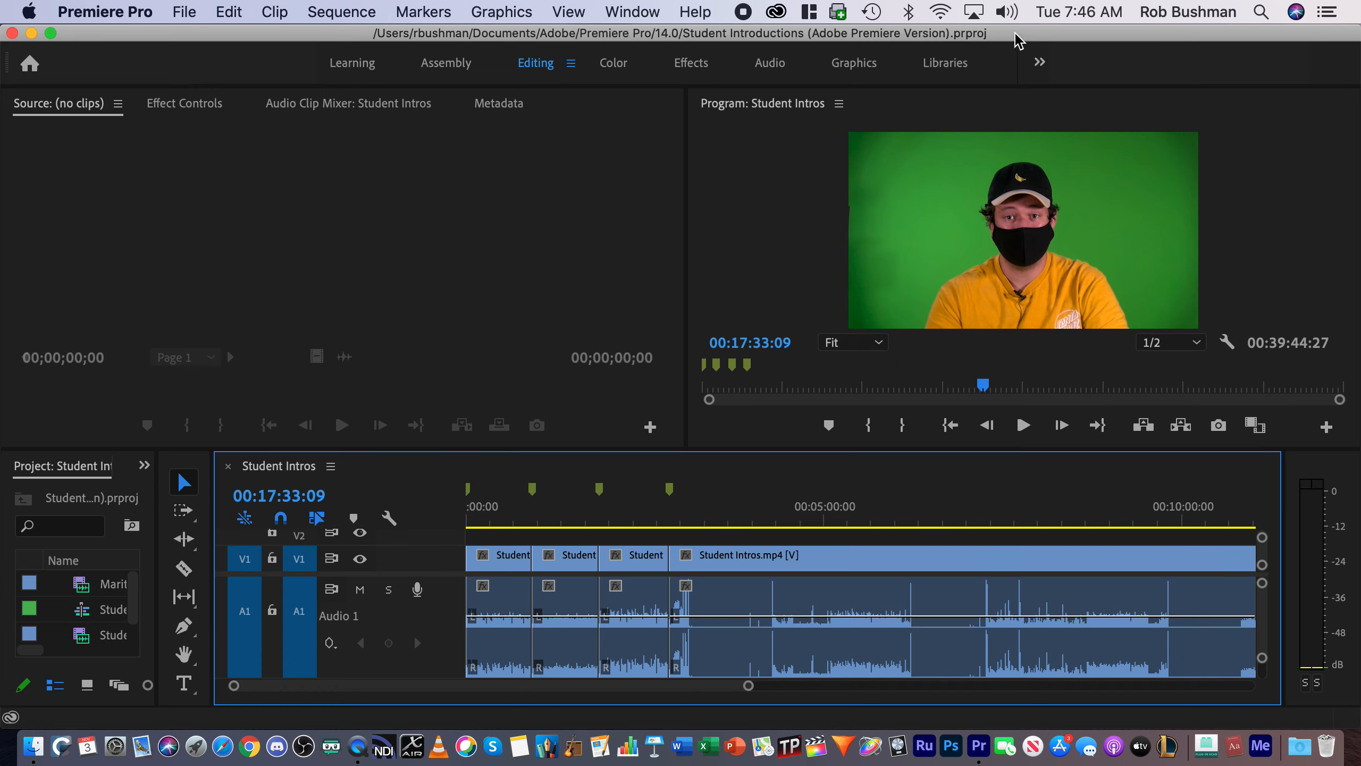